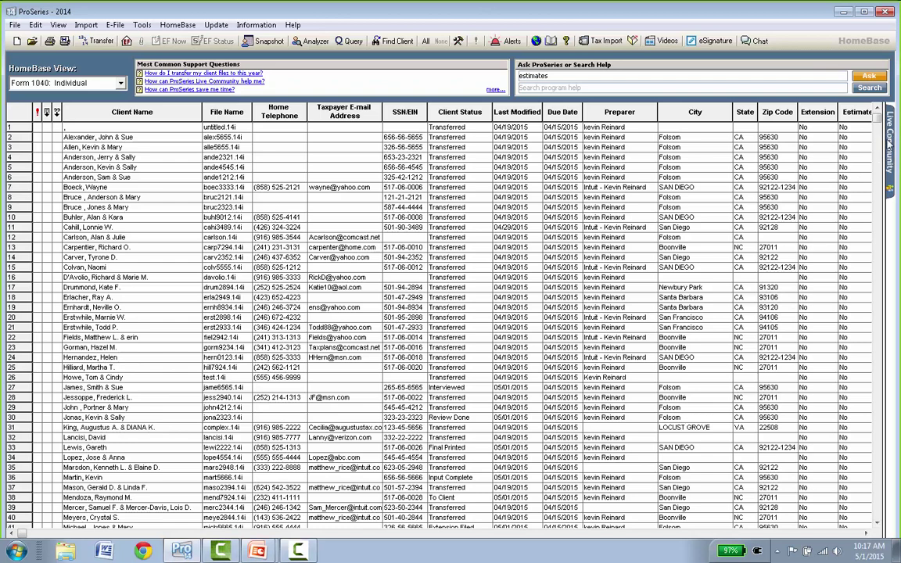
{"action": "left_click", "coordinate": [890, 144]}
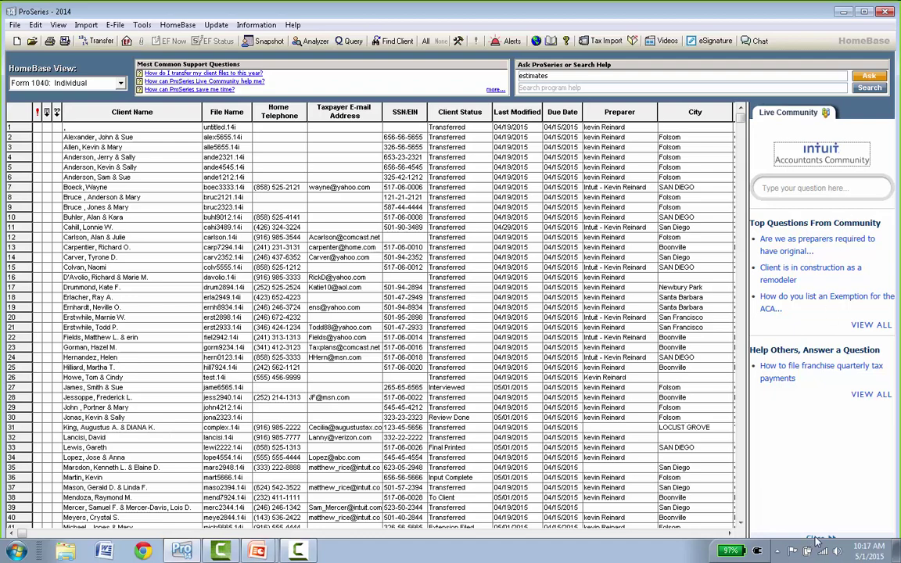
{"action": "left_click", "coordinate": [741, 488]}
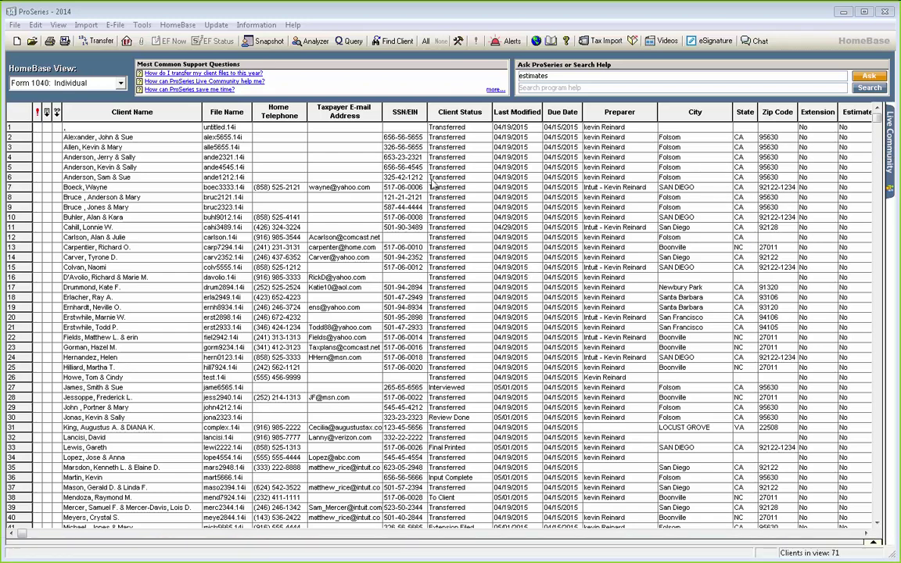
{"action": "left_click", "coordinate": [350, 209]}
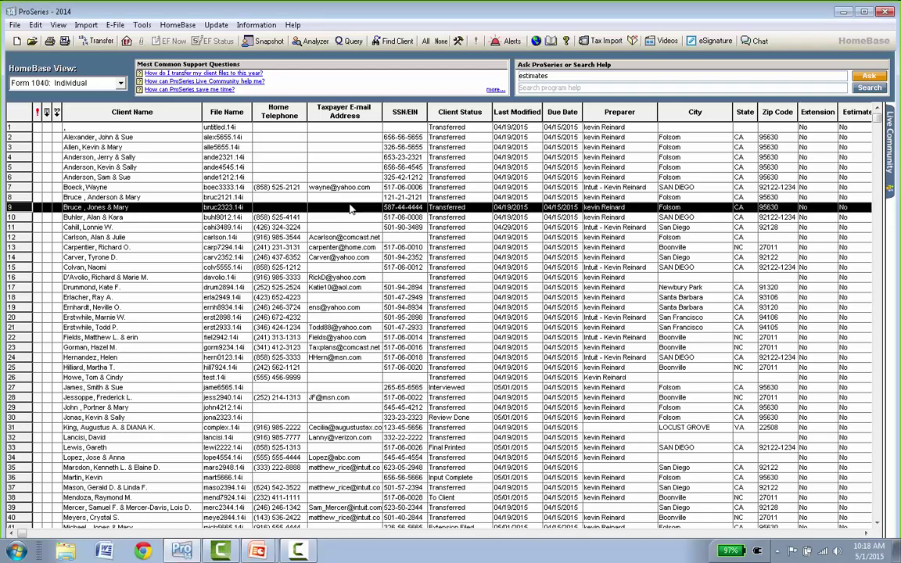
{"action": "scroll", "coordinate": [317, 188], "scroll_direction": "down", "scroll_amount": 10}
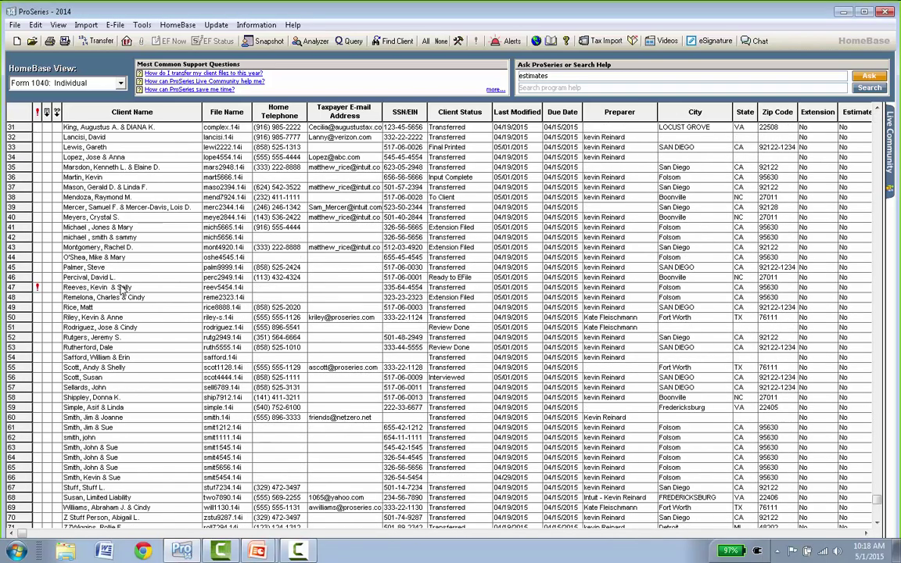
{"action": "left_click", "coordinate": [110, 288]}
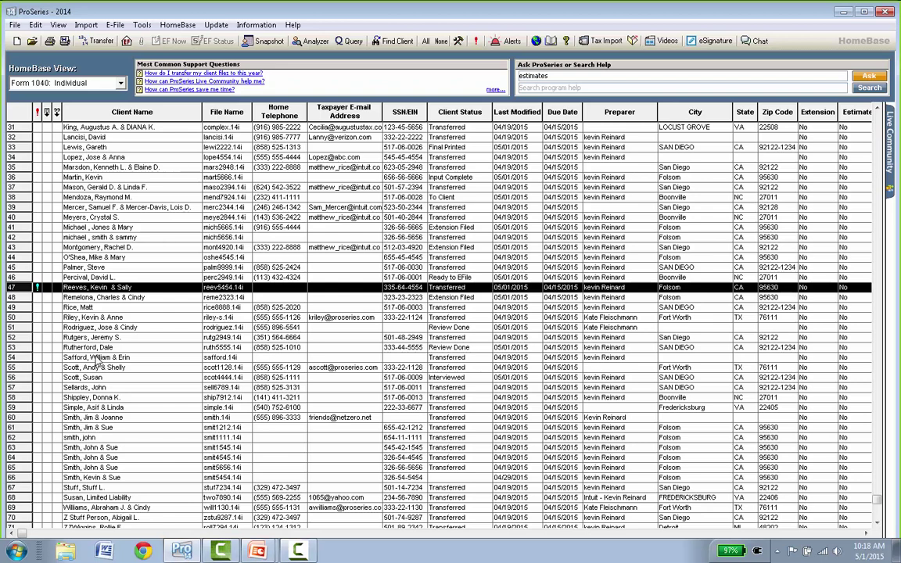
{"action": "double_click", "coordinate": [129, 289]}
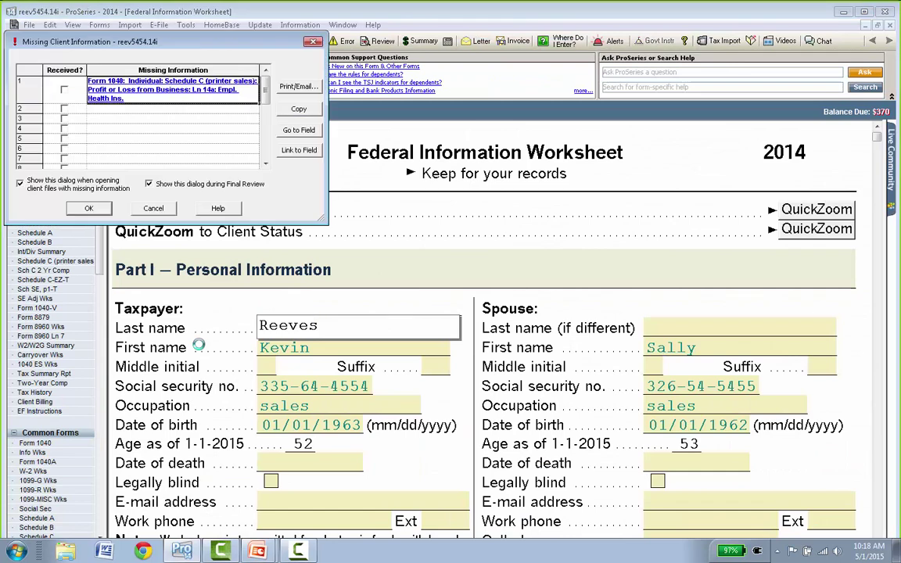
Step: Cancel the Missing Client Information notice and review the Federal Information Worksheet, showing $370 balance due
{"action": "left_click", "coordinate": [153, 206]}
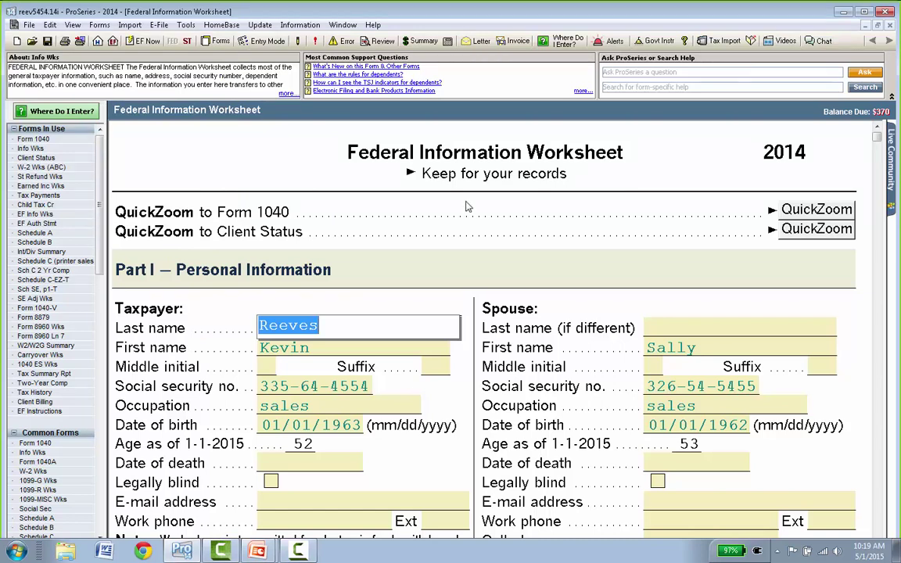
{"action": "scroll", "coordinate": [468, 206], "scroll_direction": "down", "scroll_amount": 1}
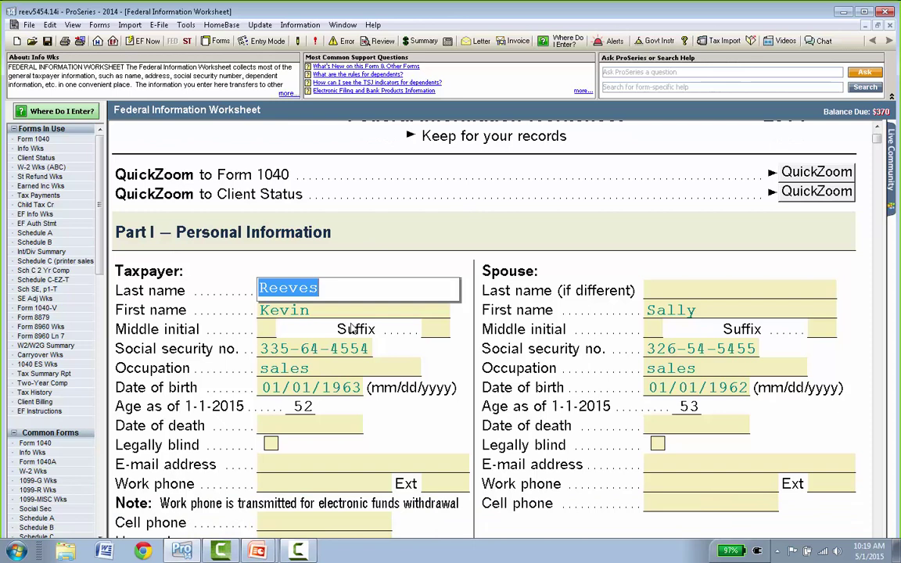
{"action": "scroll", "coordinate": [352, 327], "scroll_direction": "down", "scroll_amount": 4}
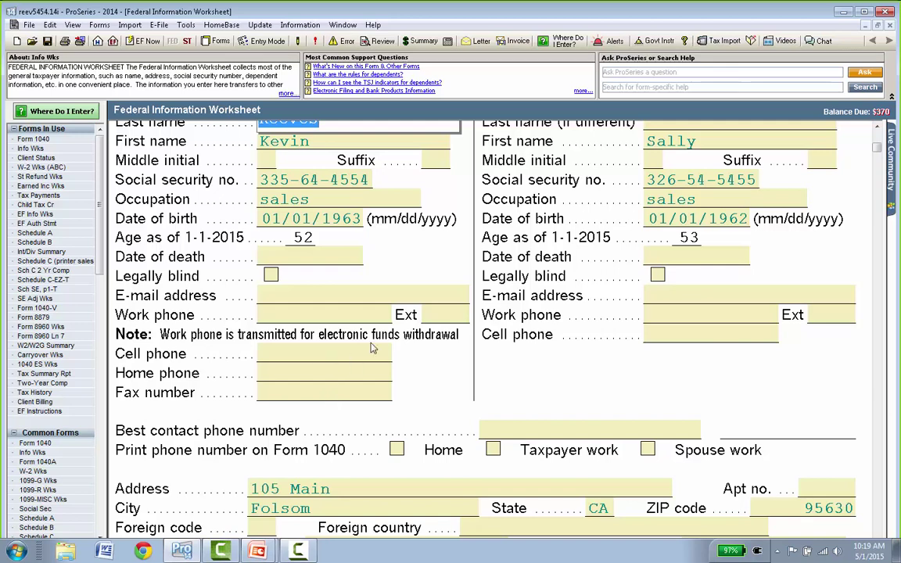
{"action": "scroll", "coordinate": [371, 351], "scroll_direction": "down", "scroll_amount": 6}
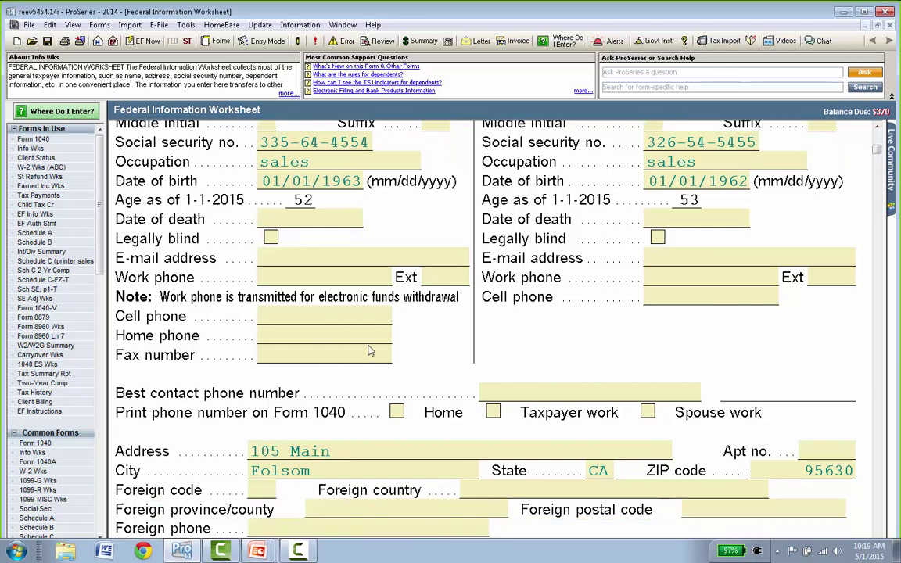
{"action": "scroll", "coordinate": [371, 352], "scroll_direction": "down", "scroll_amount": 8}
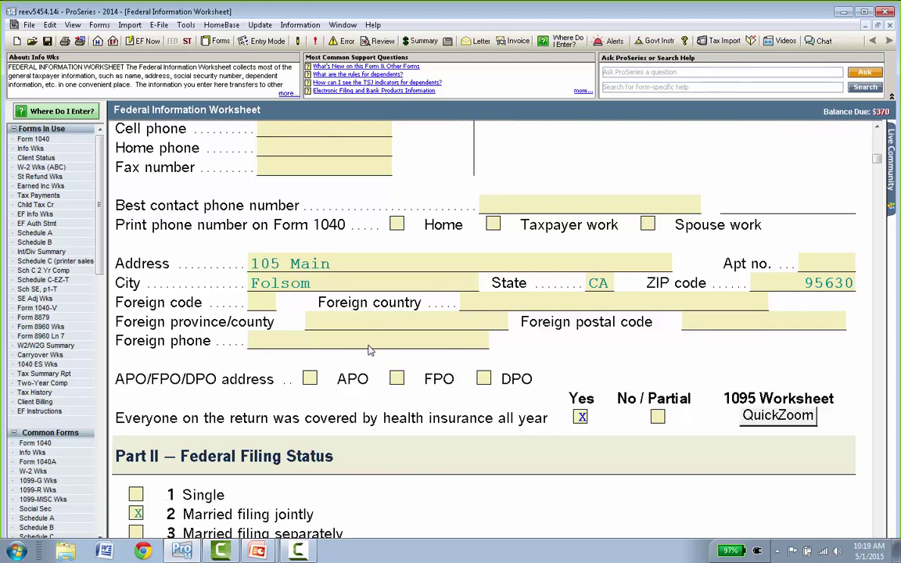
{"action": "scroll", "coordinate": [371, 351], "scroll_direction": "down", "scroll_amount": 17}
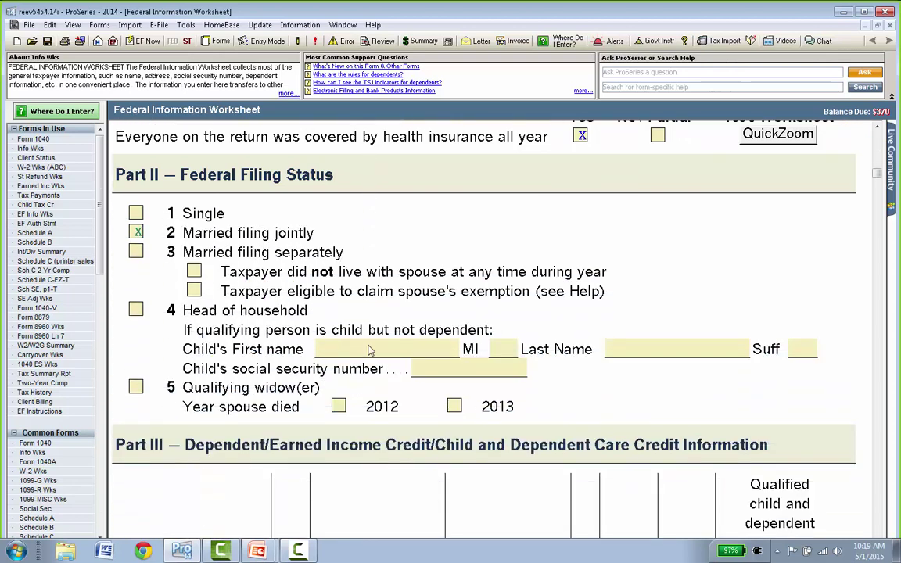
{"action": "scroll", "coordinate": [371, 351], "scroll_direction": "up", "scroll_amount": 20}
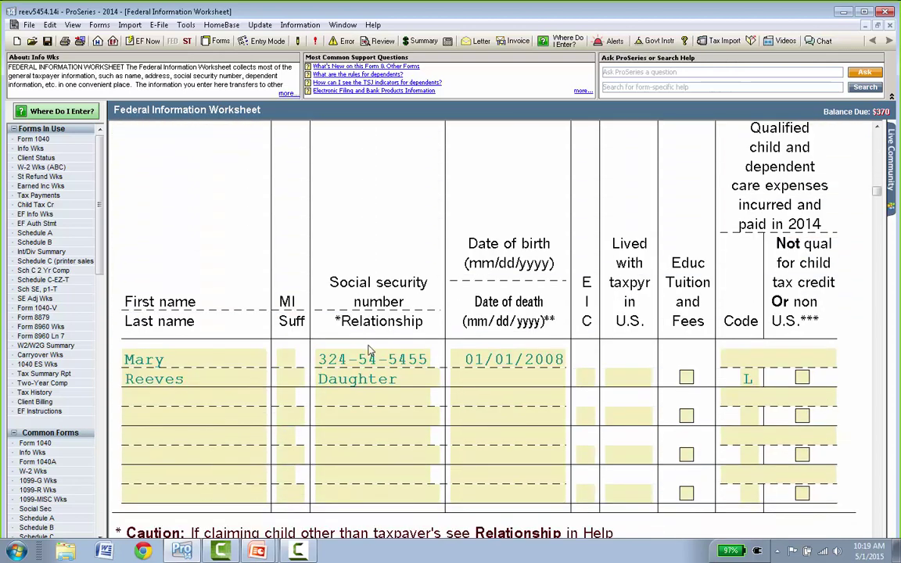
{"action": "scroll", "coordinate": [371, 352], "scroll_direction": "up", "scroll_amount": 19}
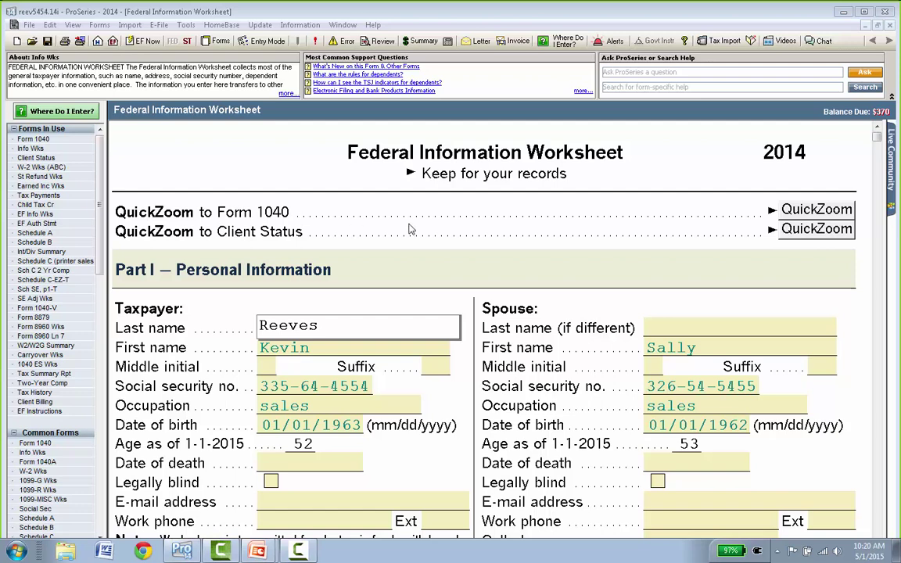
Step: QuickZoom to Form 1040 and view income: wages 65,000, interest 723, business income 16,500
{"action": "left_click", "coordinate": [806, 209]}
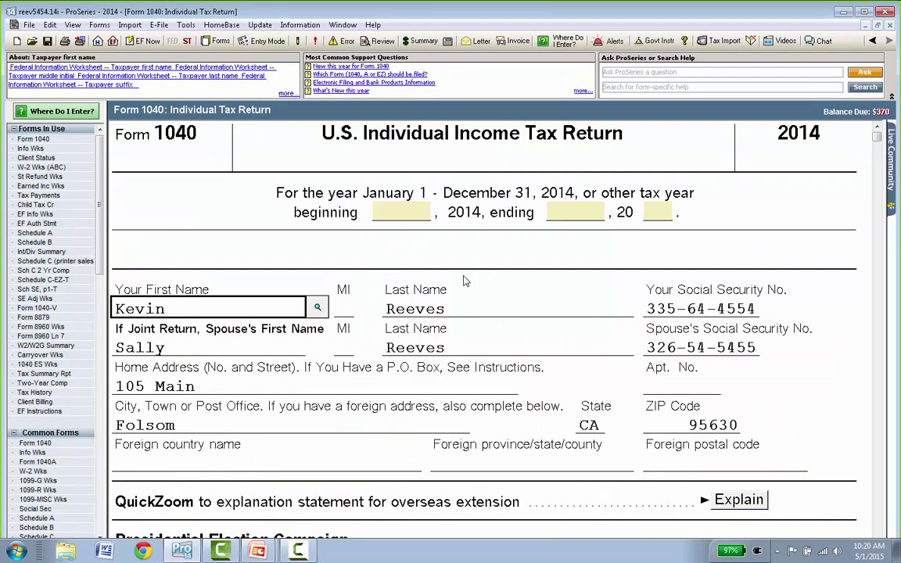
{"action": "scroll", "coordinate": [464, 280], "scroll_direction": "down", "scroll_amount": 12}
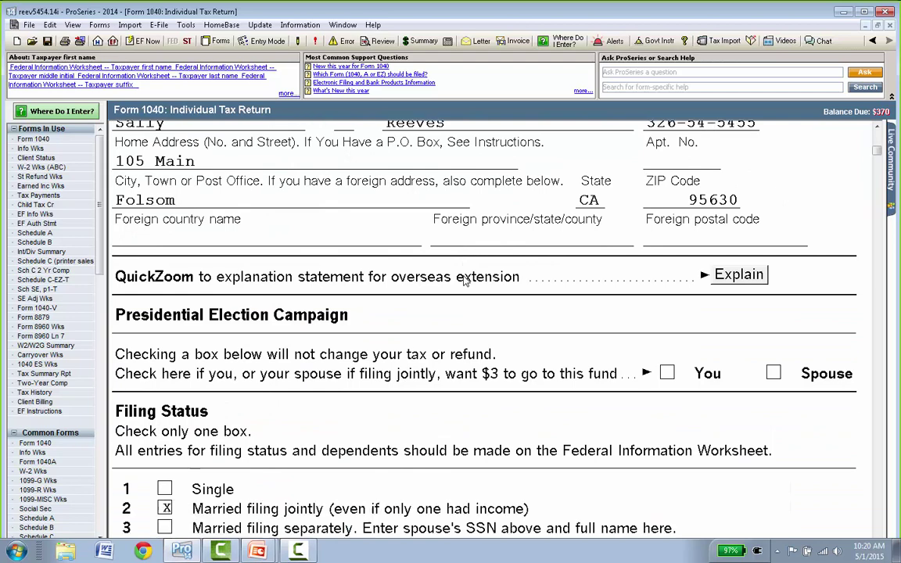
{"action": "scroll", "coordinate": [464, 281], "scroll_direction": "down", "scroll_amount": 8}
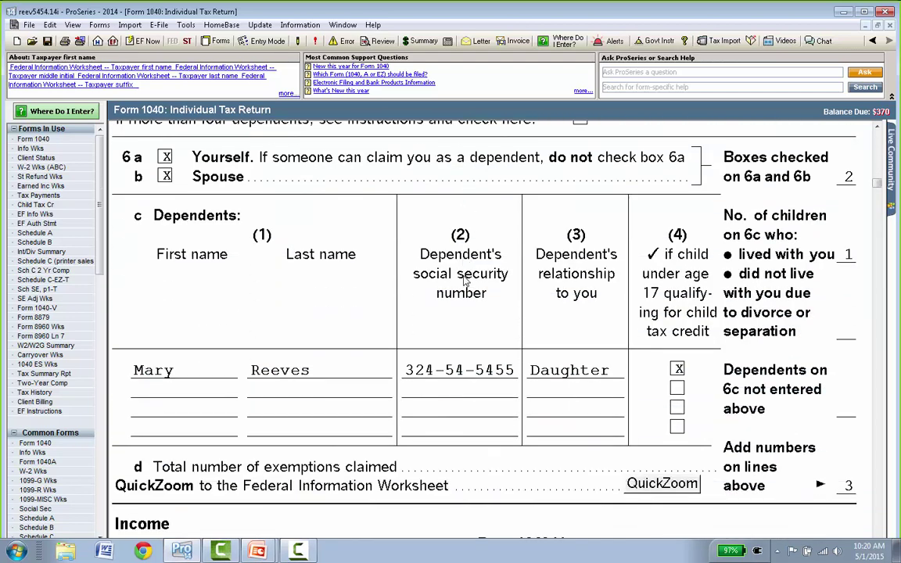
{"action": "scroll", "coordinate": [464, 280], "scroll_direction": "down", "scroll_amount": 8}
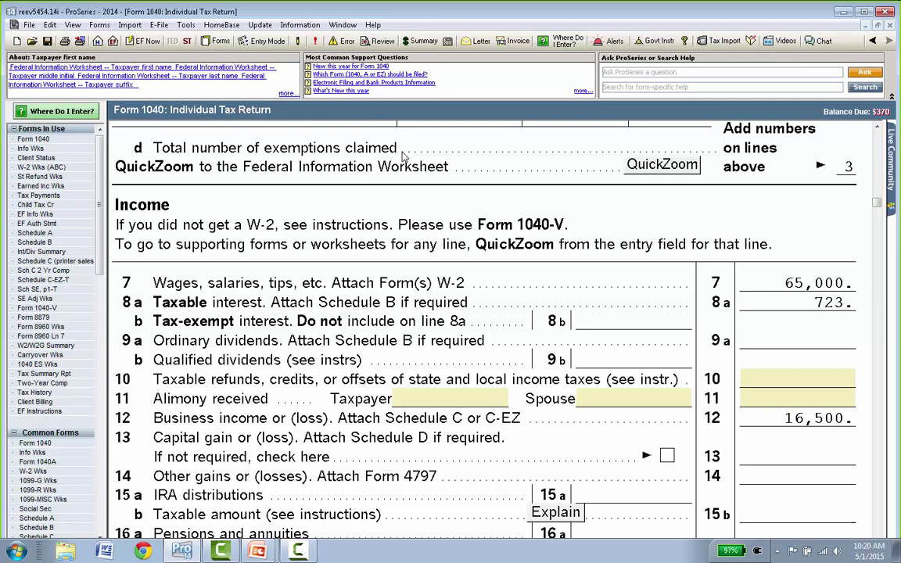
Step: Inspect line 7 wages of 65,000, then line 8a interest of 723 from Schedule B
{"action": "left_click", "coordinate": [742, 284]}
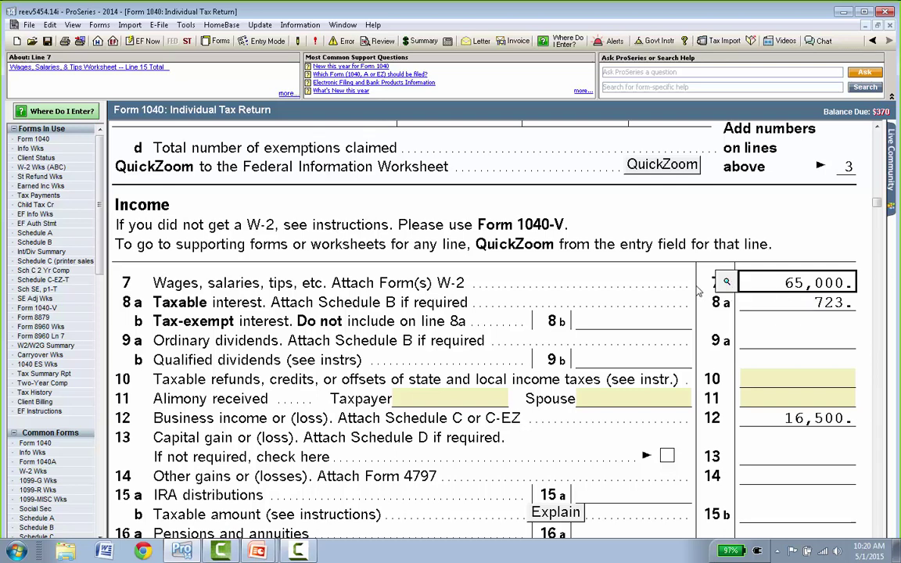
{"action": "left_click", "coordinate": [765, 308]}
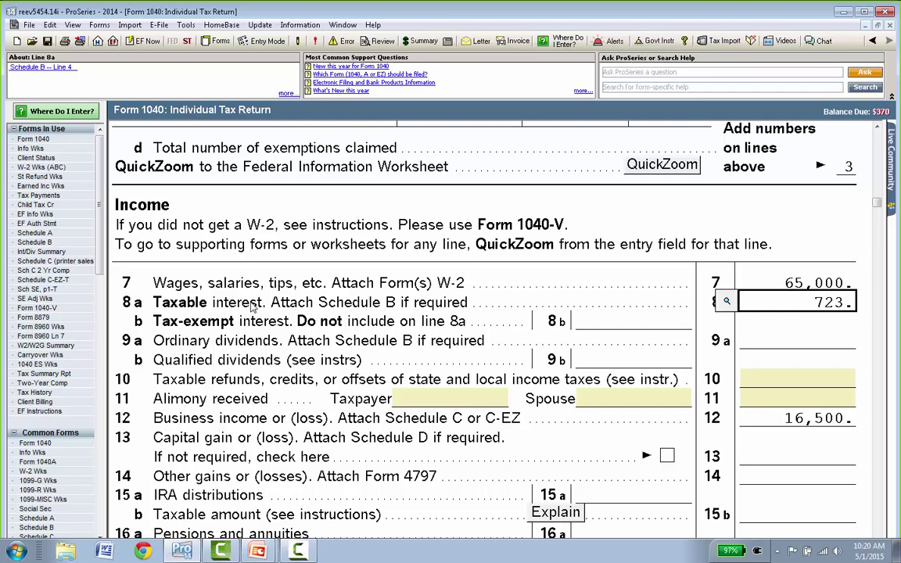
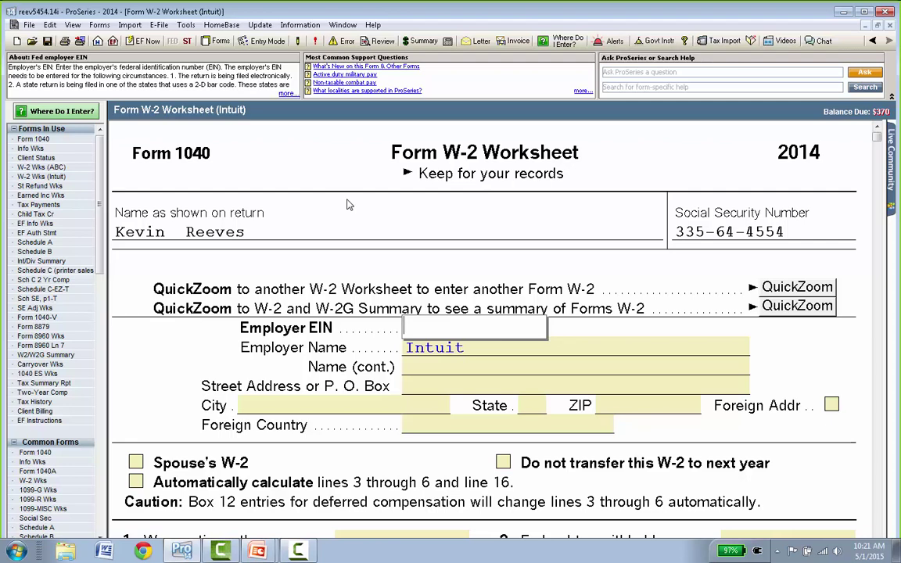
Step: Enter the employer's EIN on the Intuit W-2 and turn on automatic calculation of lines 3-6
{"action": "type", "text": "12-3456789"}
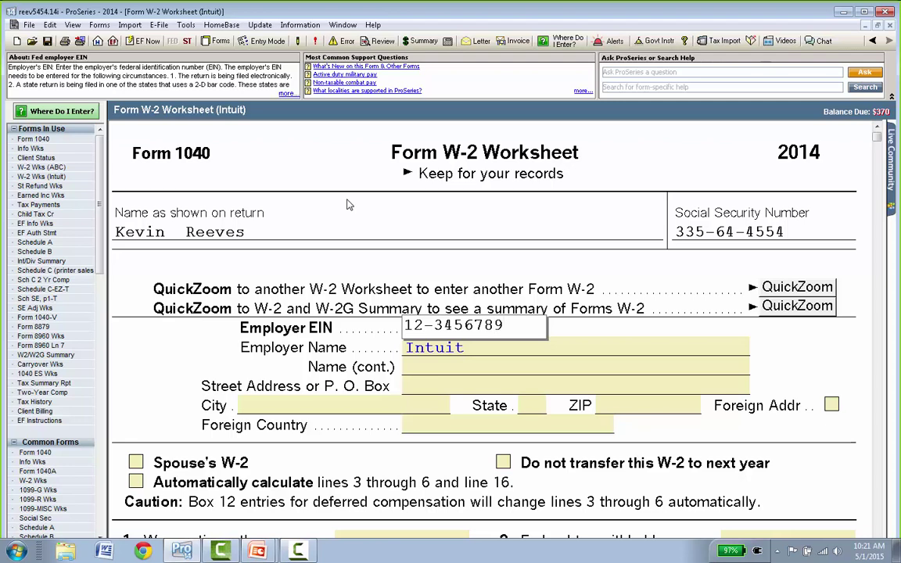
{"action": "key", "text": "Tab"}
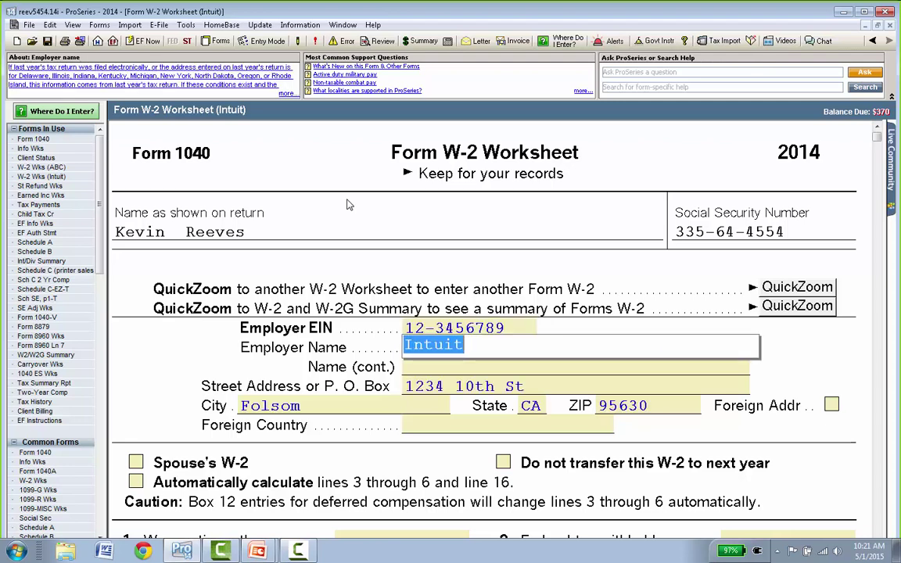
{"action": "scroll", "coordinate": [519, 268], "scroll_direction": "down", "scroll_amount": 3}
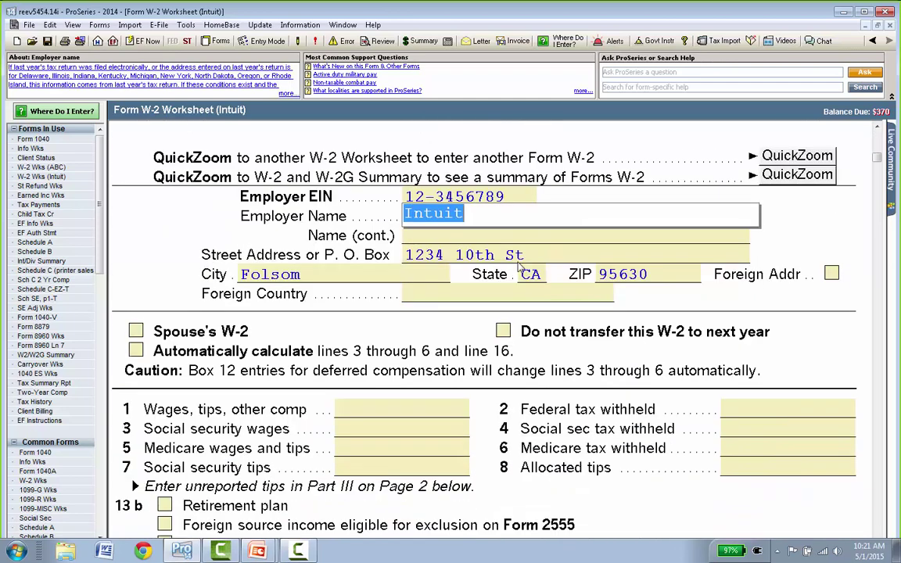
{"action": "left_click", "coordinate": [135, 351]}
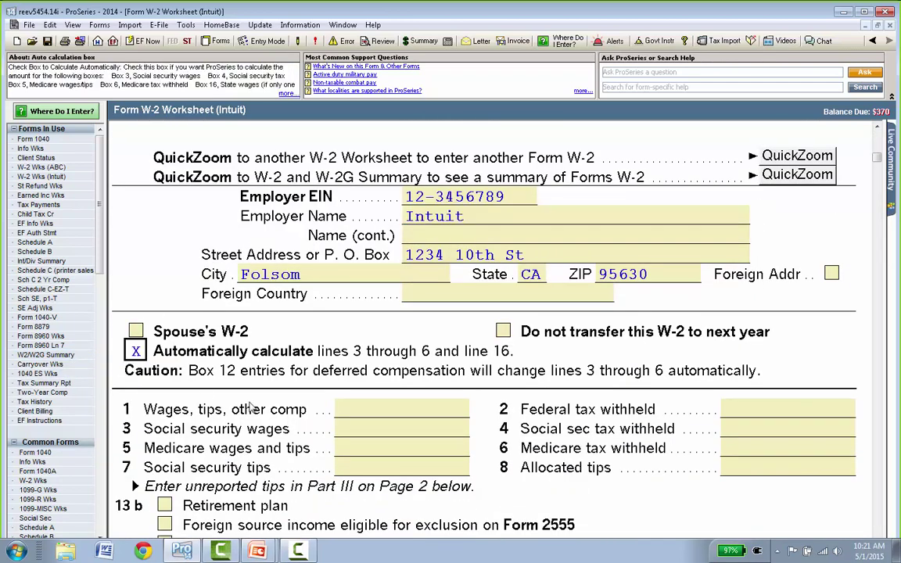
Step: Enter 35,000 wages in Box 1 and 6,000 federal income tax withheld in Box 2
{"action": "left_click", "coordinate": [384, 406]}
{"action": "type", "text": "35,00"}
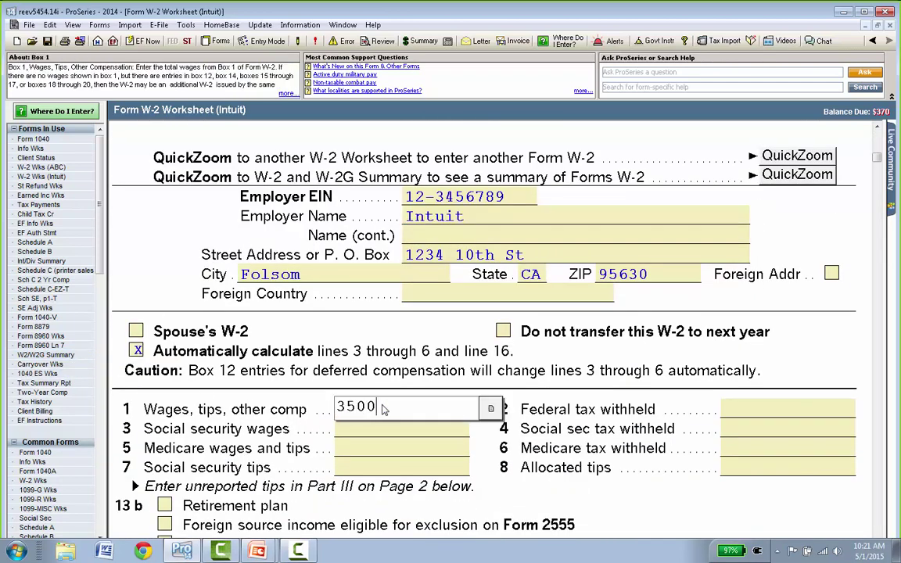
{"action": "type", "text": "0"}
{"action": "key", "text": "Tab"}
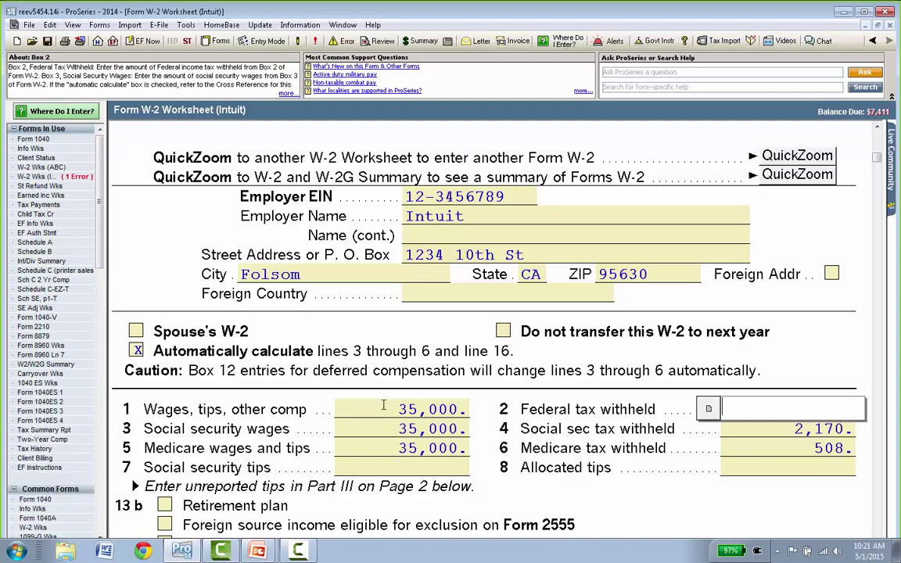
{"action": "type", "text": "6,0000"}
{"action": "key", "text": "Tab"}
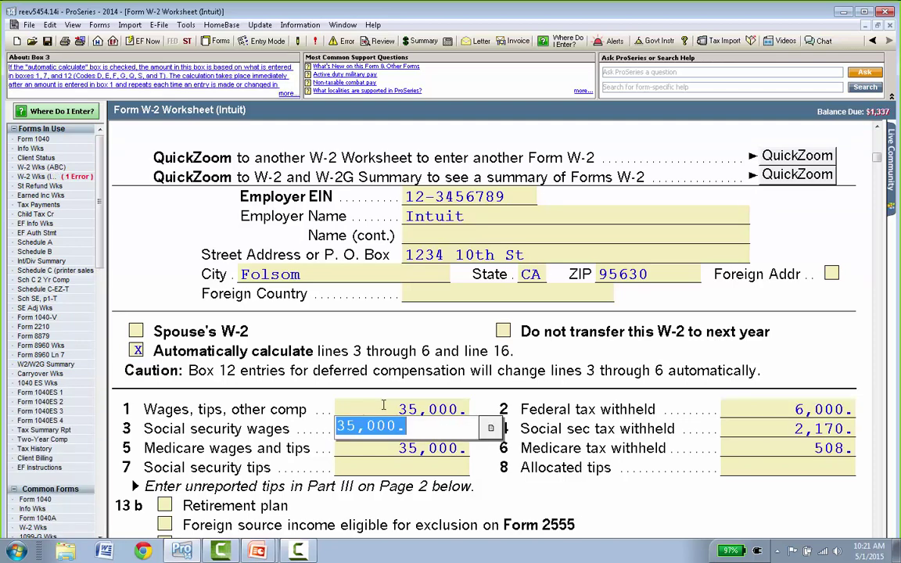
Step: Fill in the employer's state I.D. number in Box 15
{"action": "scroll", "coordinate": [347, 368], "scroll_direction": "down", "scroll_amount": 3}
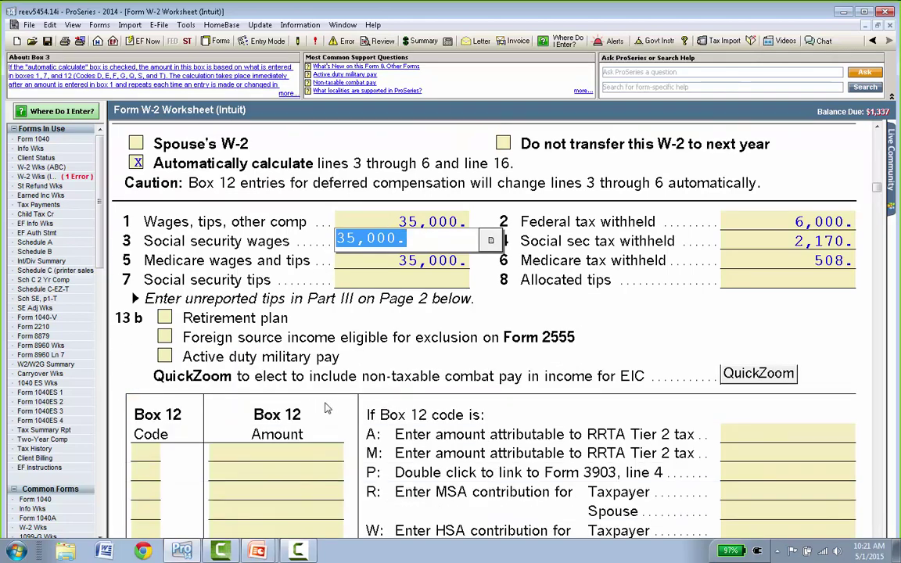
{"action": "scroll", "coordinate": [327, 407], "scroll_direction": "down", "scroll_amount": 3}
{"action": "scroll", "coordinate": [494, 301], "scroll_direction": "up", "scroll_amount": 2}
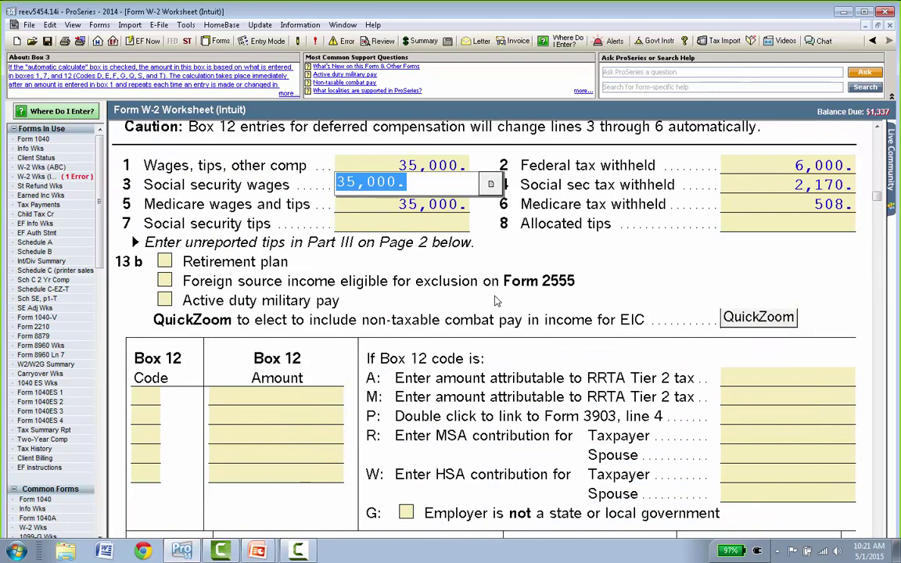
{"action": "scroll", "coordinate": [494, 301], "scroll_direction": "up", "scroll_amount": 4}
{"action": "scroll", "coordinate": [489, 313], "scroll_direction": "down", "scroll_amount": 7}
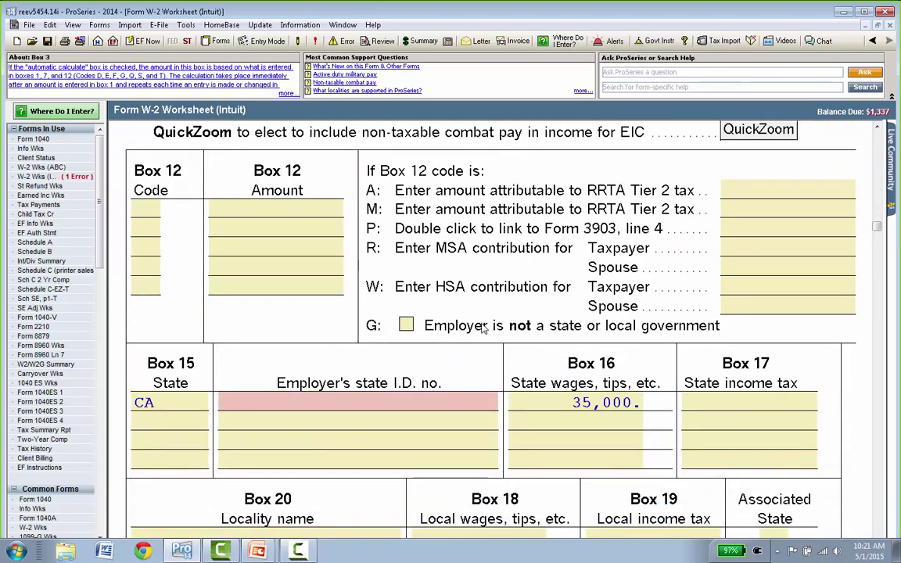
{"action": "left_click", "coordinate": [420, 401]}
{"action": "type", "text": "212121"}
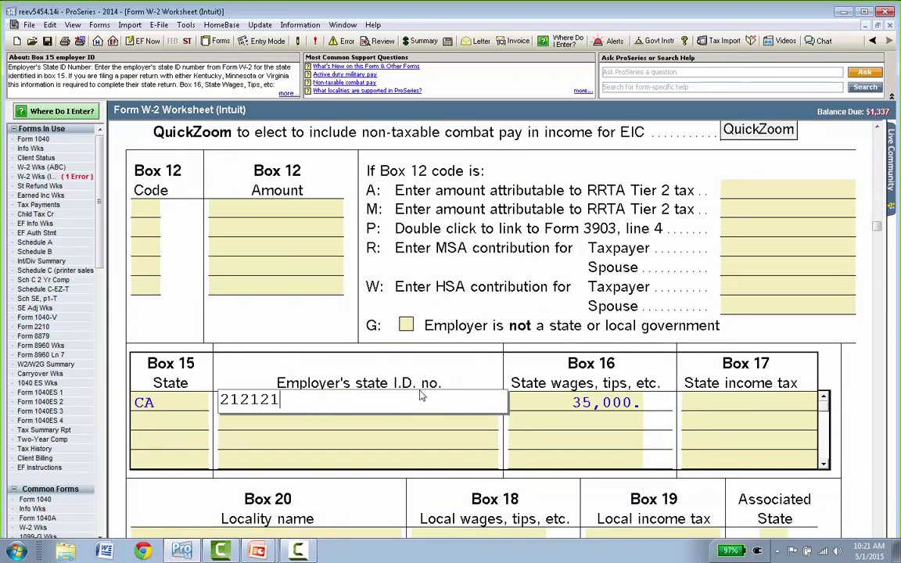
{"action": "key", "text": "Tab"}
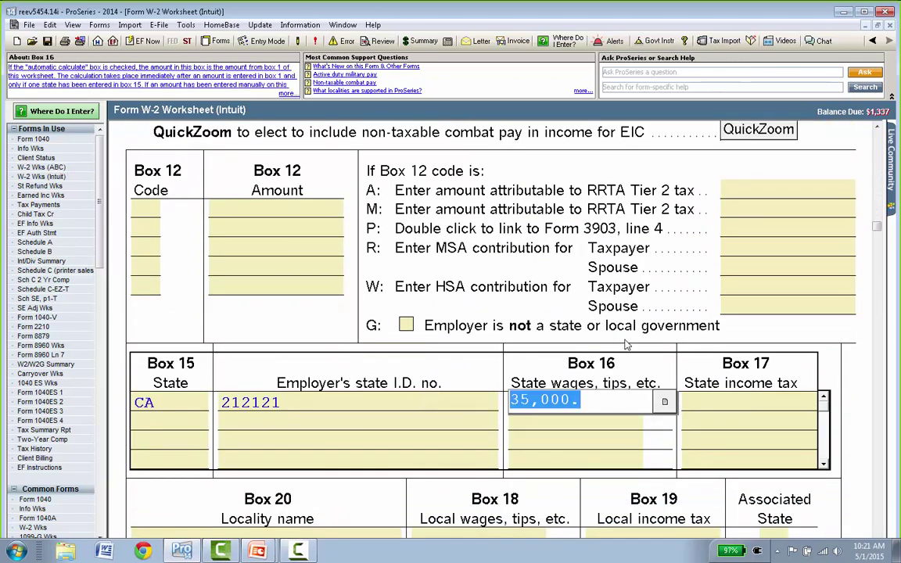
{"action": "scroll", "coordinate": [630, 342], "scroll_direction": "up", "scroll_amount": 10}
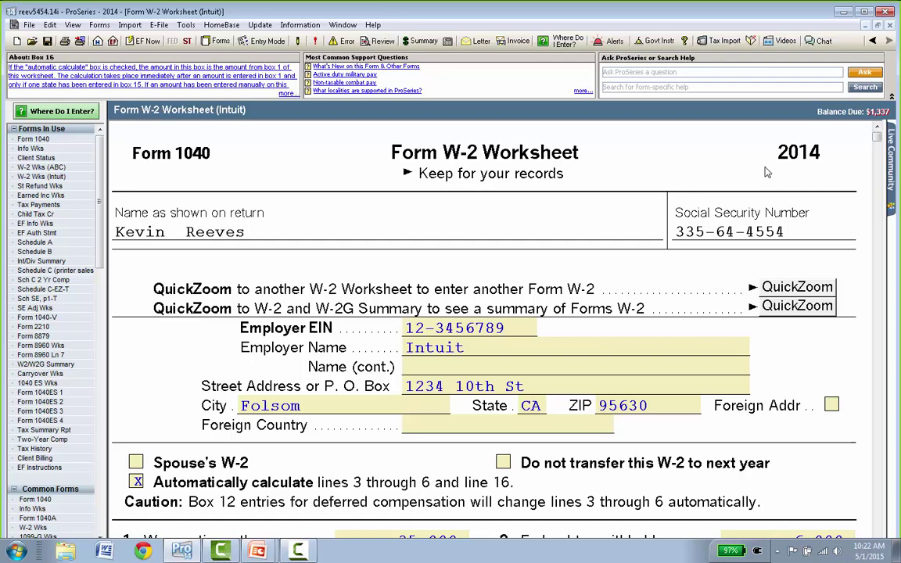
Step: Return to Form 1040 and open the Schedule B worksheet behind the $723 taxable interest on line 8a
{"action": "left_click", "coordinate": [874, 42]}
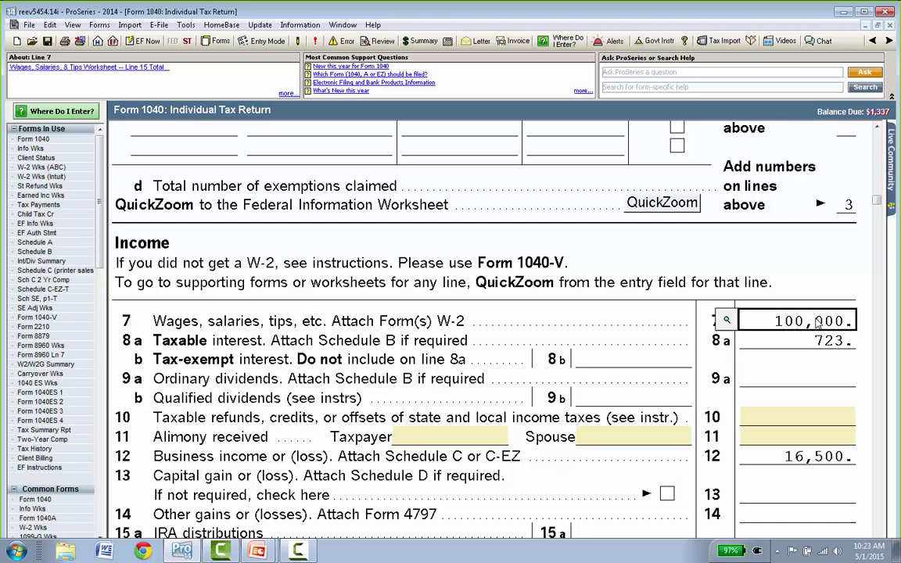
{"action": "left_click", "coordinate": [751, 342]}
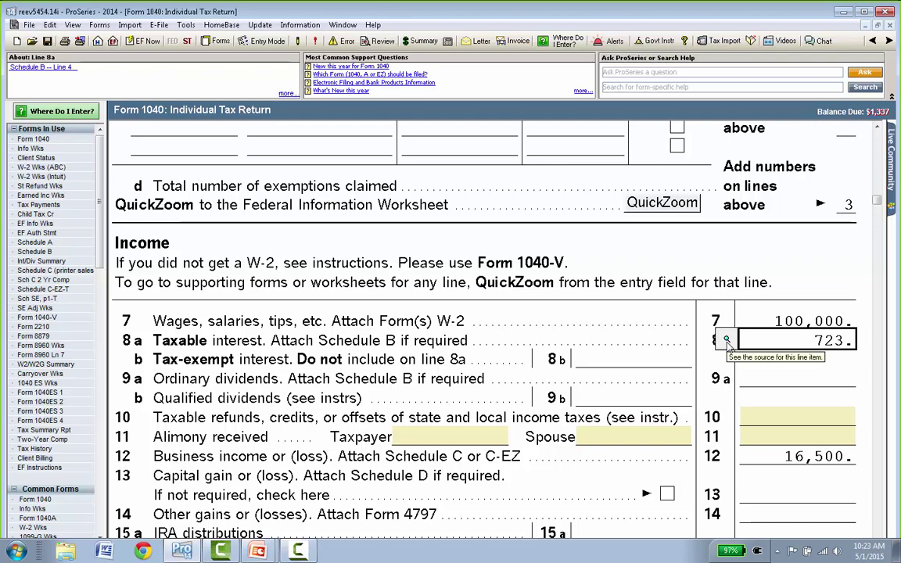
{"action": "left_click", "coordinate": [727, 341]}
{"action": "scroll", "coordinate": [473, 300], "scroll_direction": "up", "scroll_amount": 4}
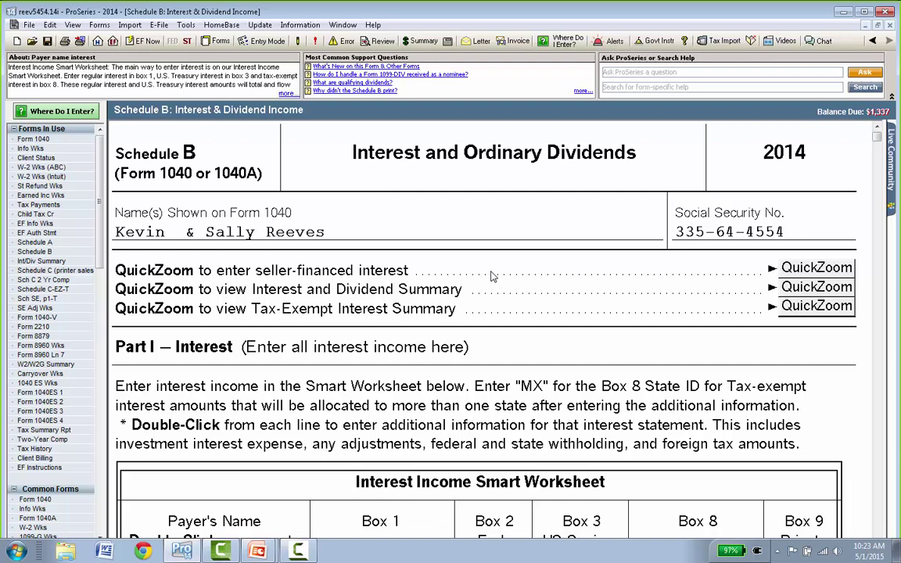
Step: Add a third interest payer, alliant, with $150, then go back to Form 1040 showing $873
{"action": "scroll", "coordinate": [492, 275], "scroll_direction": "down", "scroll_amount": 5}
{"action": "scroll", "coordinate": [492, 275], "scroll_direction": "down", "scroll_amount": 10}
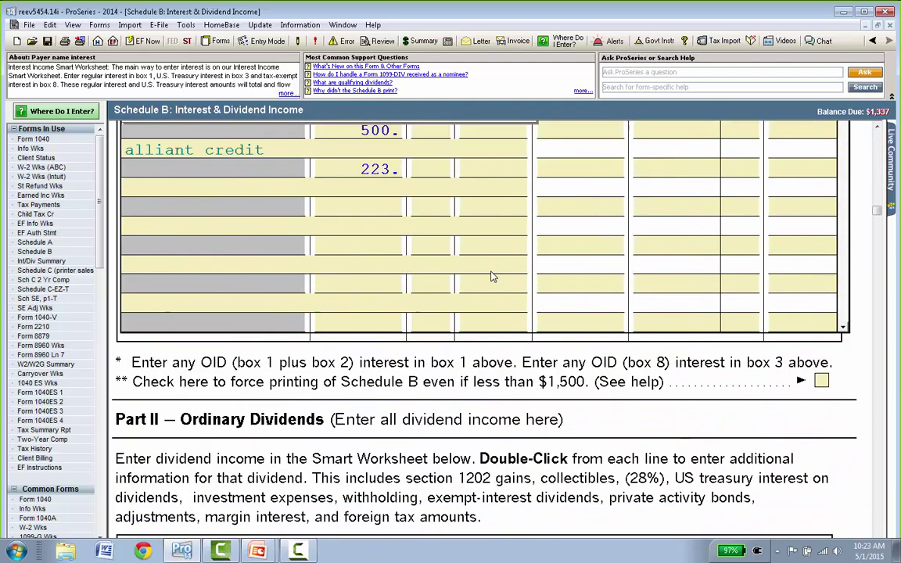
{"action": "scroll", "coordinate": [492, 275], "scroll_direction": "up", "scroll_amount": 13}
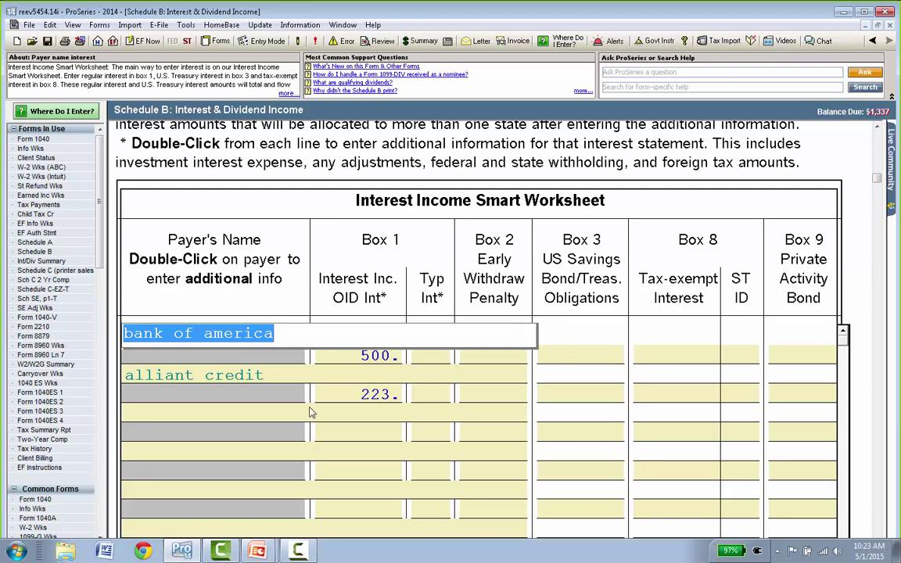
{"action": "left_click", "coordinate": [186, 415]}
{"action": "type", "text": "Al"}
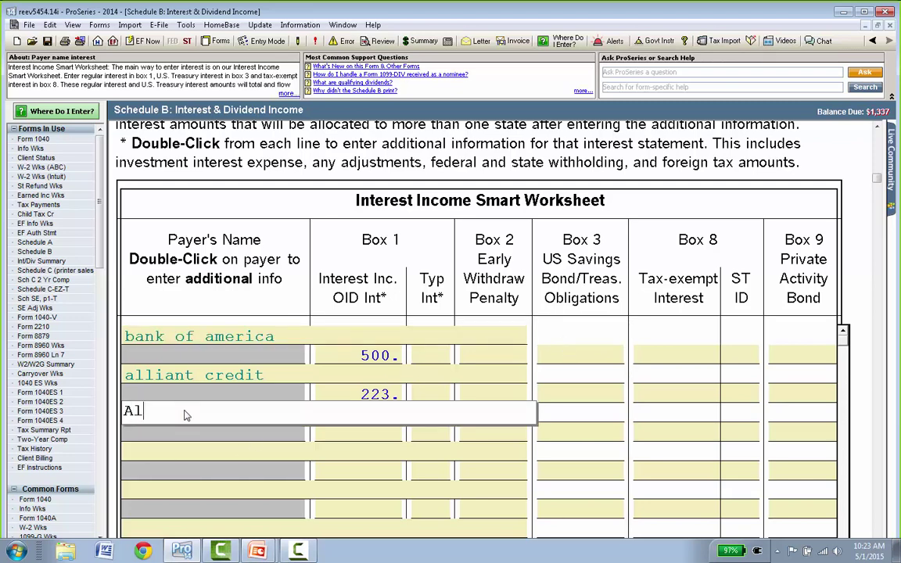
{"action": "key", "text": "BackSpace"}
{"action": "key", "text": "BackSpace"}
{"action": "type", "text": "alliant"}
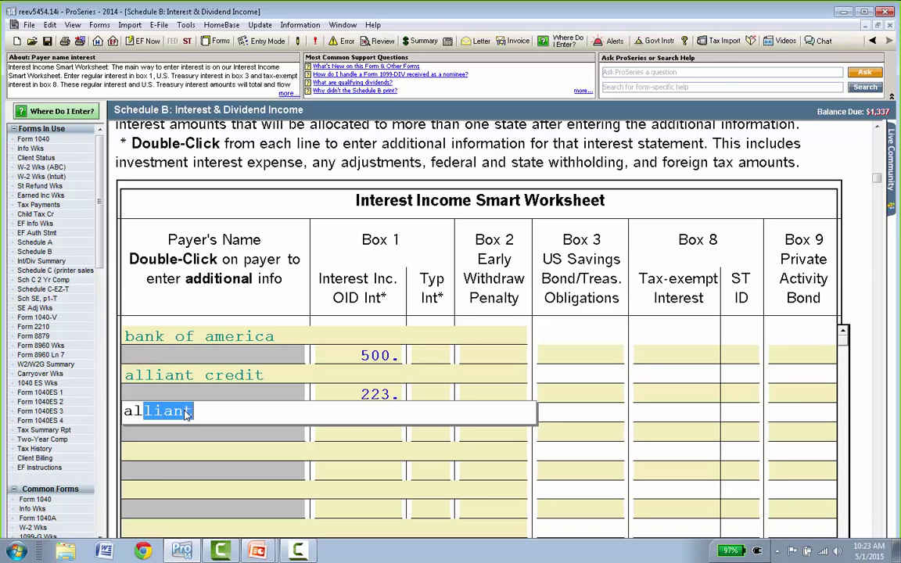
{"action": "key", "text": "Tab"}
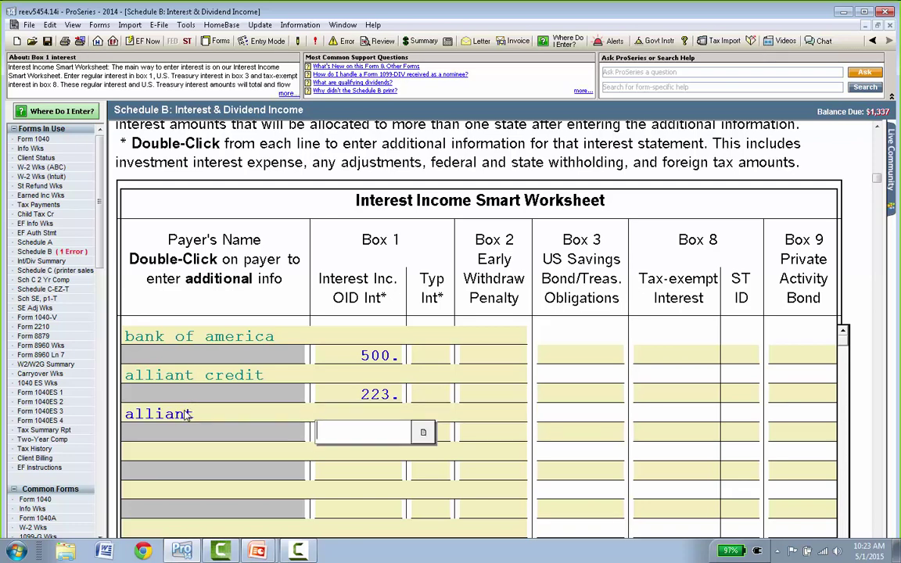
{"action": "type", "text": "150"}
{"action": "key", "text": "Tab"}
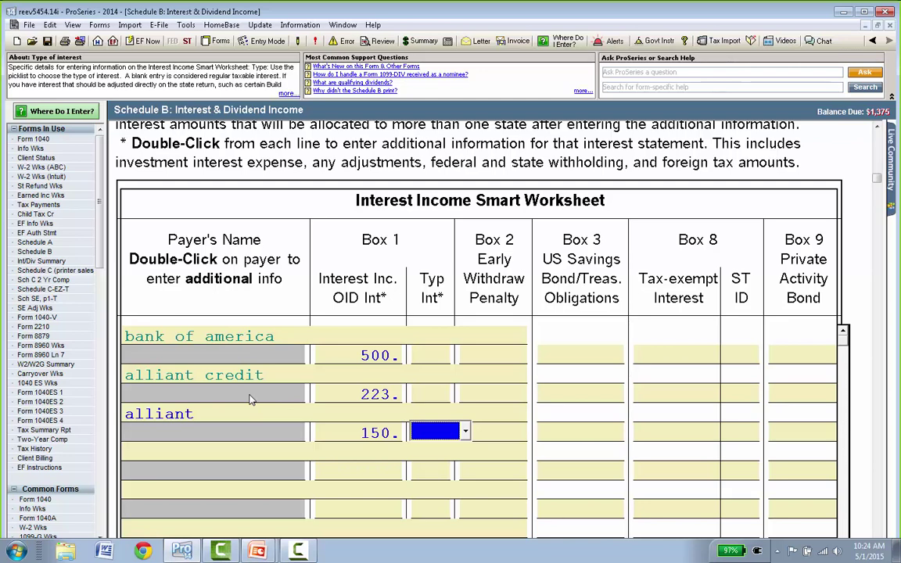
{"action": "left_click", "coordinate": [874, 42]}
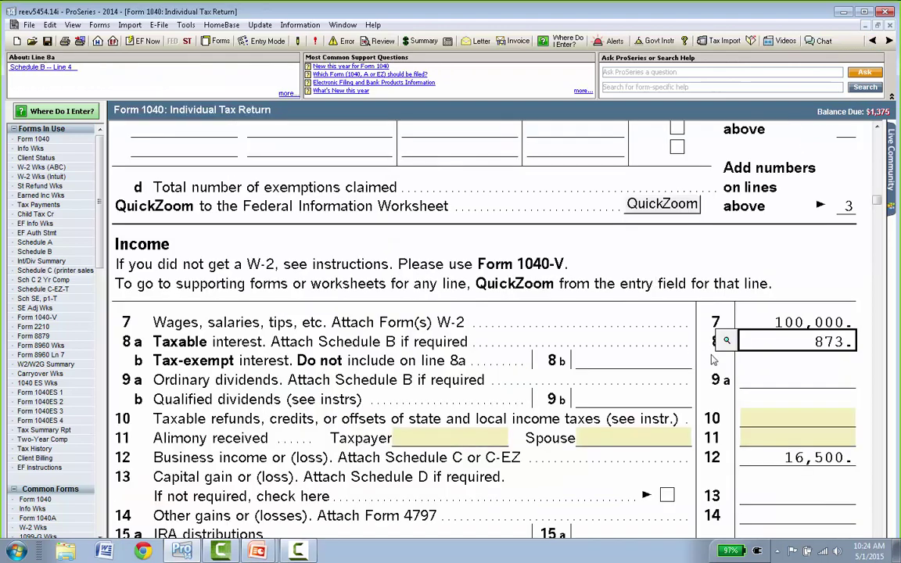
{"action": "key", "text": "Tab"}
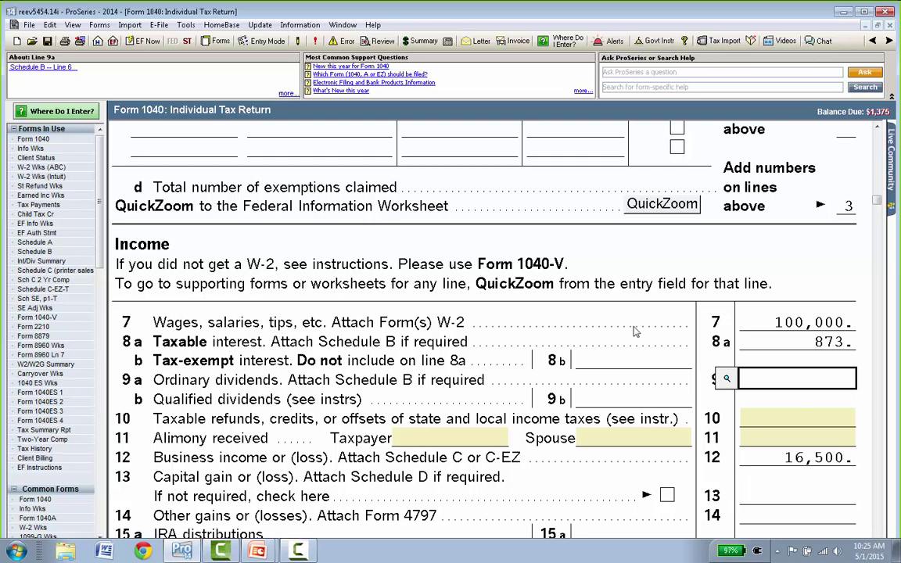
{"action": "left_click", "coordinate": [758, 327]}
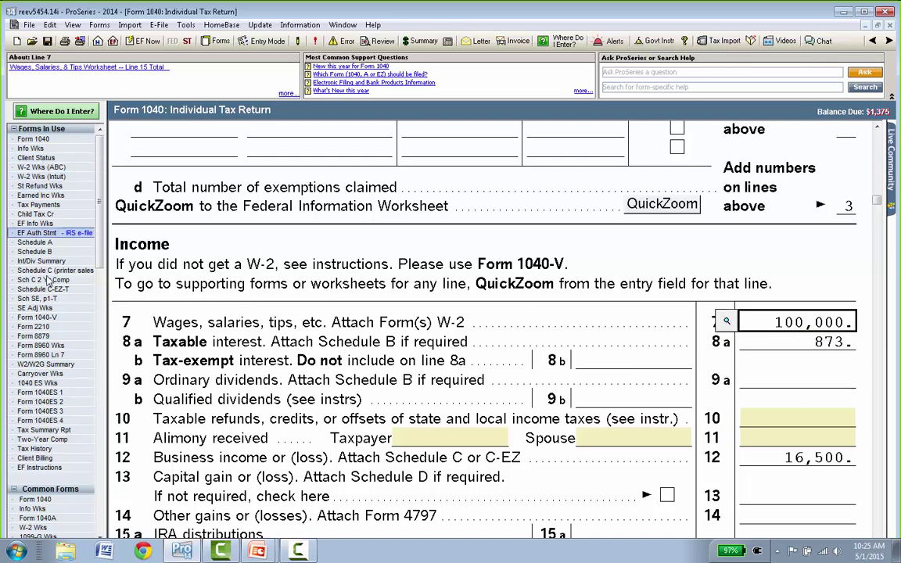
Step: Review the ABC and Intuit W-2s, Schedule B and Schedule C (printer sales), then return to Form 1040
{"action": "left_click", "coordinate": [54, 168]}
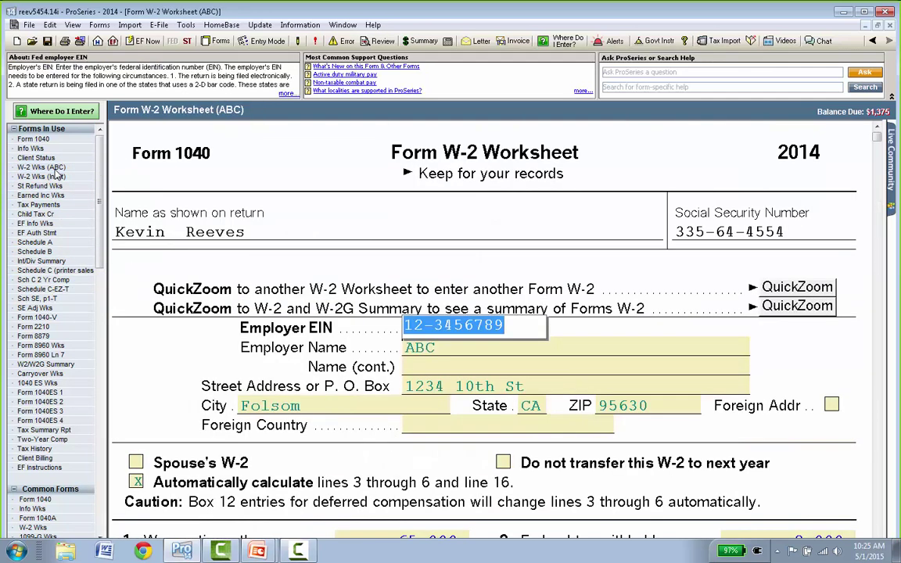
{"action": "left_click", "coordinate": [55, 176]}
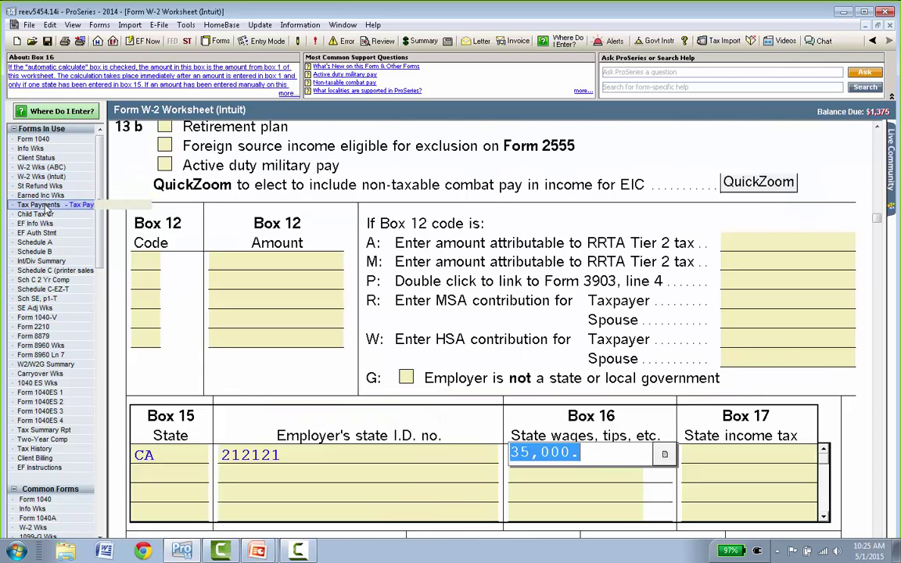
{"action": "left_click", "coordinate": [39, 251]}
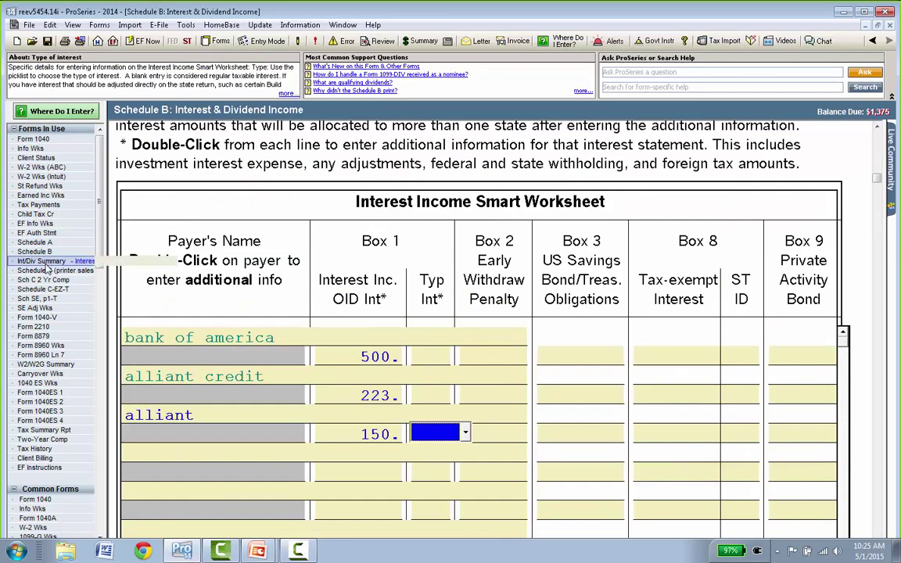
{"action": "left_click", "coordinate": [47, 271]}
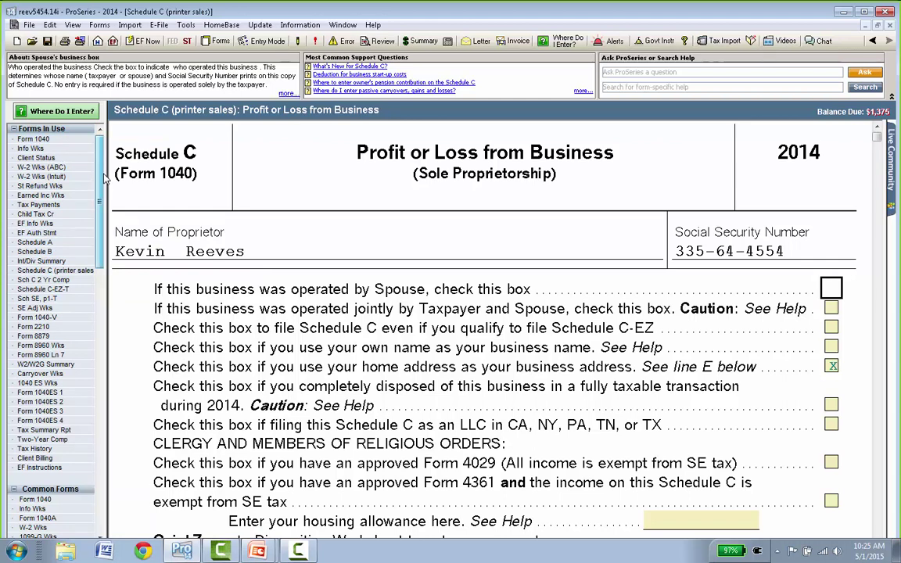
{"action": "scroll", "coordinate": [50, 251], "scroll_direction": "down", "scroll_amount": 9}
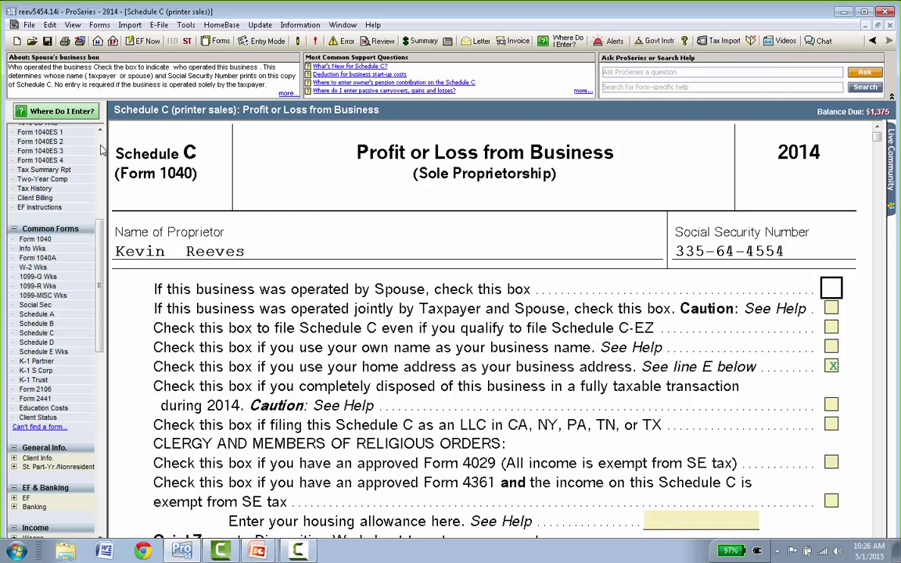
{"action": "scroll", "coordinate": [94, 133], "scroll_direction": "up", "scroll_amount": 10}
{"action": "left_click", "coordinate": [47, 141]}
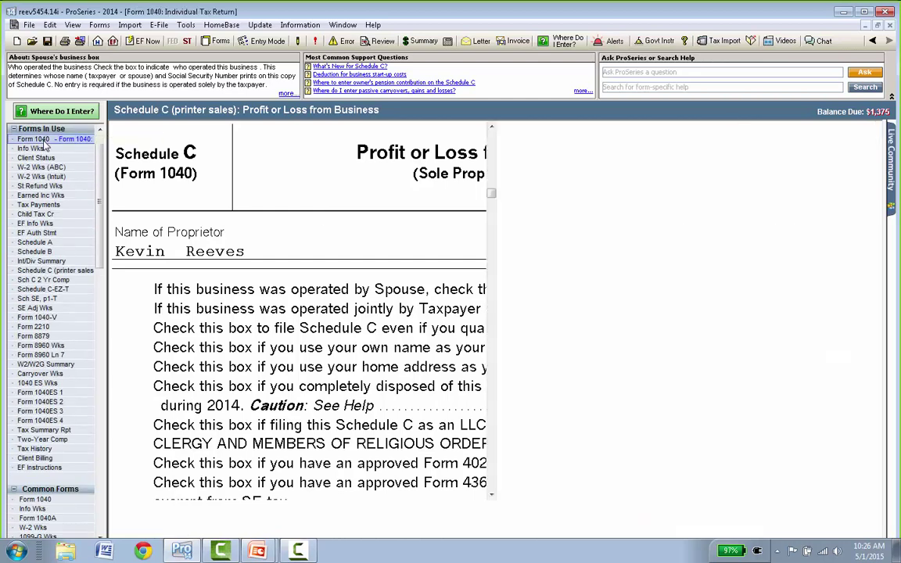
{"action": "scroll", "coordinate": [541, 286], "scroll_direction": "down", "scroll_amount": 3}
{"action": "left_click", "coordinate": [754, 425]}
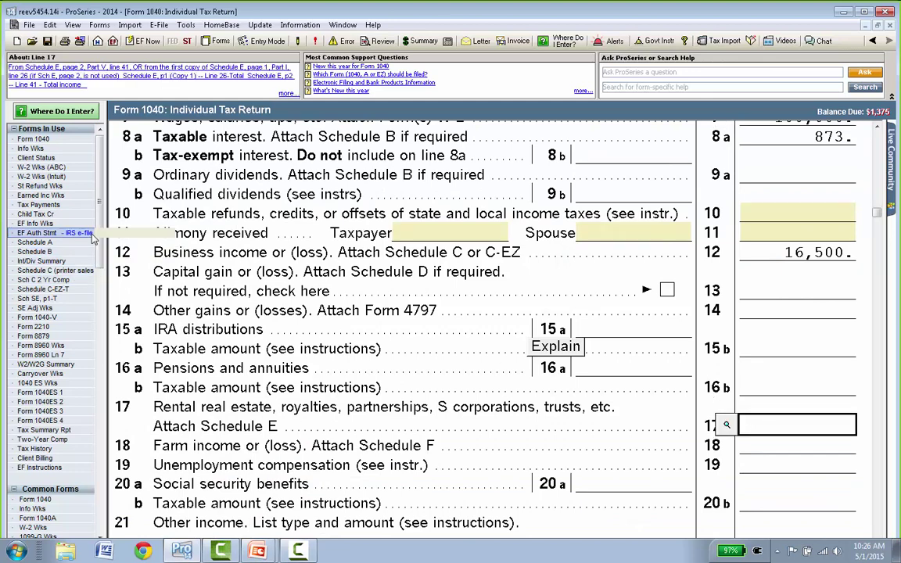
{"action": "scroll", "coordinate": [62, 352], "scroll_direction": "down", "scroll_amount": 7}
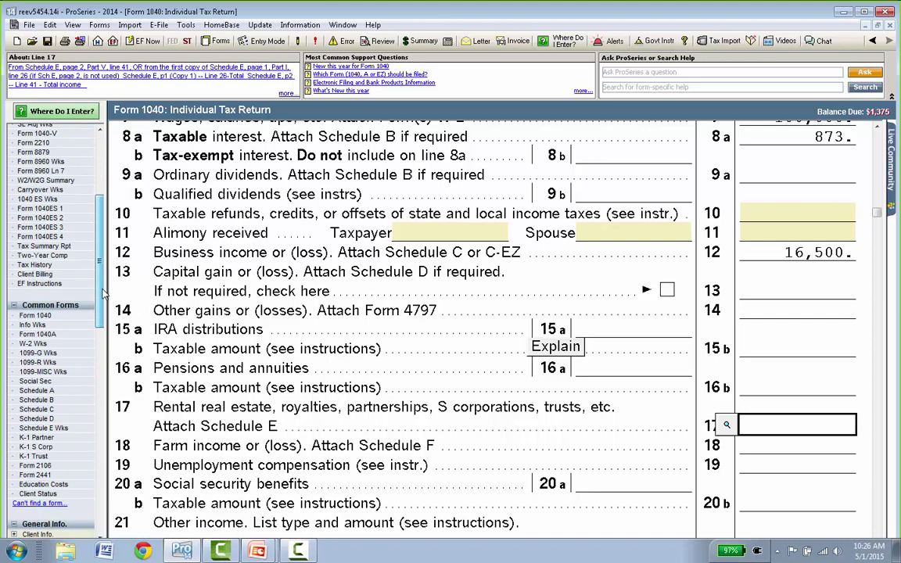
{"action": "double_click", "coordinate": [51, 432]}
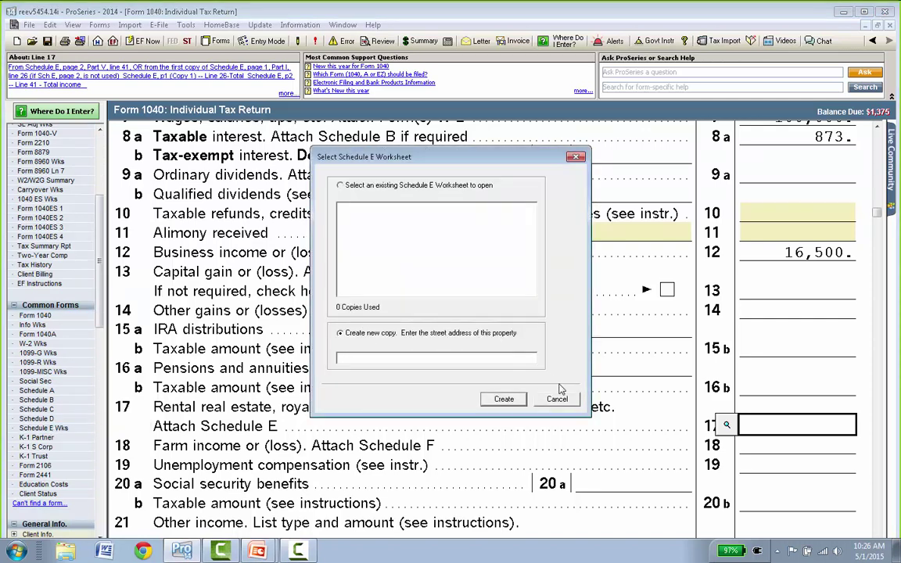
{"action": "left_click", "coordinate": [504, 398]}
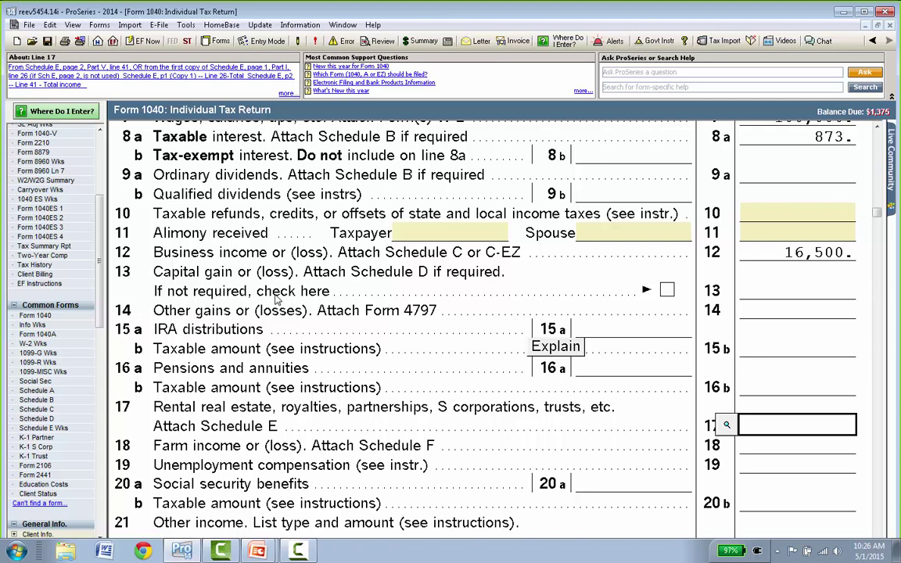
Step: Open Schedule A by searching 'A' in the F6 Open Forms list
{"action": "key", "text": "F6"}
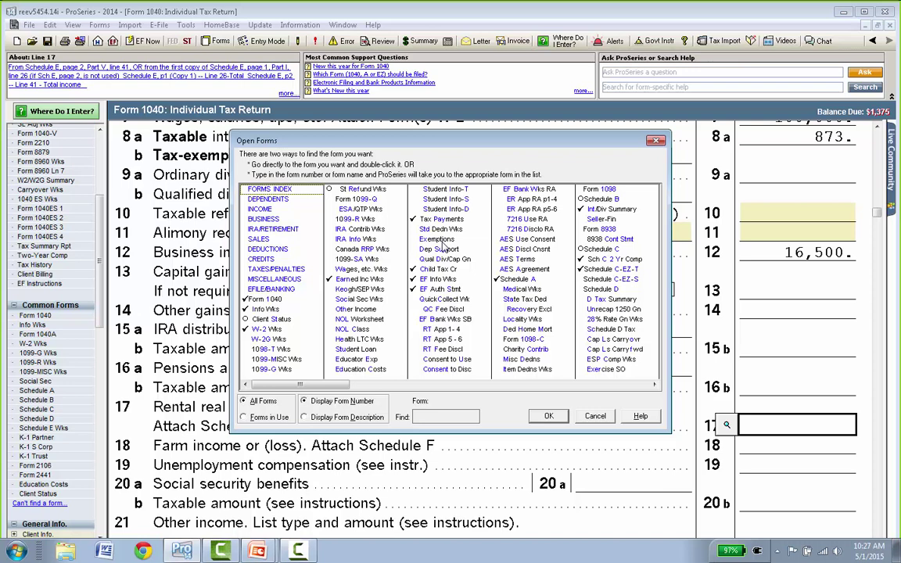
{"action": "type", "text": "EO"}
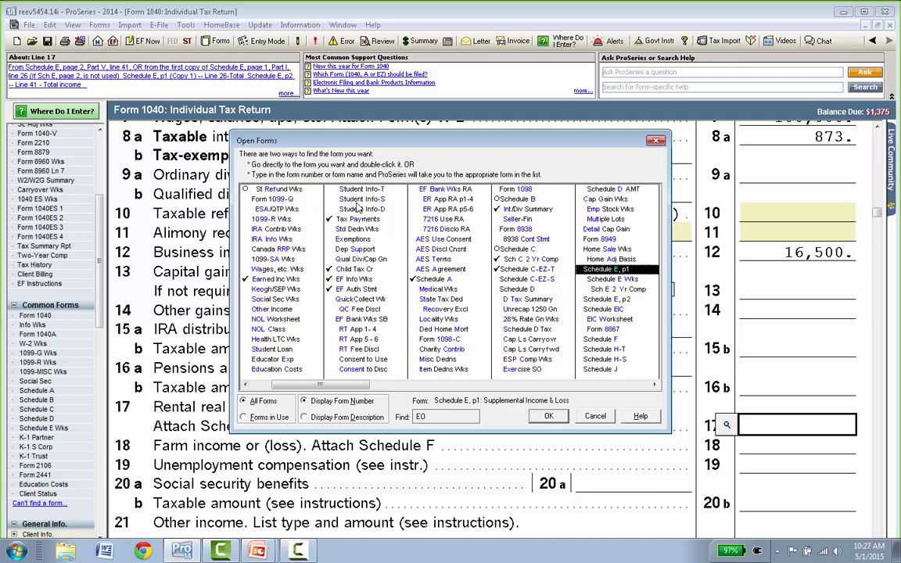
{"action": "key", "text": "BackSpace"}
{"action": "key", "text": "BackSpace"}
{"action": "type", "text": "A"}
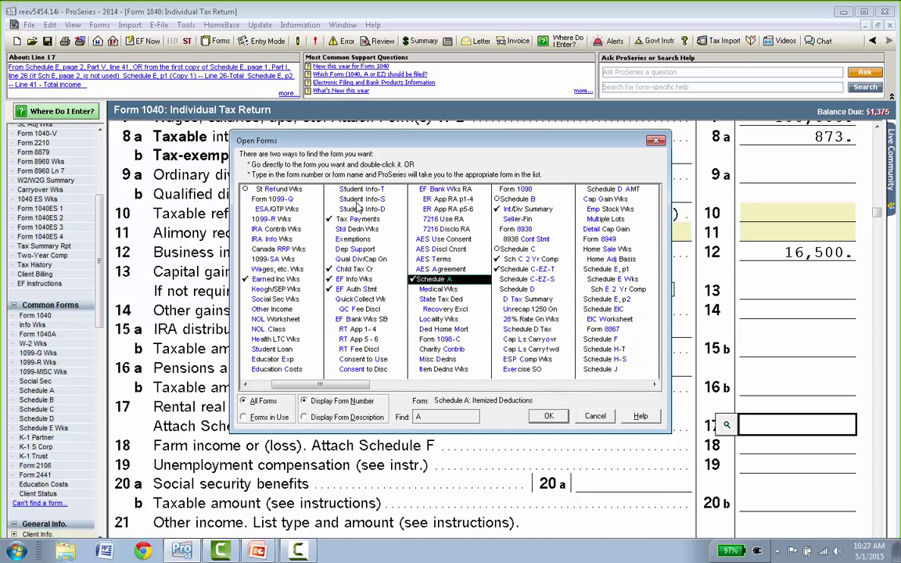
{"action": "key", "text": "Return"}
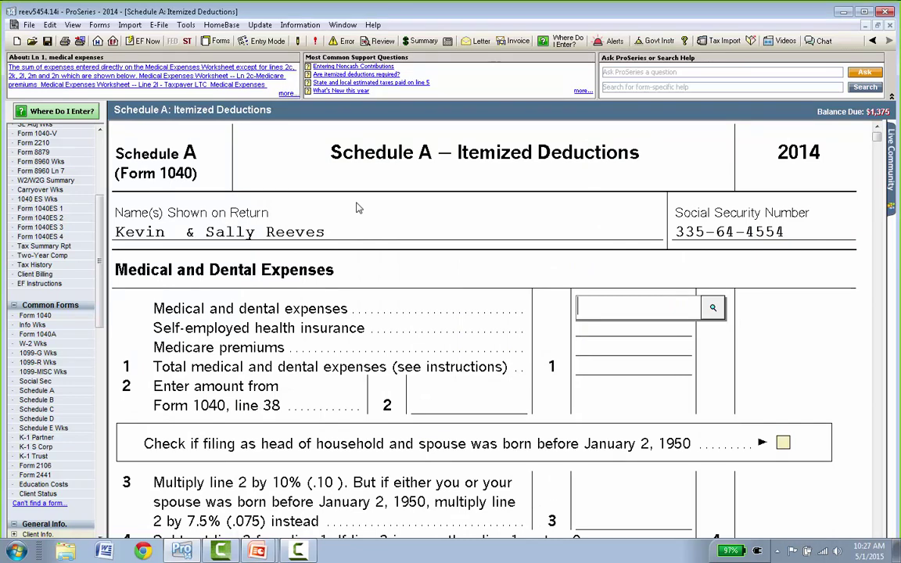
Step: Open Schedule B's Interest Income Smart Worksheet by searching 'b' in the forms list
{"action": "key", "text": "F6"}
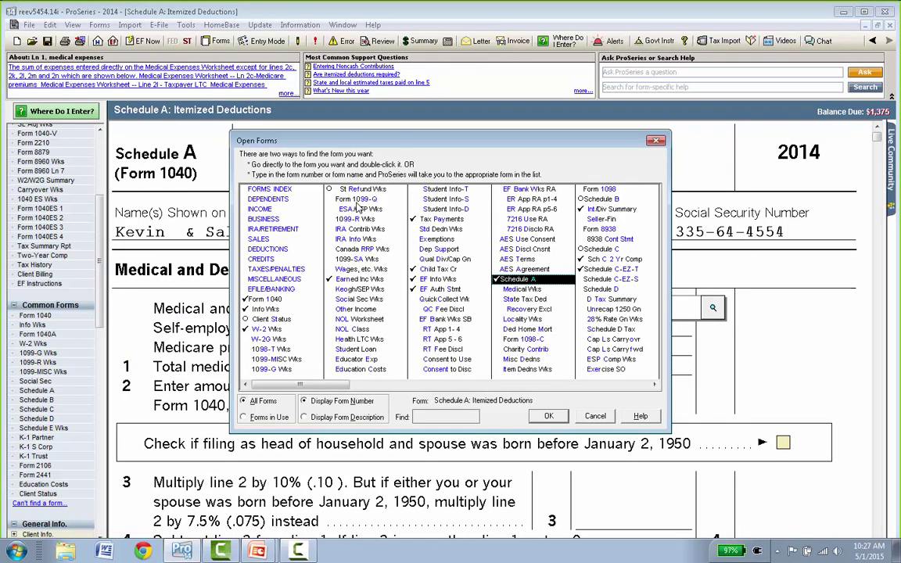
{"action": "type", "text": "b"}
{"action": "key", "text": "Return"}
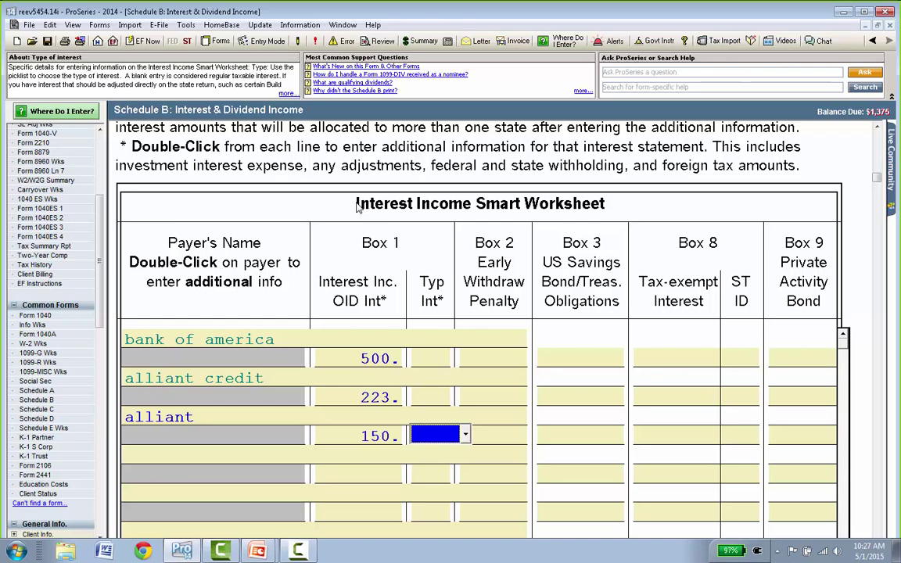
{"action": "key", "text": "F6"}
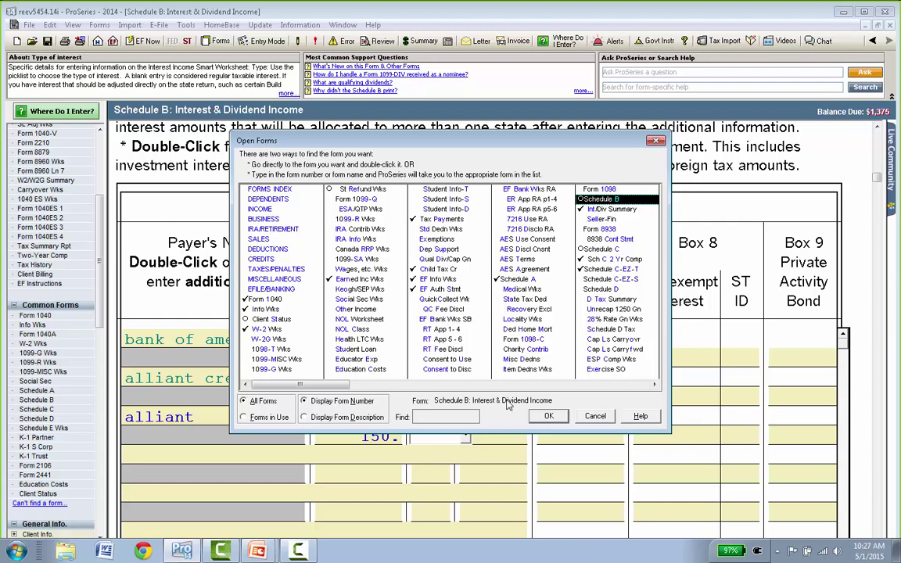
{"action": "left_click", "coordinate": [549, 416]}
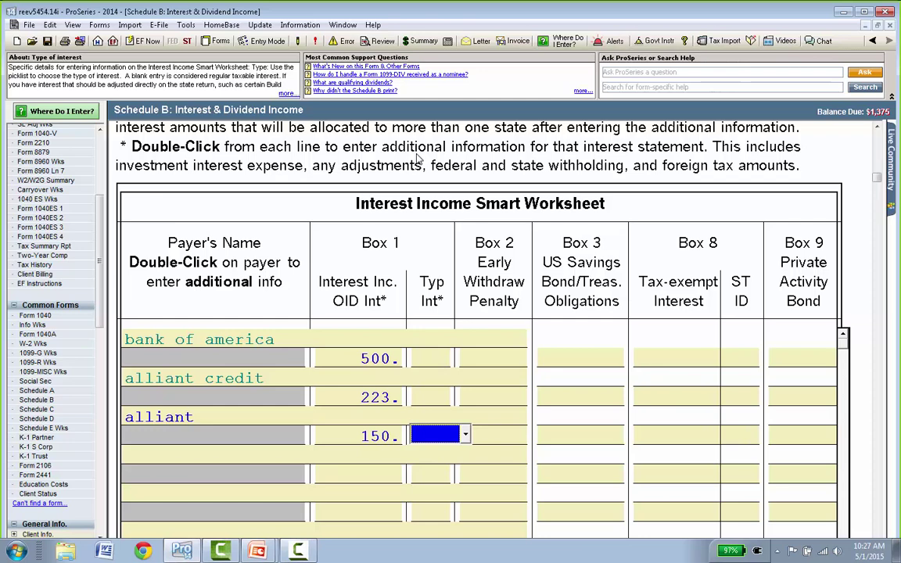
{"action": "left_click", "coordinate": [100, 141]}
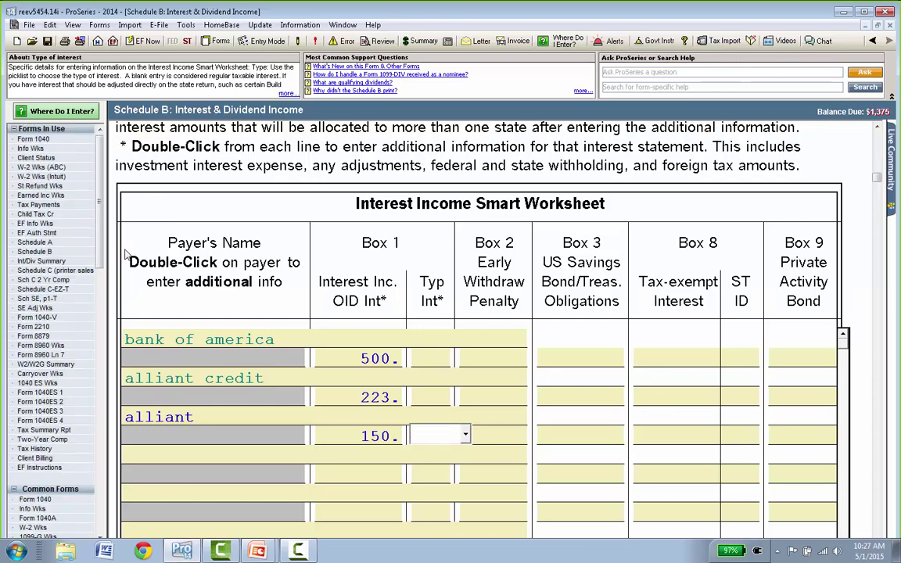
Step: Open Schedule A: Itemized Deductions from the Forms In Use list
{"action": "left_click", "coordinate": [35, 241]}
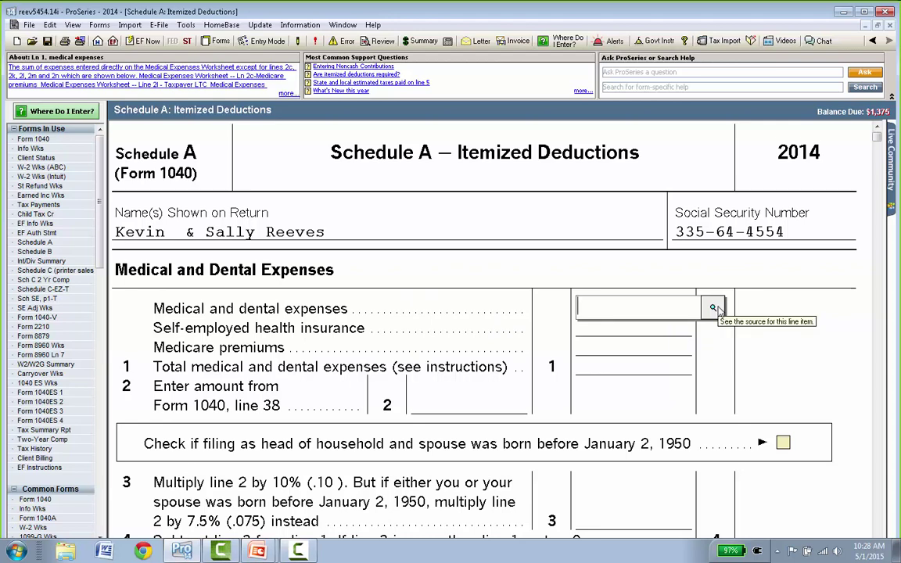
Step: Open the Medical Expenses Worksheet from Schedule A line 1 and enter $5,000 Medicare premiums on line 2c
{"action": "left_click", "coordinate": [714, 309]}
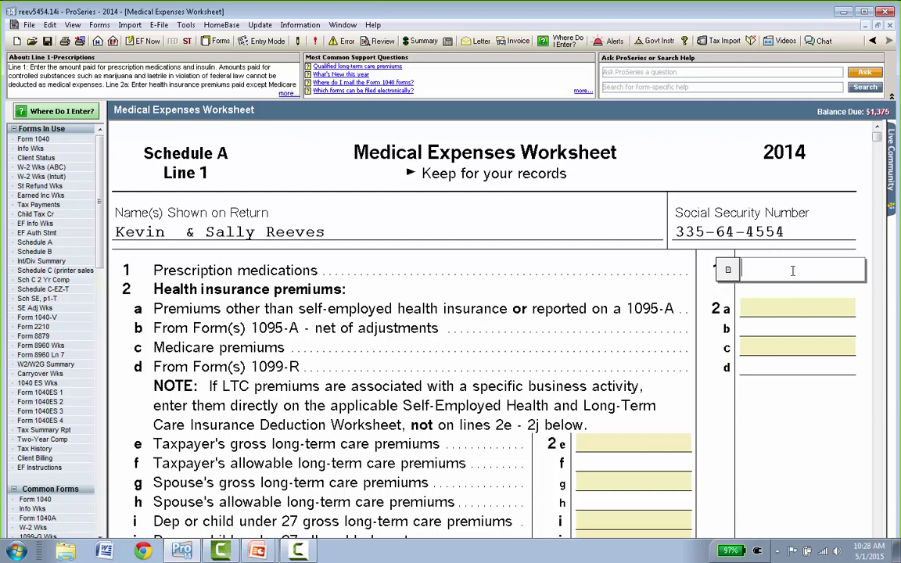
{"action": "scroll", "coordinate": [352, 278], "scroll_direction": "down", "scroll_amount": 5}
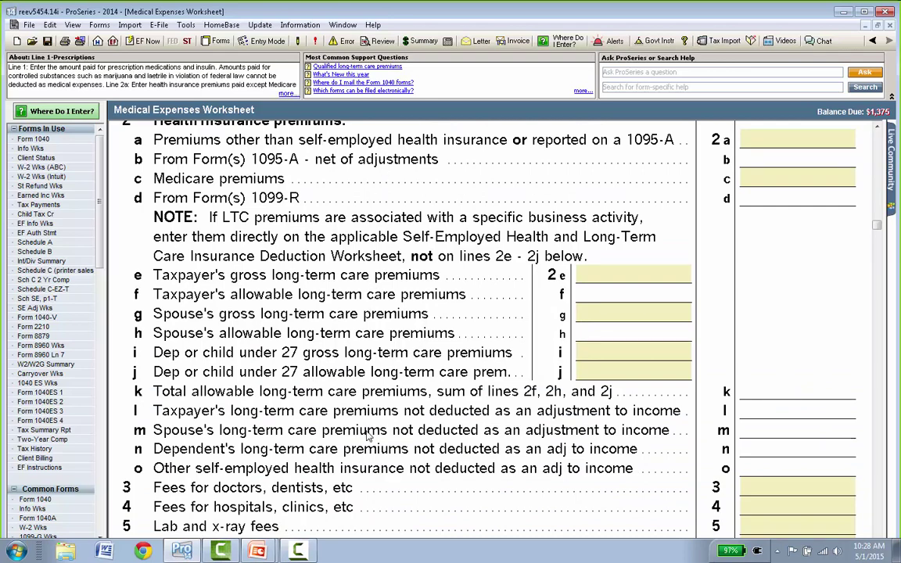
{"action": "scroll", "coordinate": [377, 351], "scroll_direction": "down", "scroll_amount": 10}
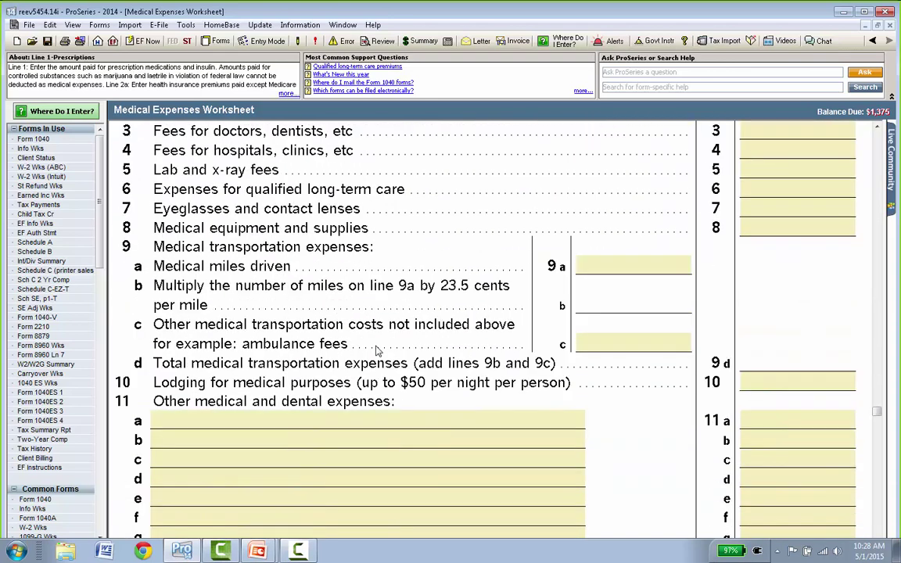
{"action": "scroll", "coordinate": [377, 352], "scroll_direction": "down", "scroll_amount": 3}
{"action": "left_click", "coordinate": [331, 328]}
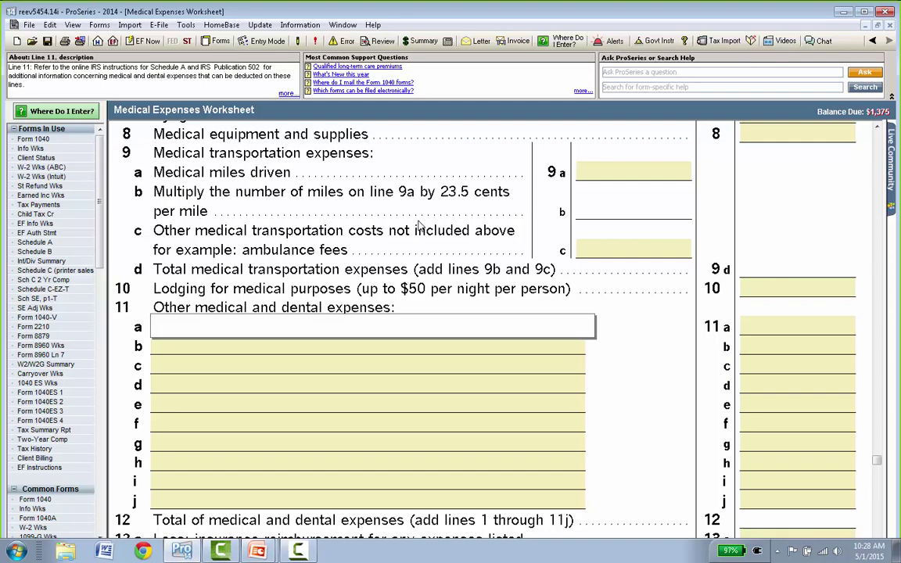
{"action": "scroll", "coordinate": [420, 225], "scroll_direction": "up", "scroll_amount": 10}
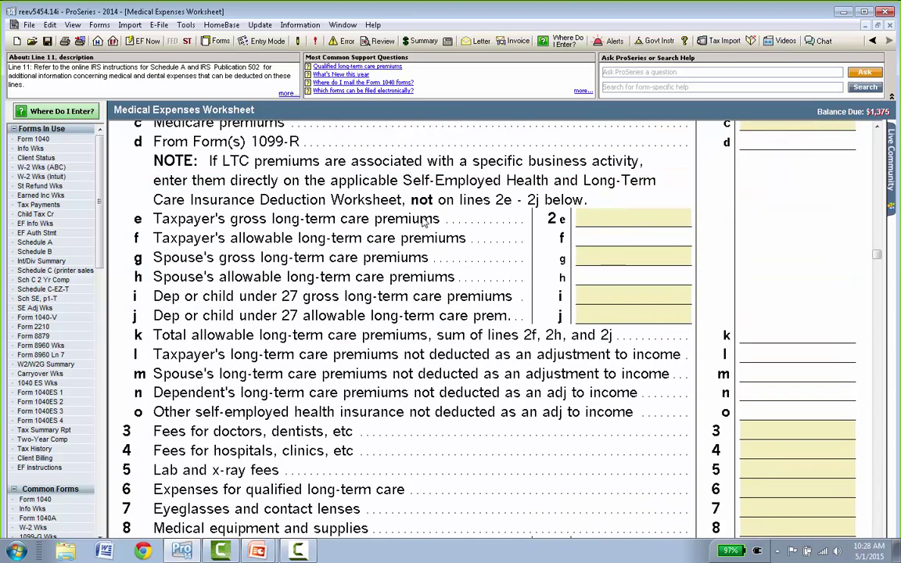
{"action": "scroll", "coordinate": [423, 223], "scroll_direction": "up", "scroll_amount": 2}
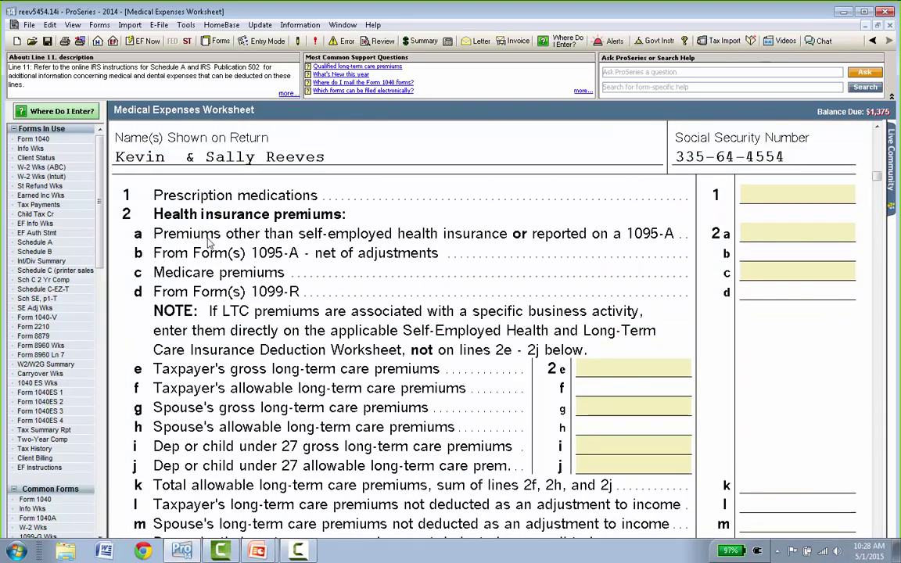
{"action": "left_click", "coordinate": [758, 266]}
{"action": "type", "text": "5000"}
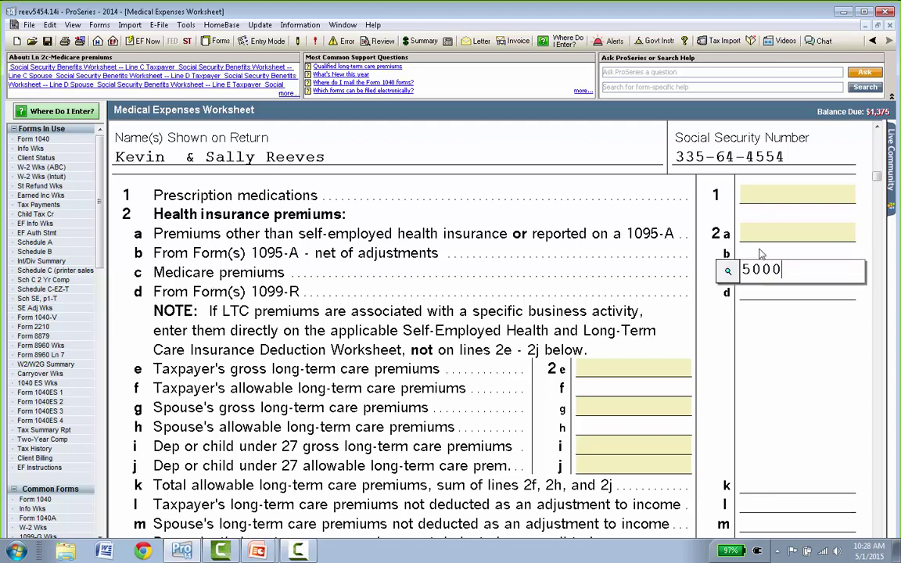
{"action": "key", "text": "Return"}
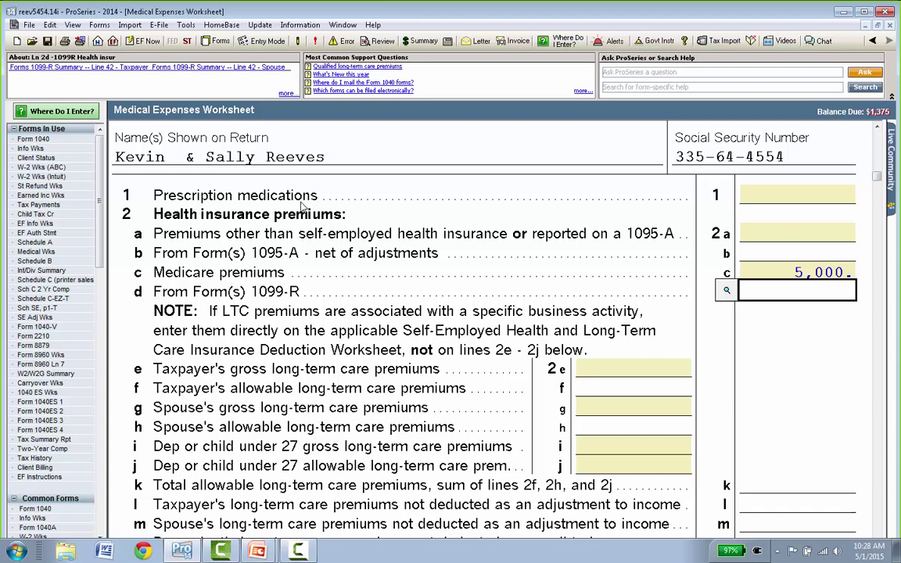
{"action": "left_click", "coordinate": [244, 208]}
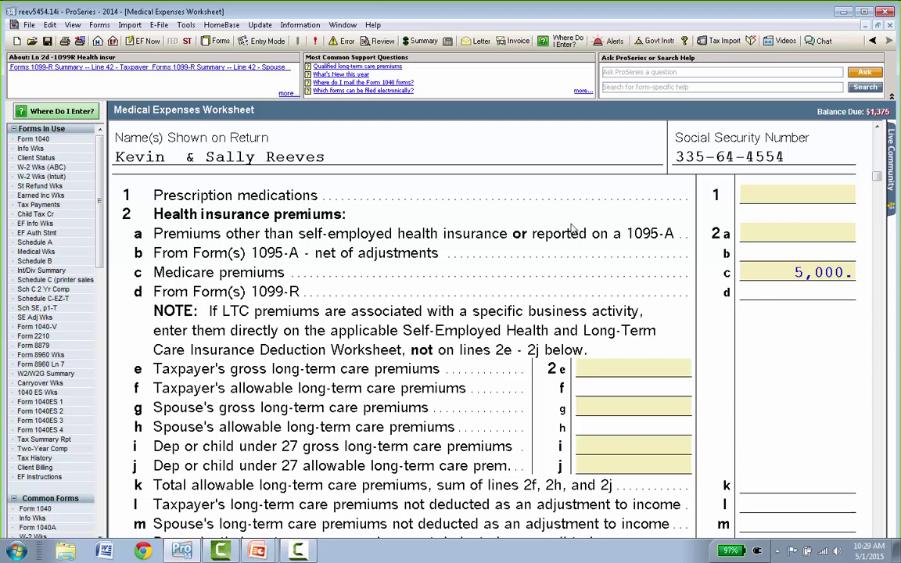
Step: Add a 'misc' $500 prescription supporting statement, then return to Schedule A, where line 1 shows $5,500
{"action": "left_click", "coordinate": [769, 199]}
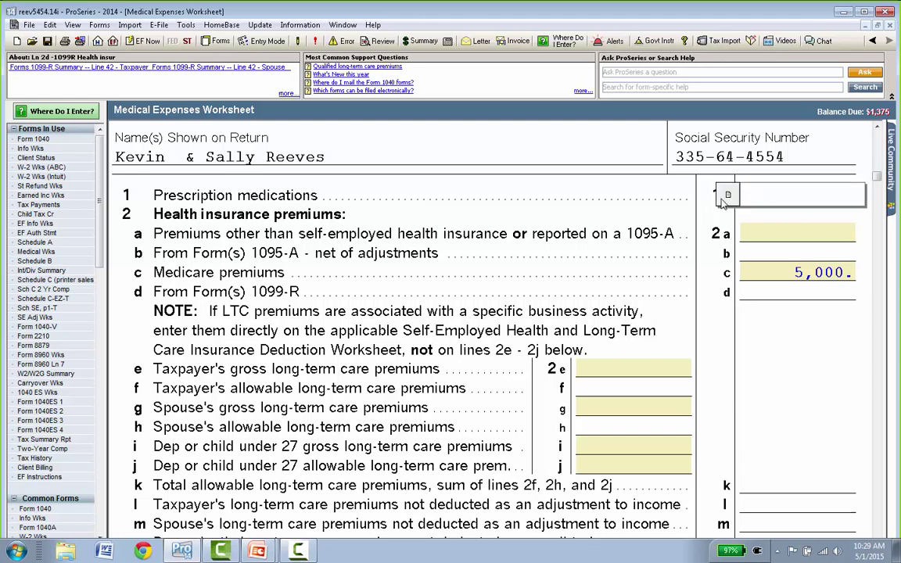
{"action": "key", "text": "ctrl+t"}
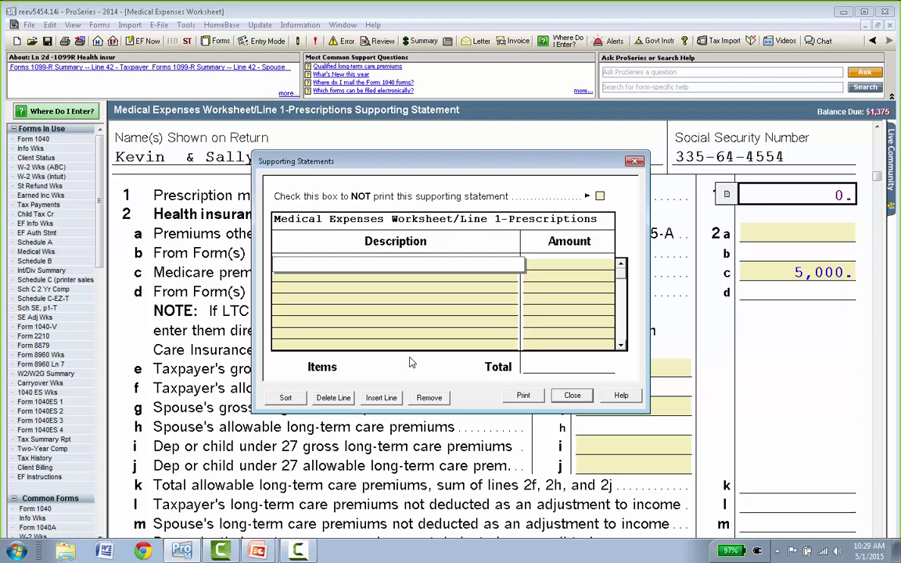
{"action": "type", "text": "misc"}
{"action": "key", "text": "Tab"}
{"action": "type", "text": "500"}
{"action": "key", "text": "Tab"}
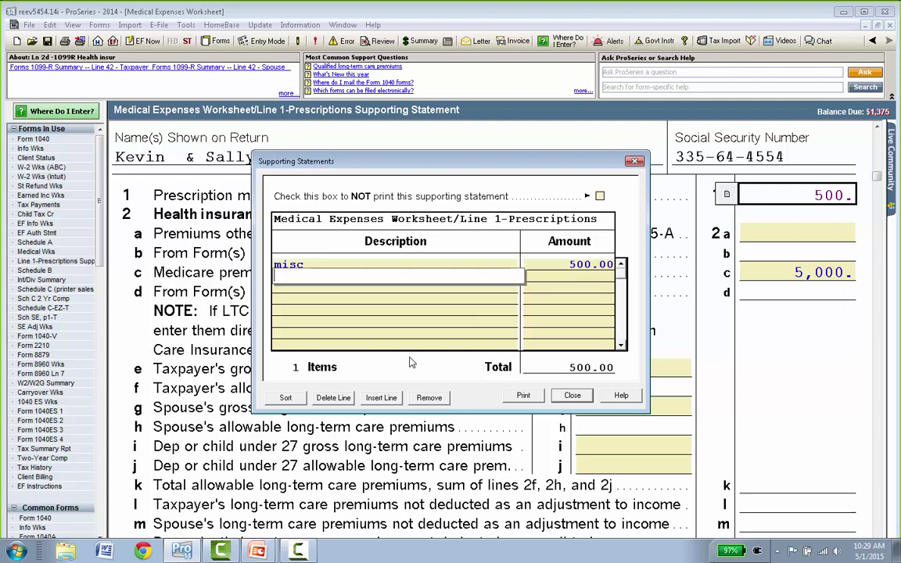
{"action": "left_click", "coordinate": [572, 396]}
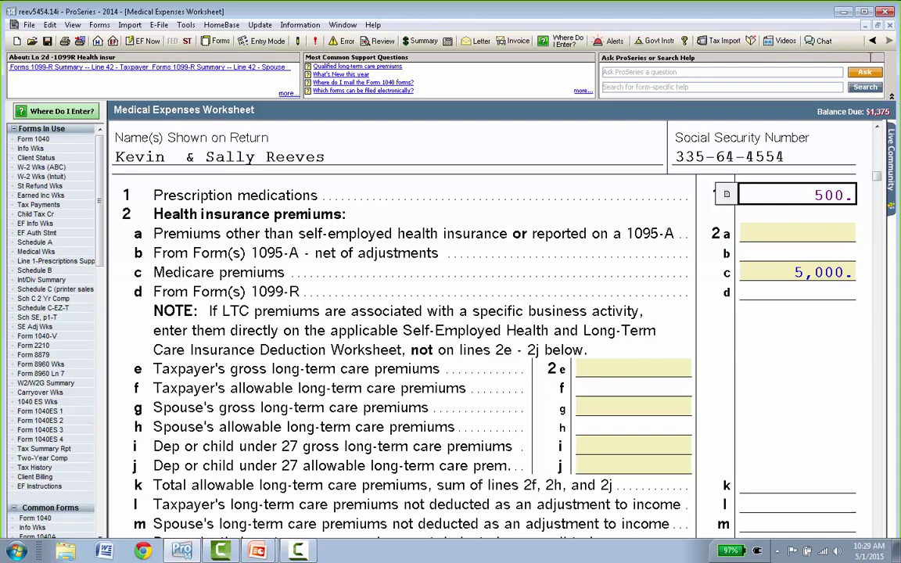
{"action": "left_click", "coordinate": [872, 40]}
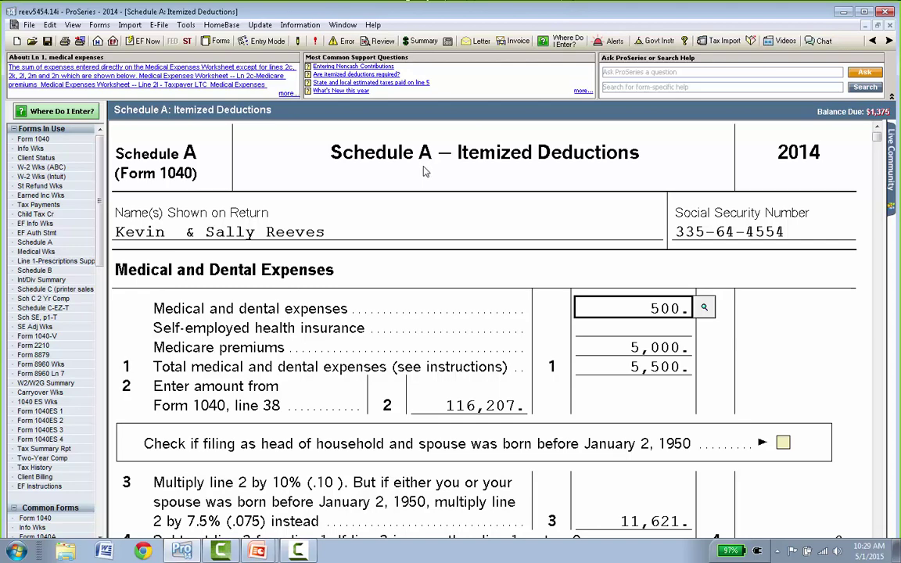
Step: Show Schedule C (printer sales), scrolled down to its blank Part II expense lines
{"action": "left_click", "coordinate": [55, 288]}
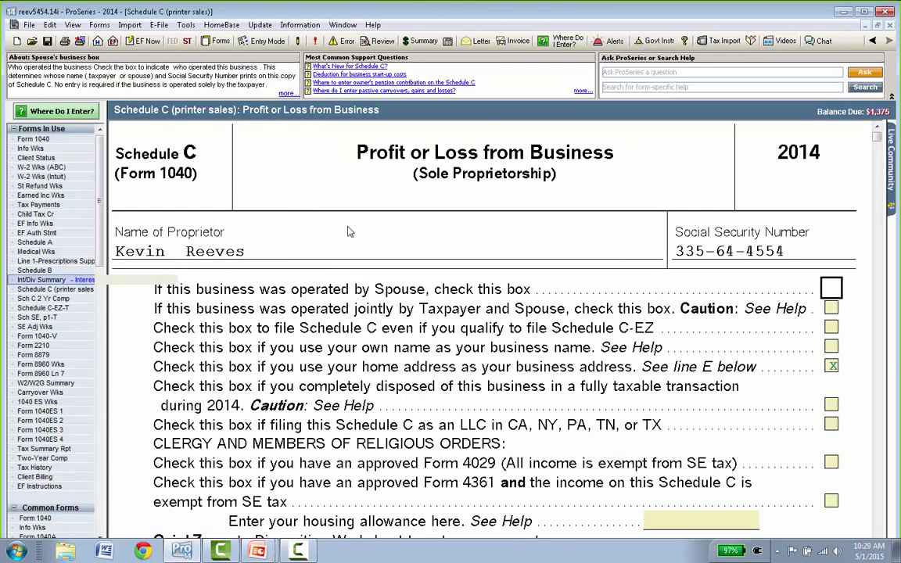
{"action": "scroll", "coordinate": [350, 231], "scroll_direction": "down", "scroll_amount": 10}
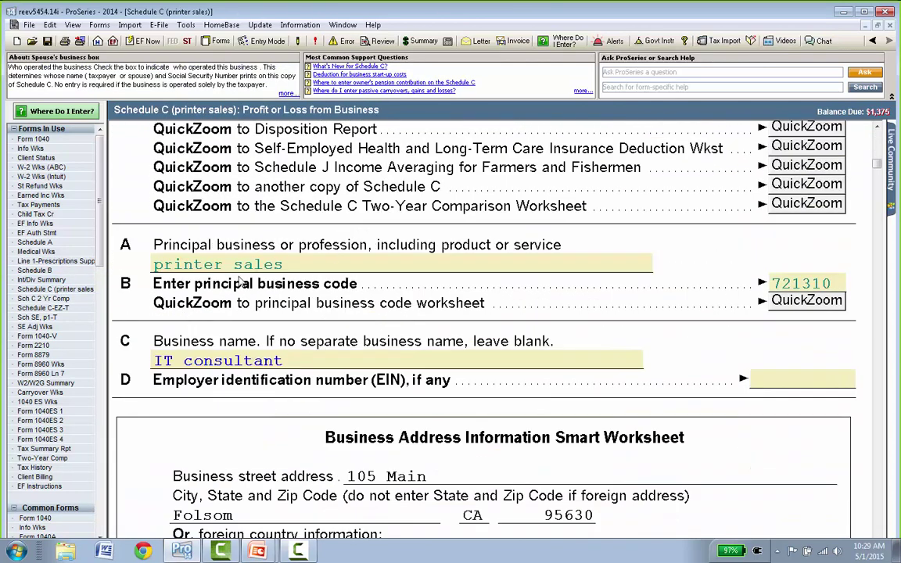
{"action": "scroll", "coordinate": [272, 266], "scroll_direction": "down", "scroll_amount": 12}
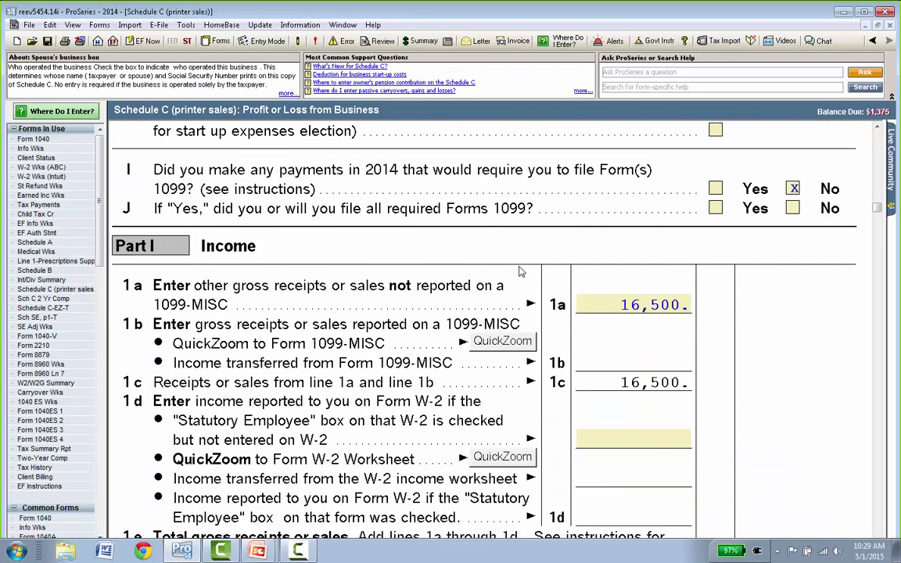
{"action": "scroll", "coordinate": [521, 271], "scroll_direction": "down", "scroll_amount": 6}
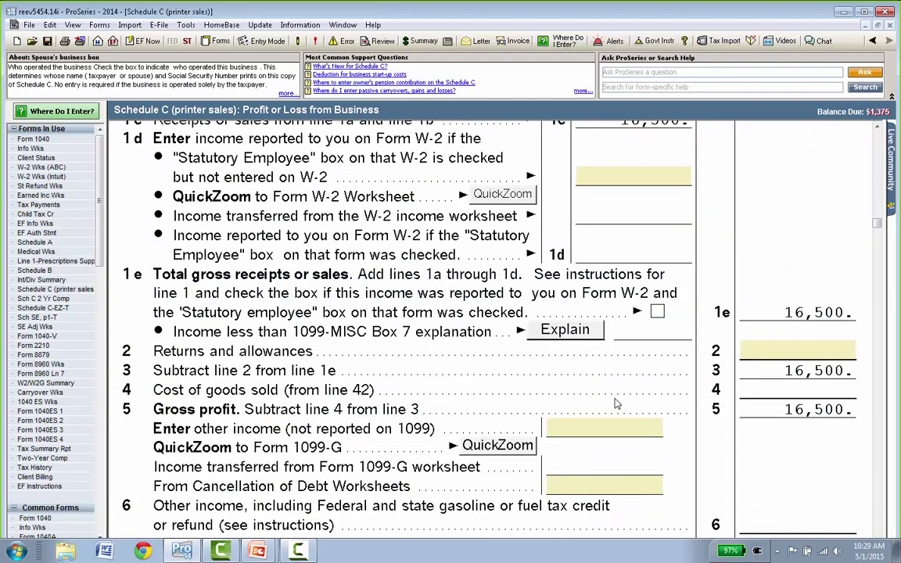
{"action": "scroll", "coordinate": [616, 404], "scroll_direction": "down", "scroll_amount": 8}
{"action": "scroll", "coordinate": [616, 404], "scroll_direction": "down", "scroll_amount": 3}
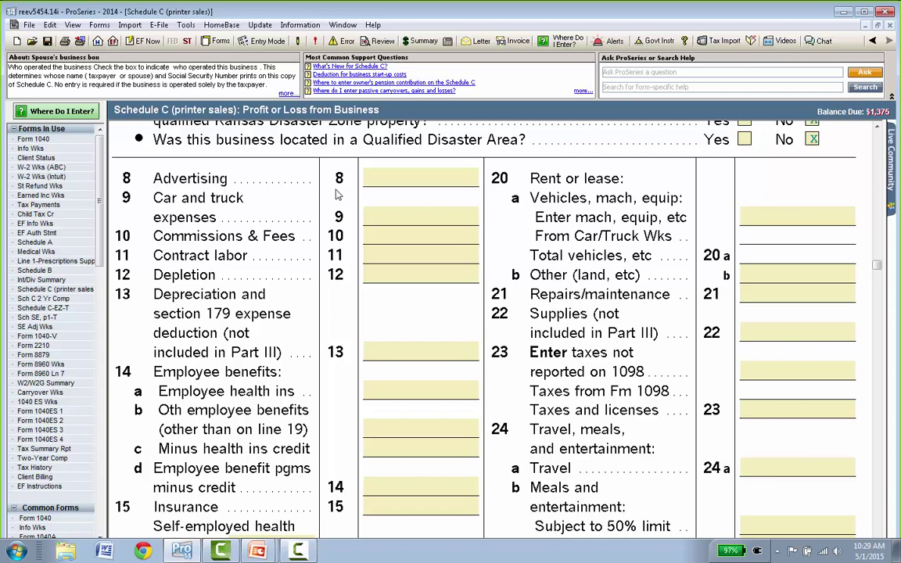
{"action": "left_click", "coordinate": [371, 176]}
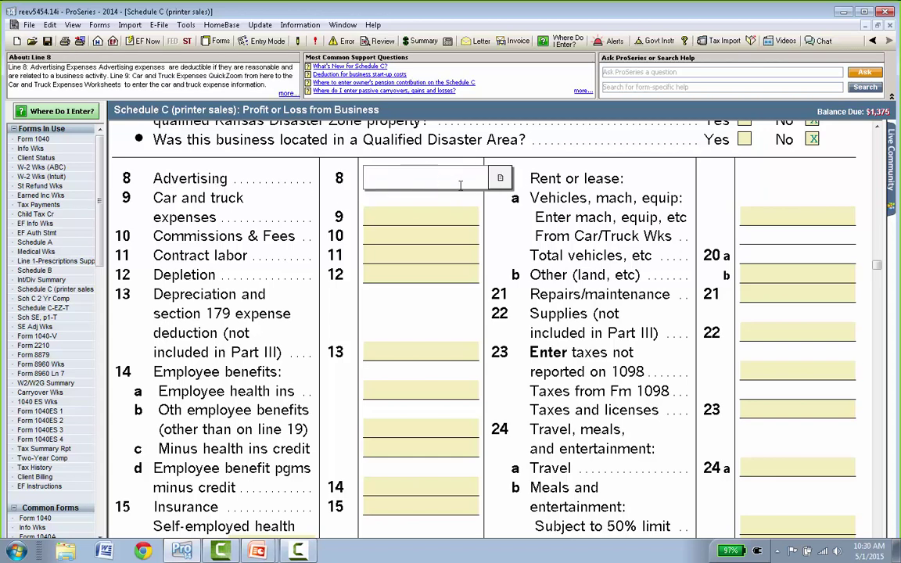
{"action": "key", "text": "ctrl+t"}
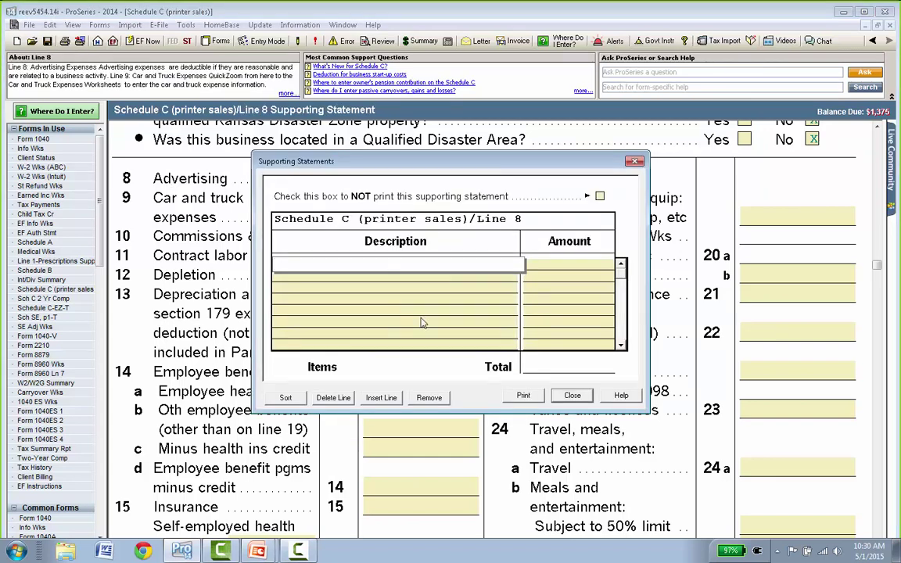
{"action": "left_click", "coordinate": [572, 396]}
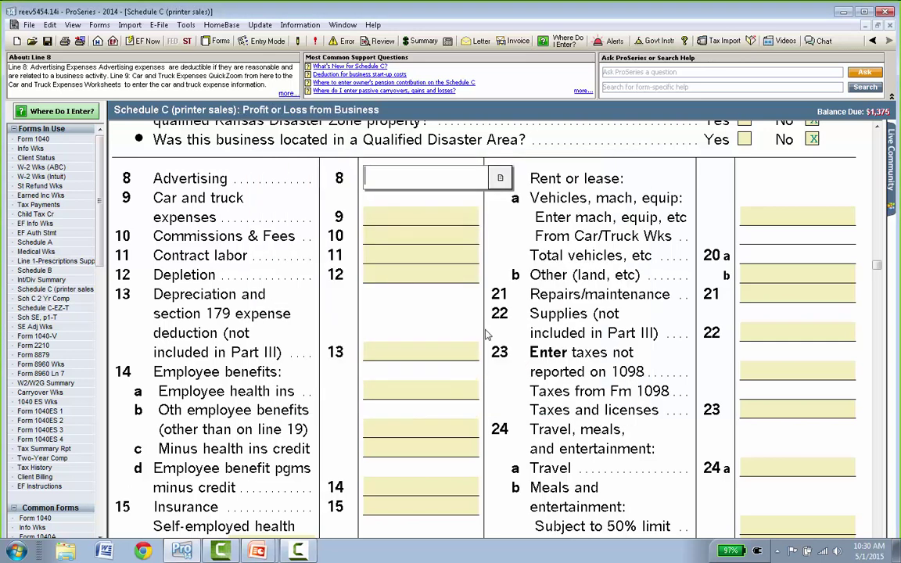
{"action": "left_click", "coordinate": [426, 238]}
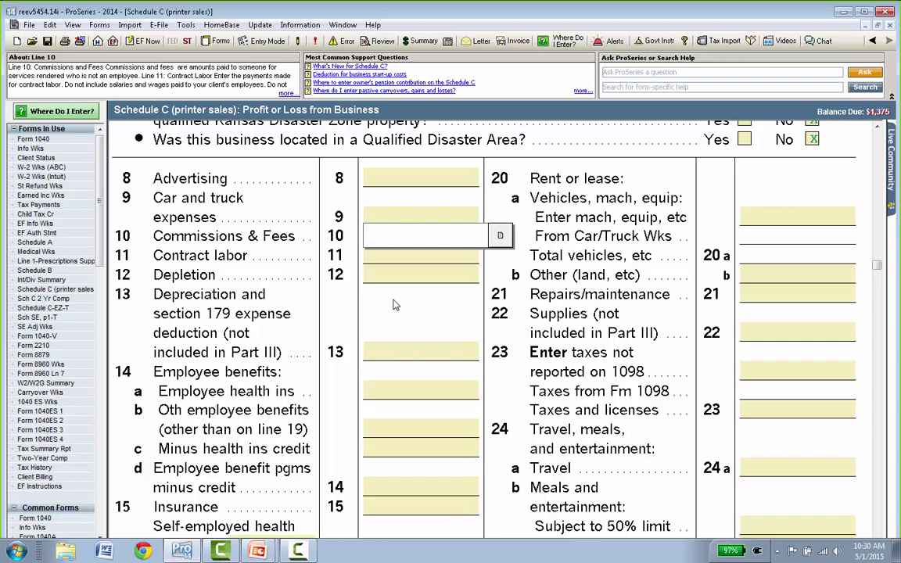
Step: Enter 10000 commissions and fees on Schedule C line 10 and mark it as estimated
{"action": "type", "text": "10000"}
{"action": "right_click", "coordinate": [427, 238]}
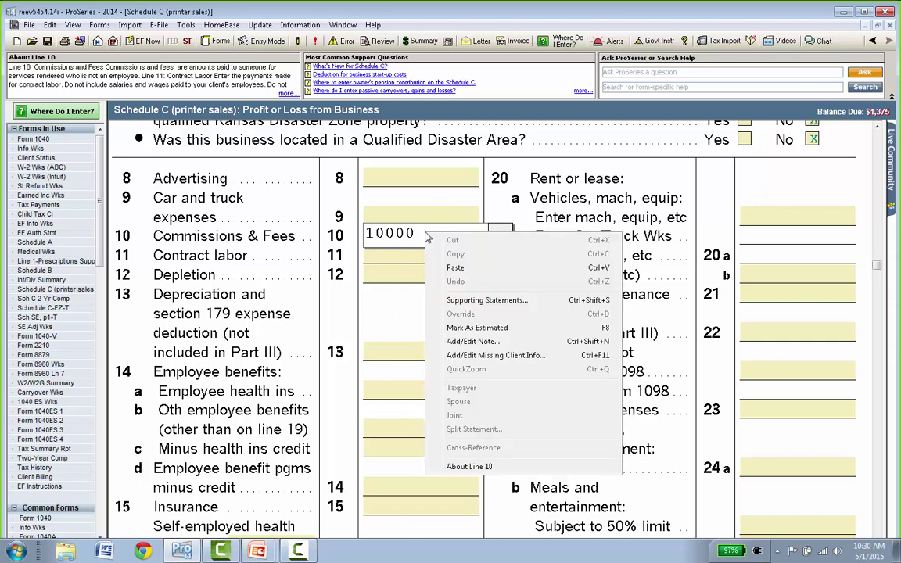
{"action": "left_click", "coordinate": [512, 333]}
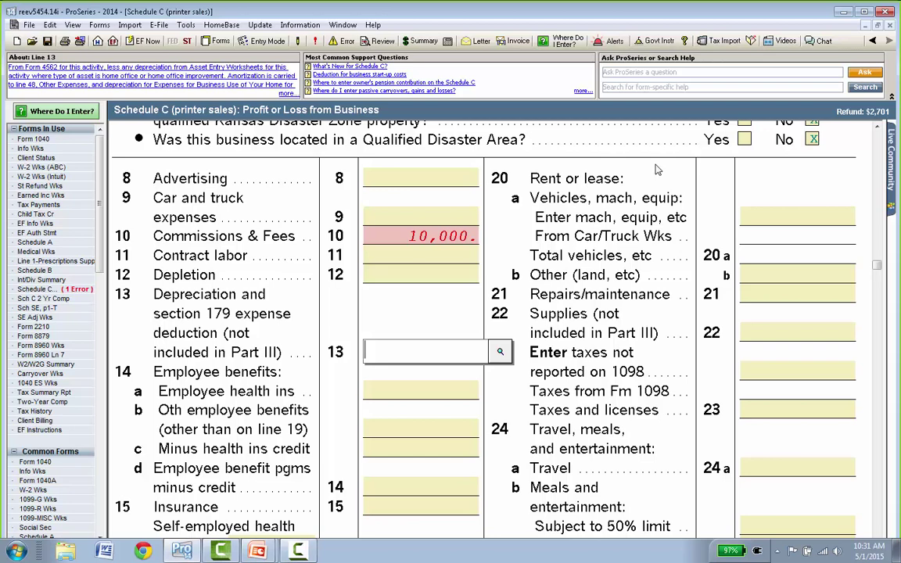
Step: Flag Schedule C line 19, pension and profit-sharing plans, as missing client information
{"action": "scroll", "coordinate": [657, 171], "scroll_direction": "down", "scroll_amount": 8}
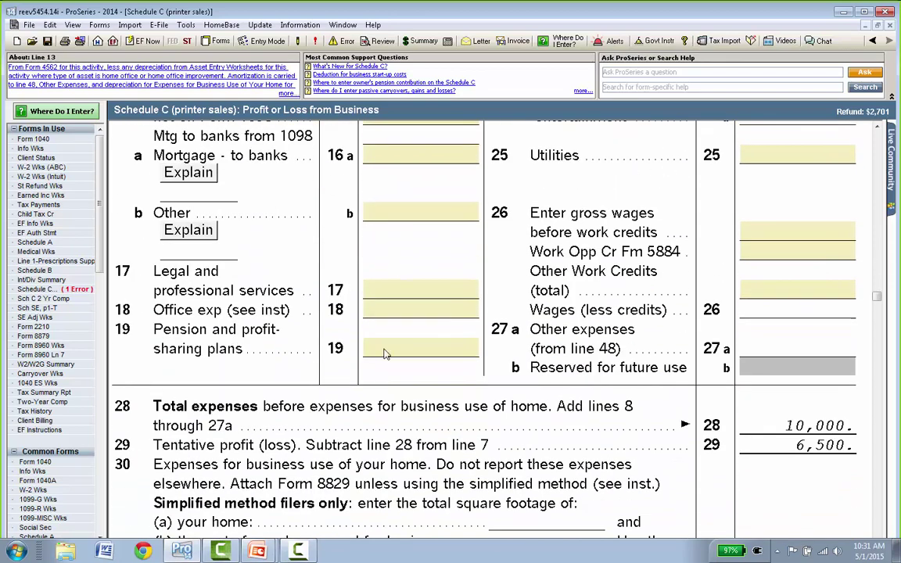
{"action": "left_click", "coordinate": [391, 348]}
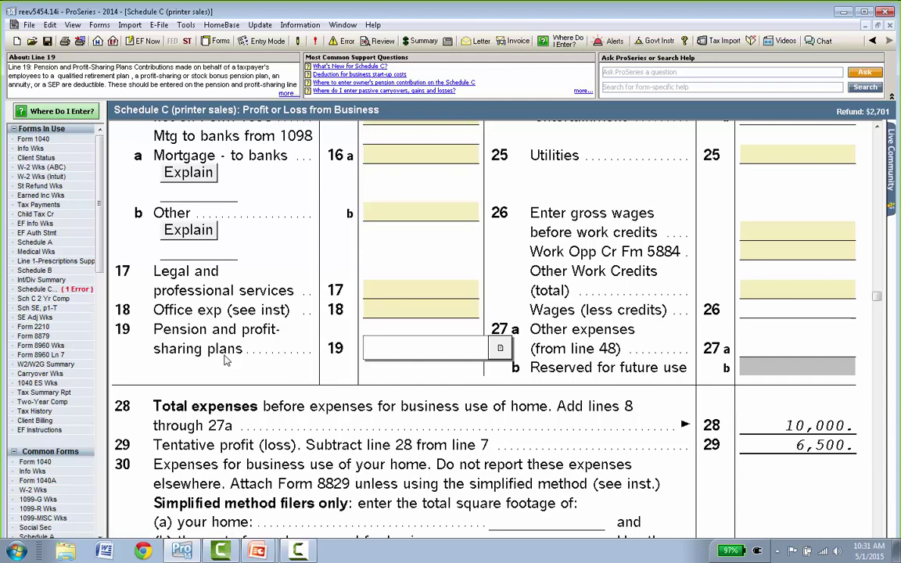
{"action": "right_click", "coordinate": [413, 349]}
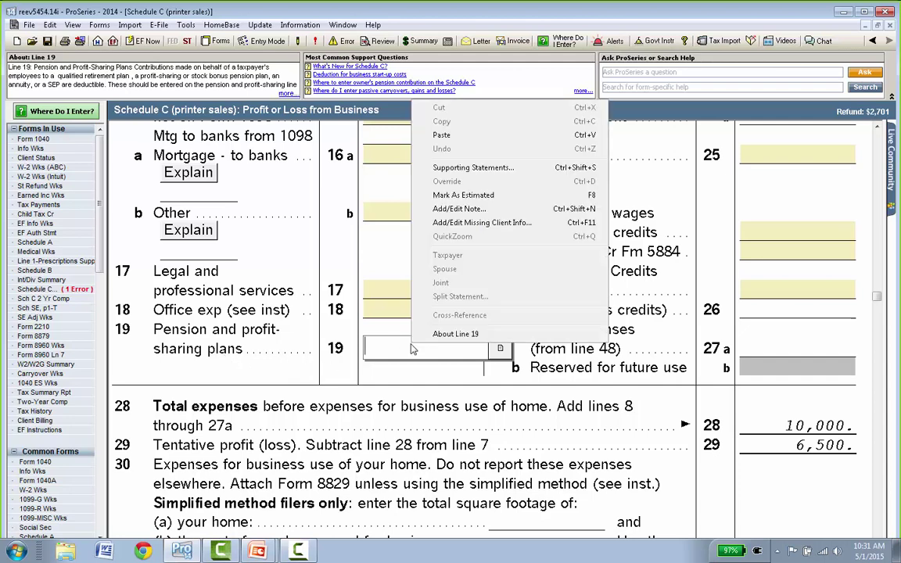
{"action": "left_click", "coordinate": [482, 223]}
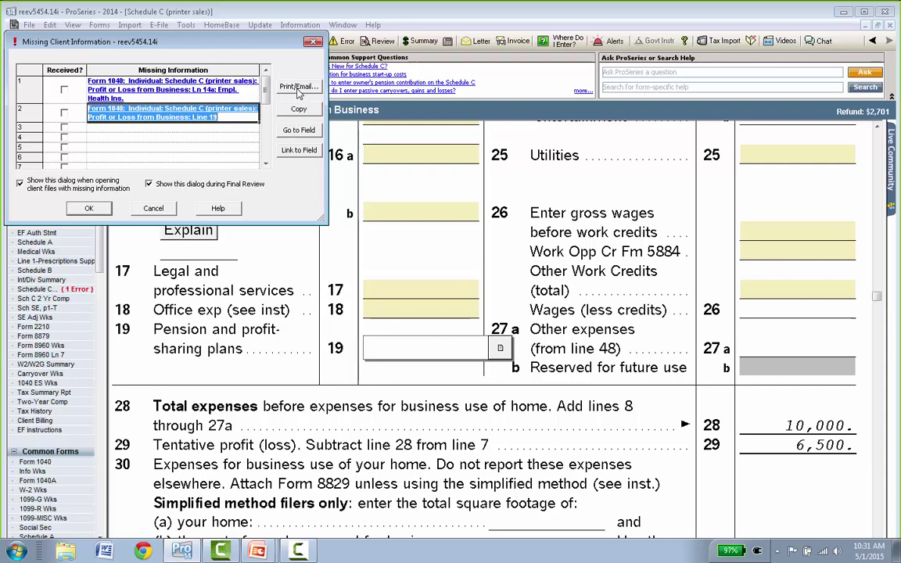
Step: Preview the client request letter, cancel it without sending, and close the Missing Client Information list
{"action": "left_click", "coordinate": [298, 88]}
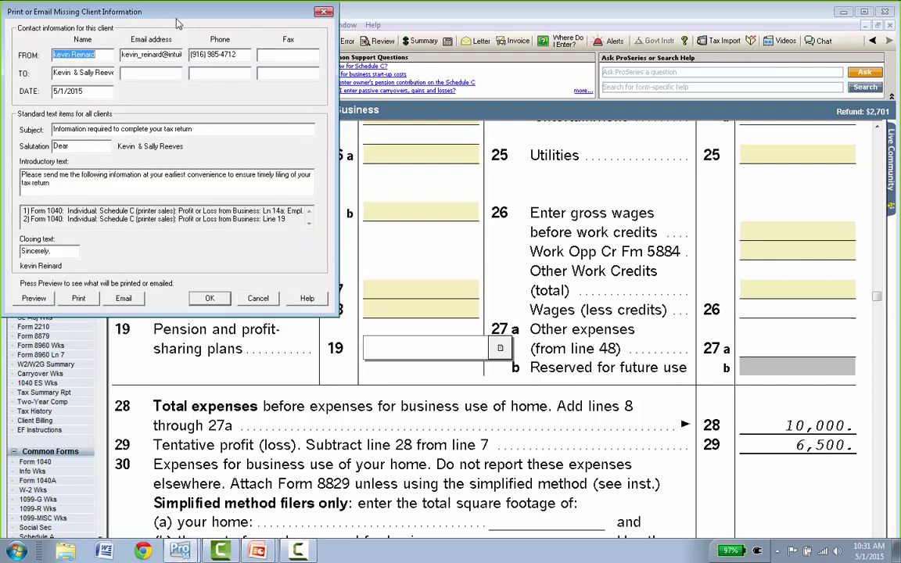
{"action": "left_click_drag", "start_coordinate": [161, 11], "coordinate": [336, 123]}
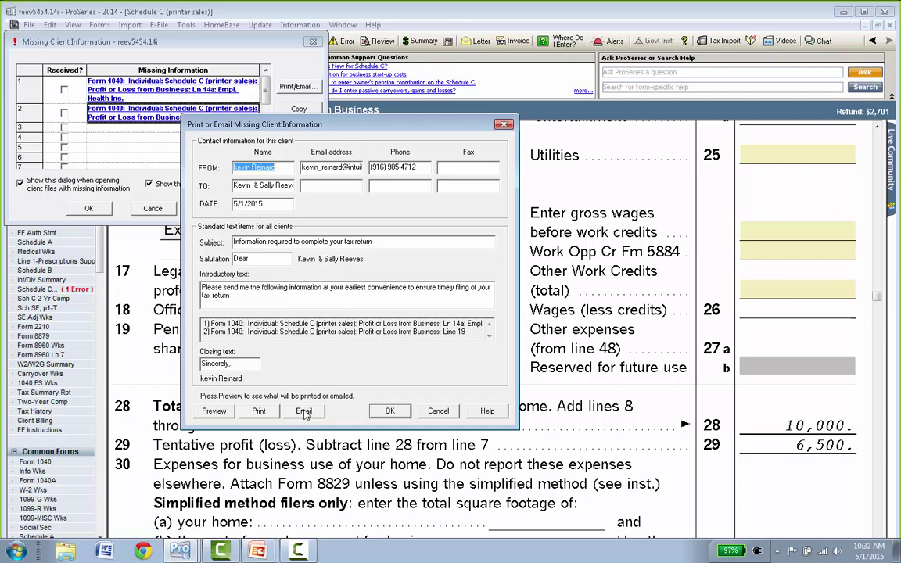
{"action": "left_click", "coordinate": [304, 412]}
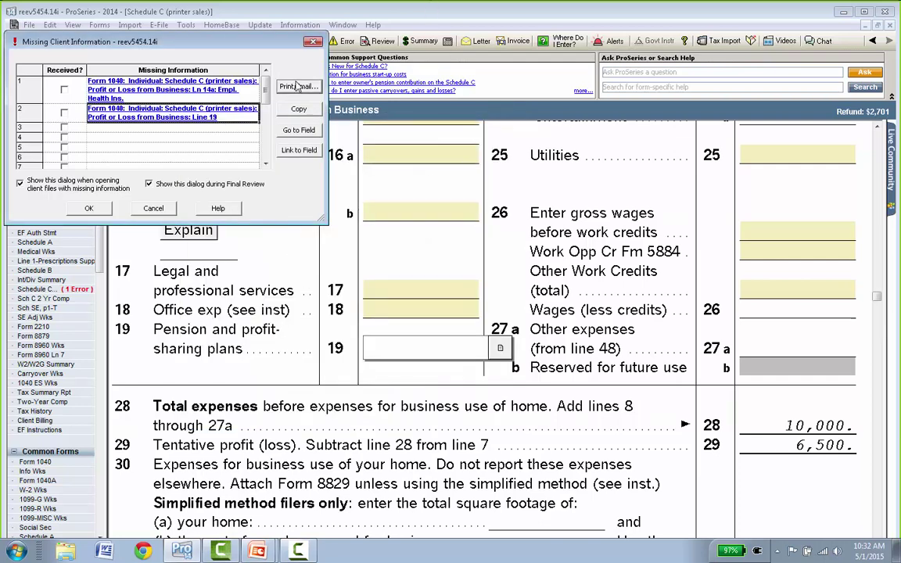
{"action": "left_click", "coordinate": [311, 44]}
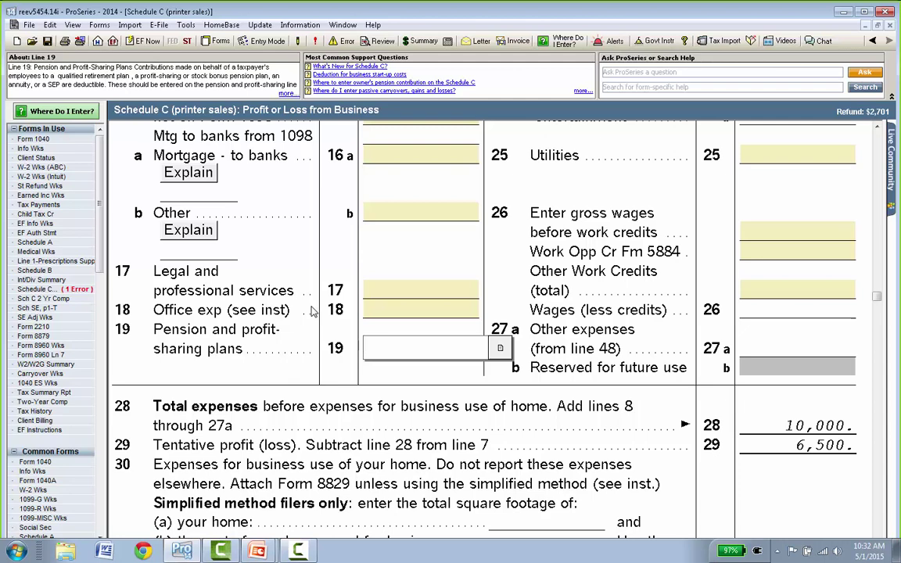
Step: Go to Schedule C line 13 depreciation and bring up the Select Asset Entry Wks chooser
{"action": "scroll", "coordinate": [311, 311], "scroll_direction": "up", "scroll_amount": 5}
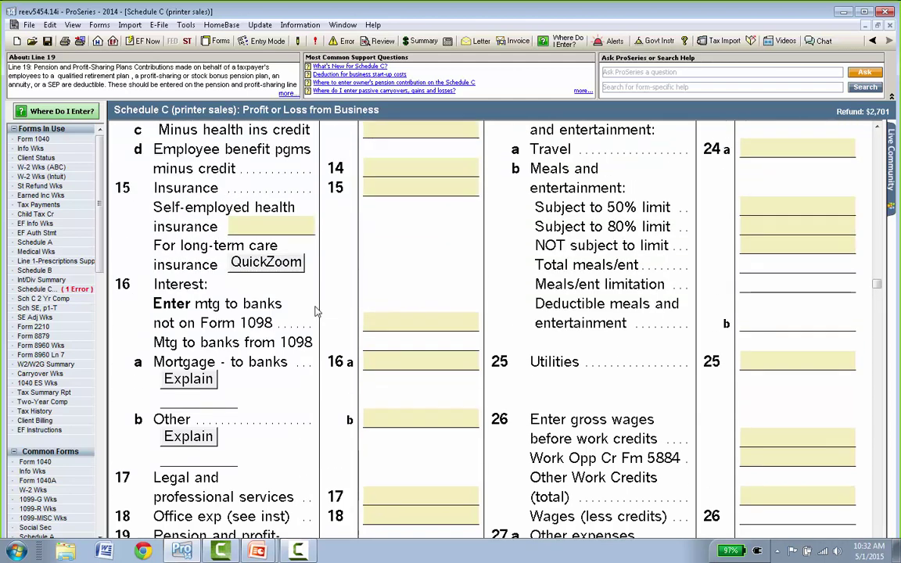
{"action": "scroll", "coordinate": [315, 311], "scroll_direction": "up", "scroll_amount": 5}
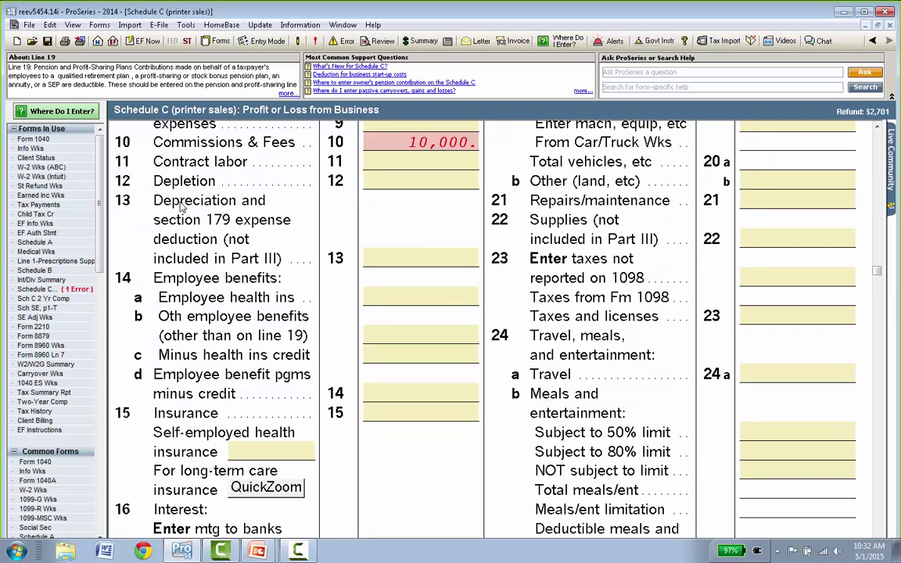
{"action": "left_click", "coordinate": [410, 258]}
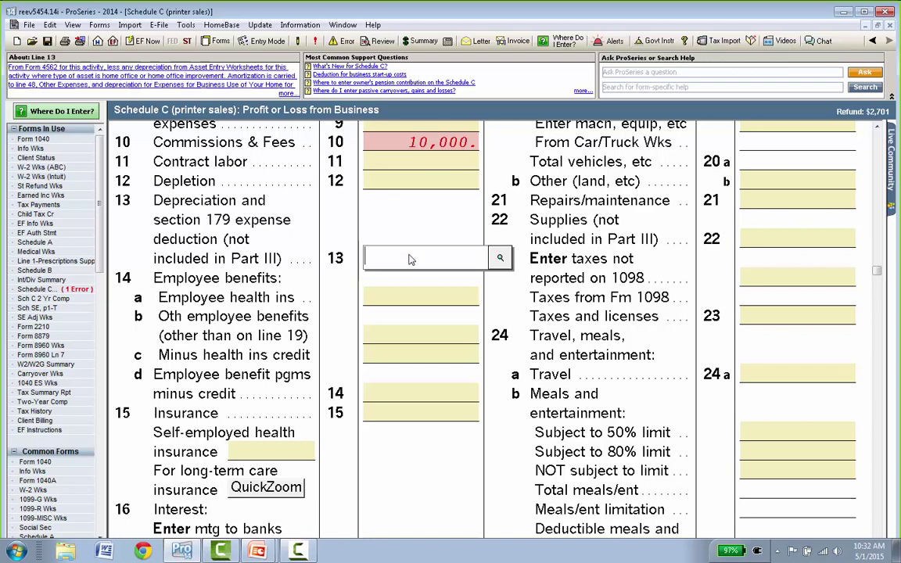
{"action": "left_click", "coordinate": [501, 258]}
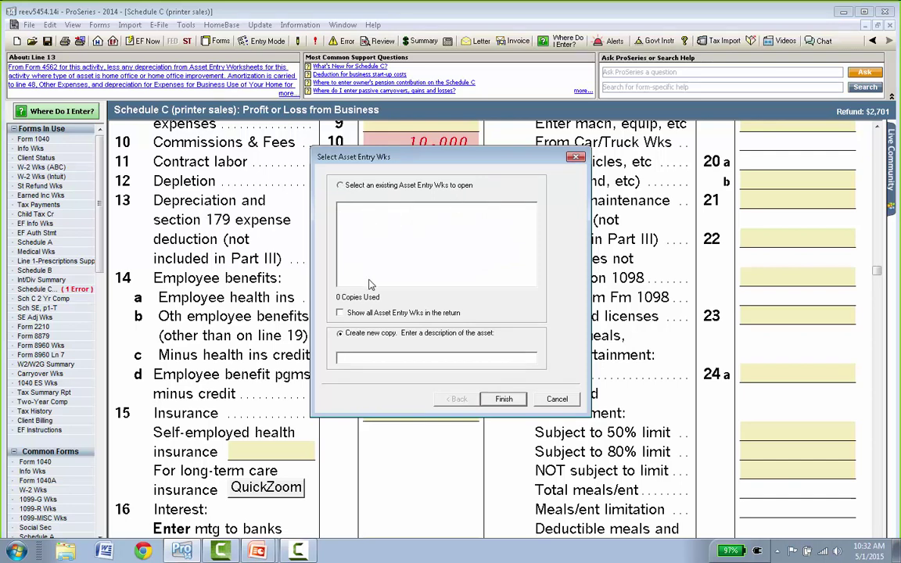
Step: Add asset 'asset', placed in service 01/01/2014, cost 10,000, type computer equipment, then return to Schedule C
{"action": "type", "text": "asset"}
{"action": "key", "text": "Return"}
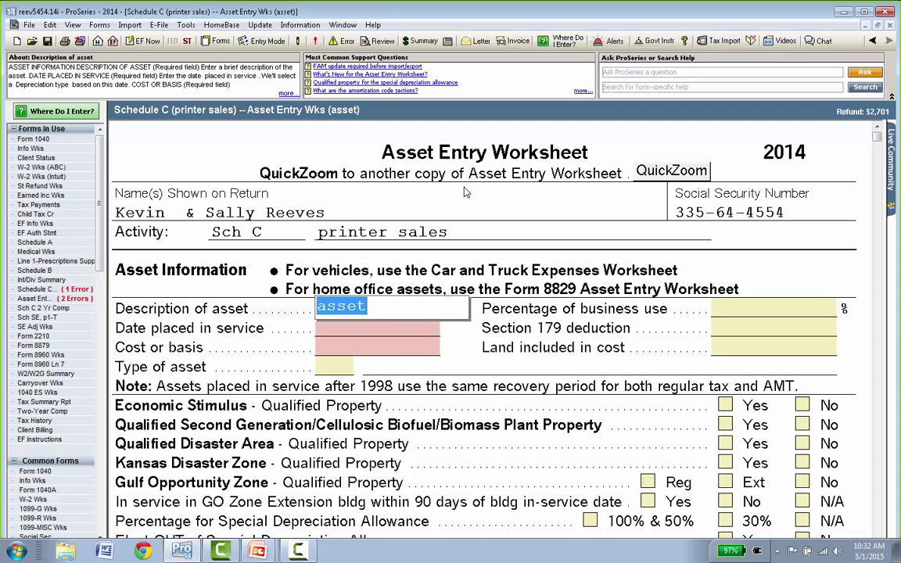
{"action": "scroll", "coordinate": [465, 192], "scroll_direction": "down", "scroll_amount": 1}
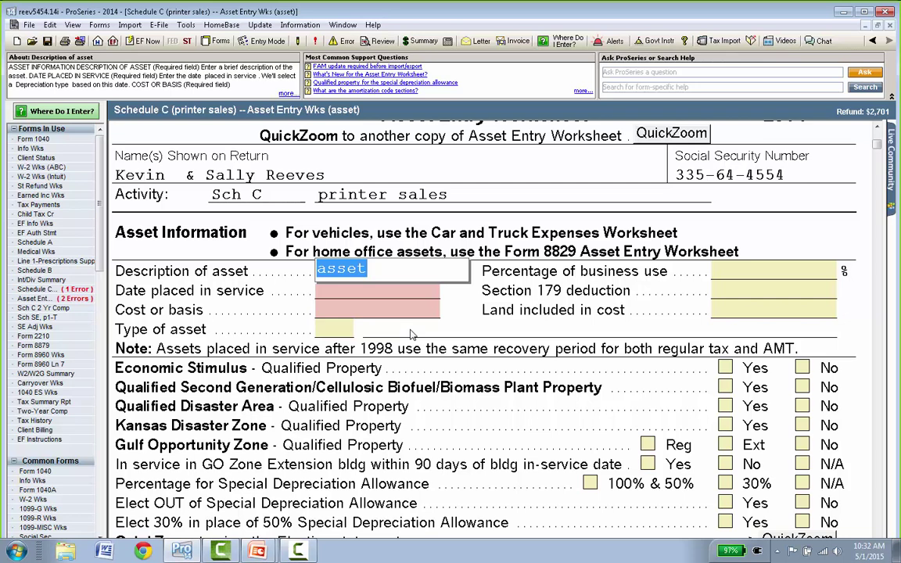
{"action": "left_click", "coordinate": [396, 292]}
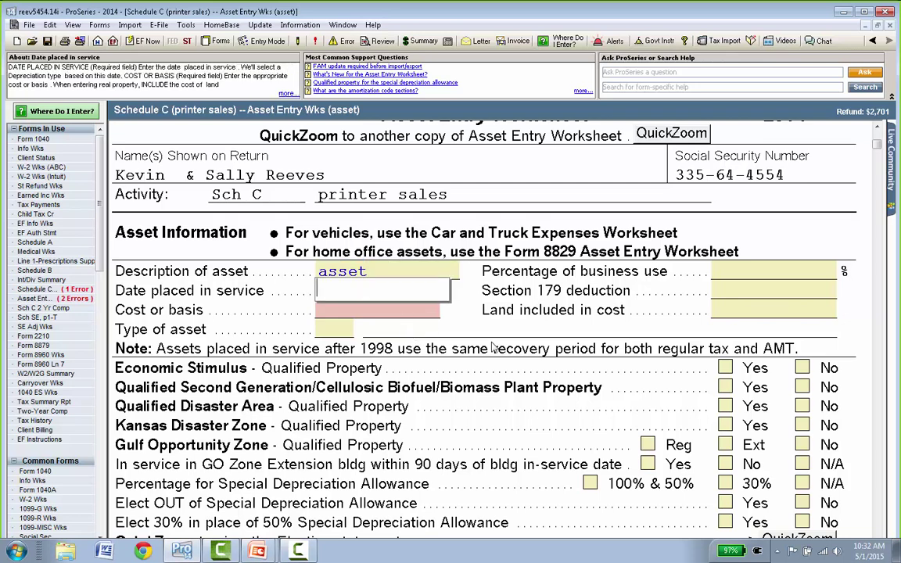
{"action": "type", "text": "01/01/2014"}
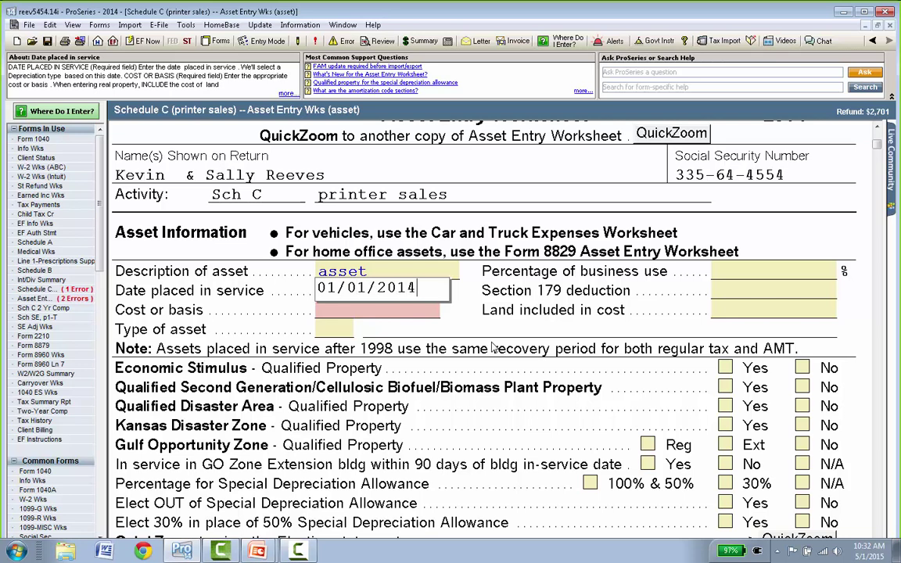
{"action": "key", "text": "Return"}
{"action": "type", "text": "10,000"}
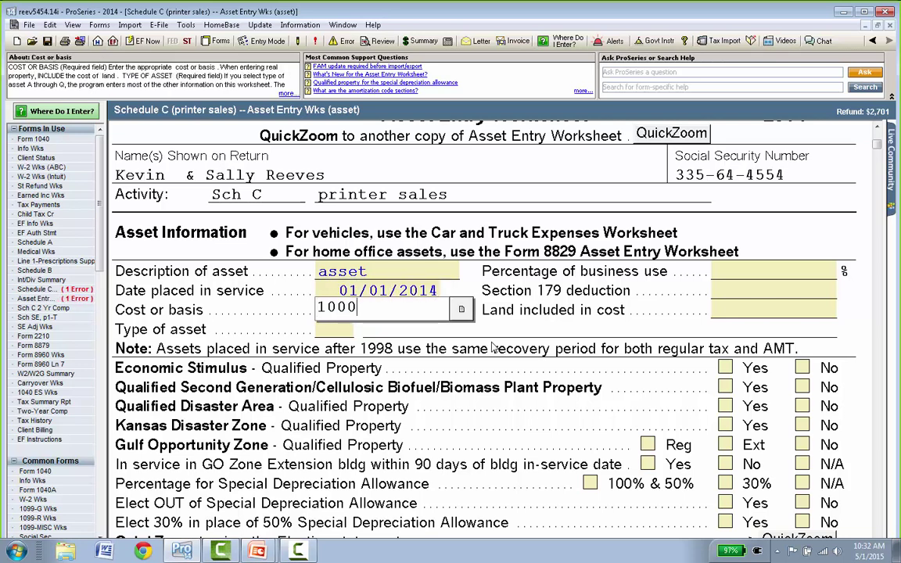
{"action": "key", "text": "Return"}
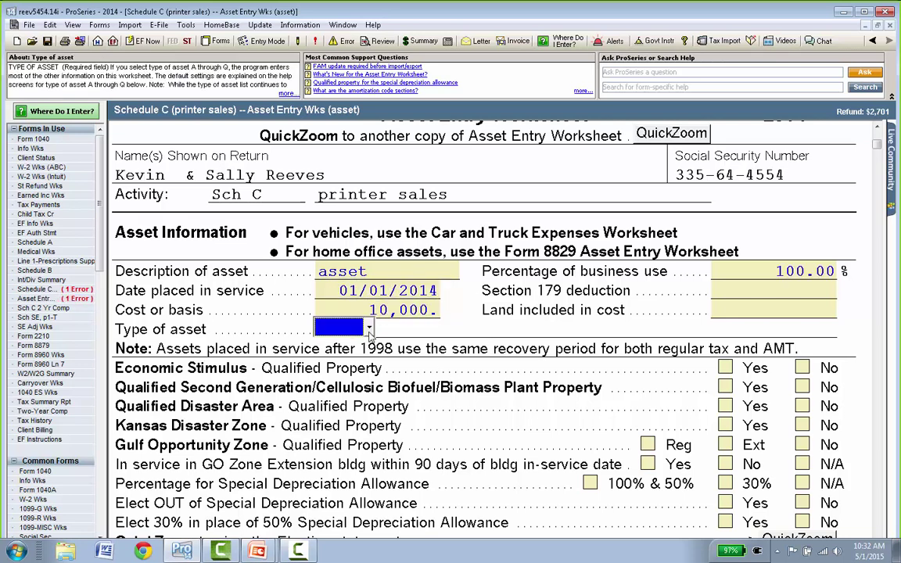
{"action": "left_click", "coordinate": [338, 328]}
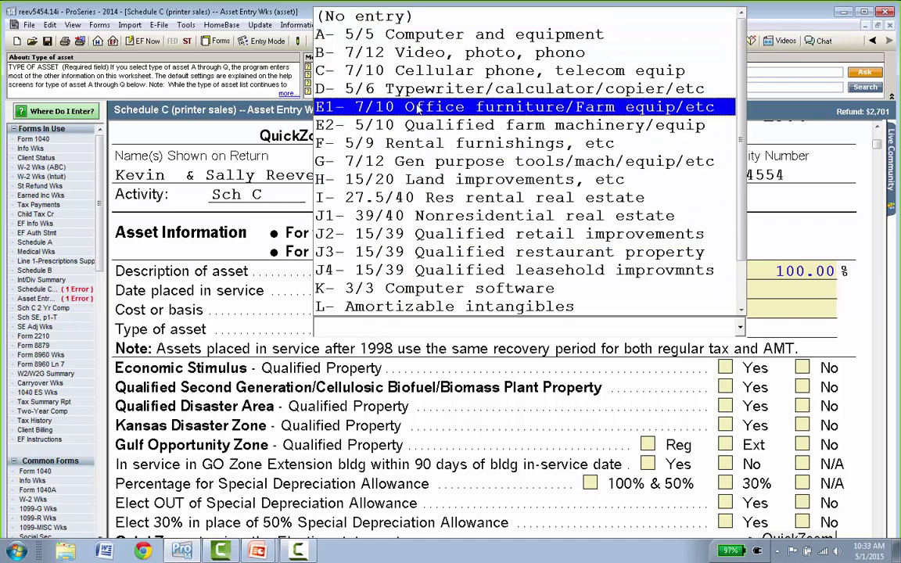
{"action": "left_click", "coordinate": [451, 36]}
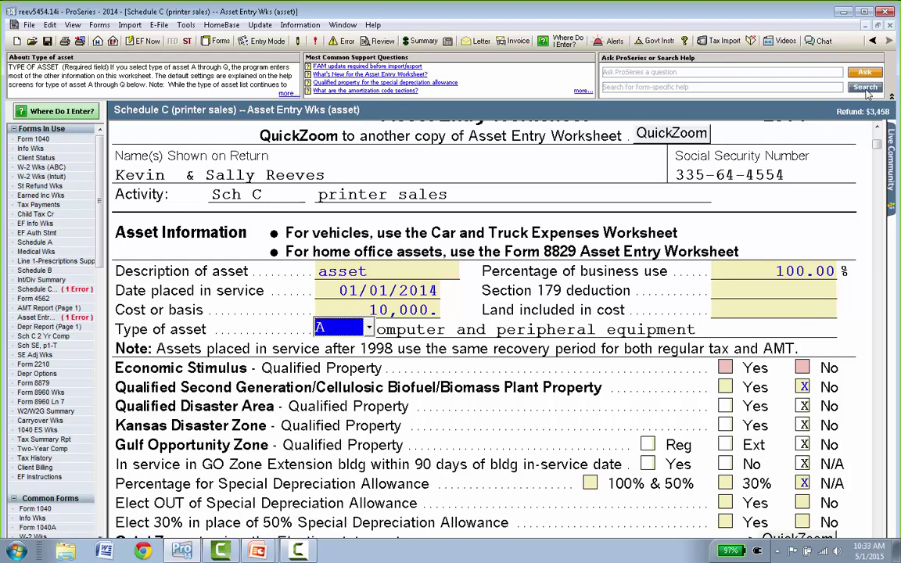
{"action": "left_click", "coordinate": [873, 39]}
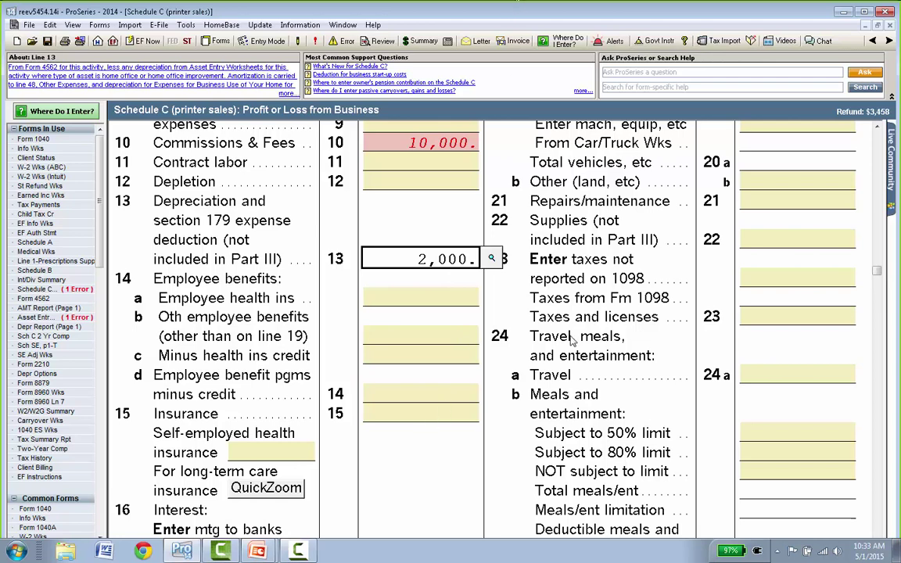
Step: Create a new Car and Truck Expenses Worksheet linked to Schedule C line 20a
{"action": "scroll", "coordinate": [649, 302], "scroll_direction": "up", "scroll_amount": 2}
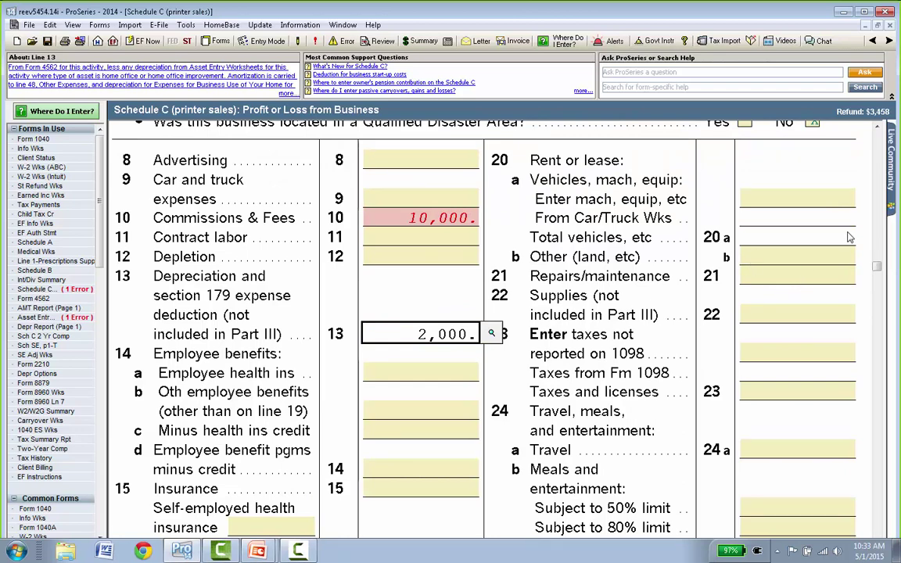
{"action": "left_click", "coordinate": [791, 200]}
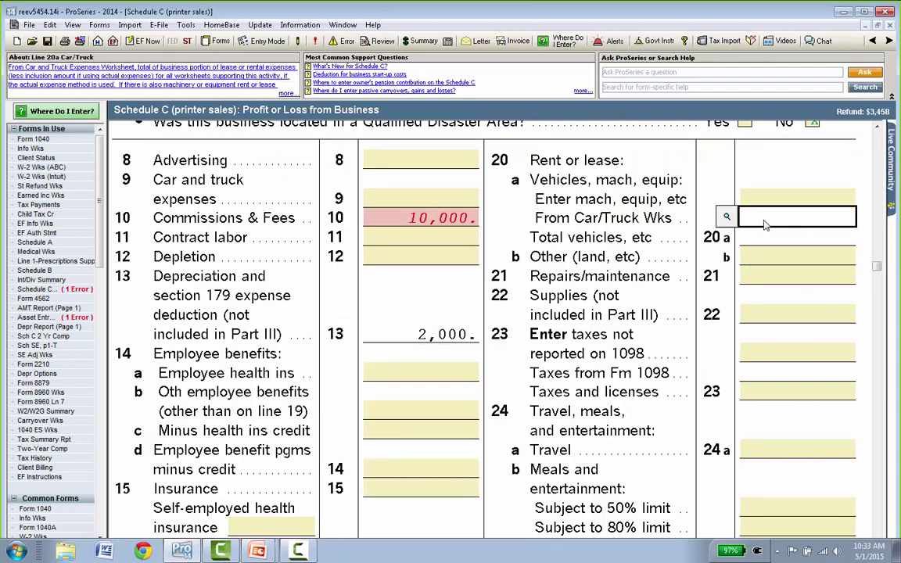
{"action": "left_click", "coordinate": [725, 217]}
{"action": "left_click", "coordinate": [726, 218]}
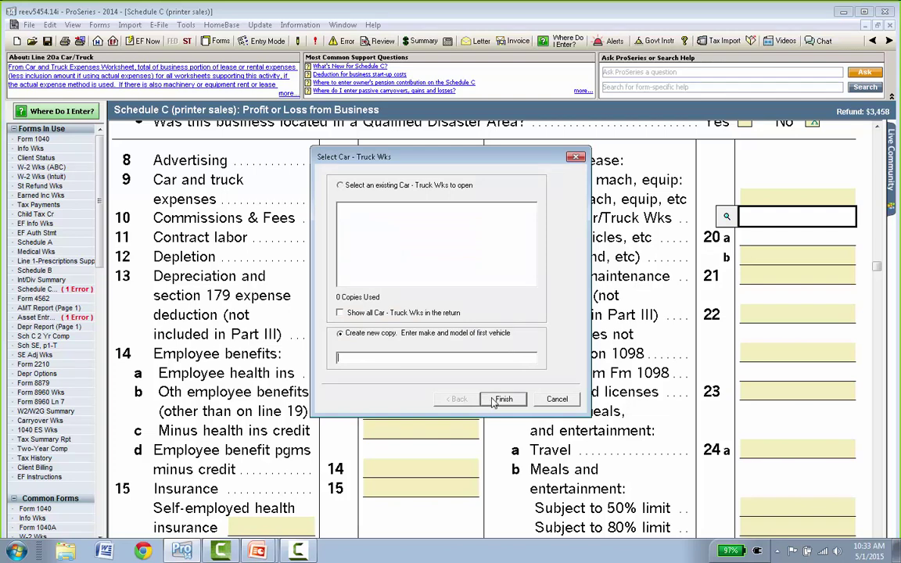
{"action": "key", "text": "Return"}
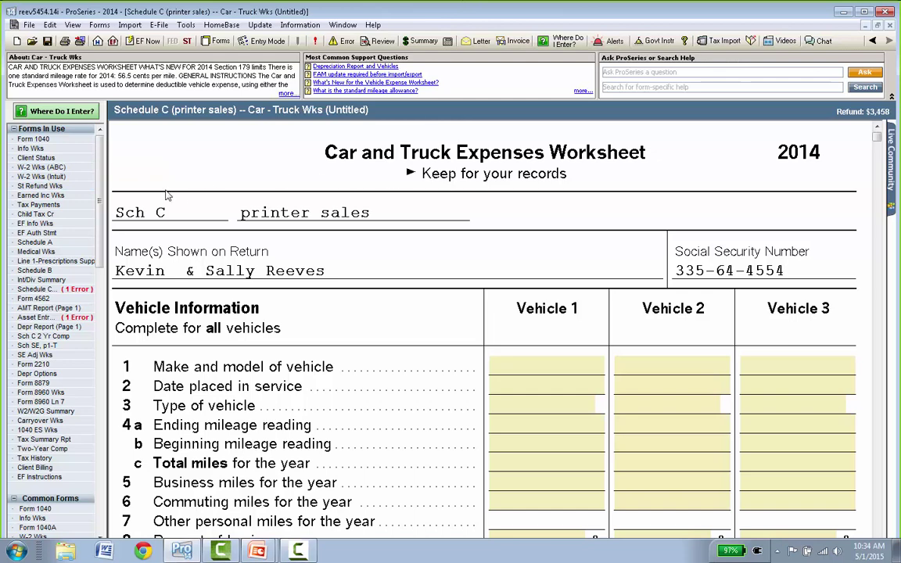
Step: Start removing the Intuit W-2 Worksheet from Forms In Use, then answer No to keep it
{"action": "right_click", "coordinate": [41, 178]}
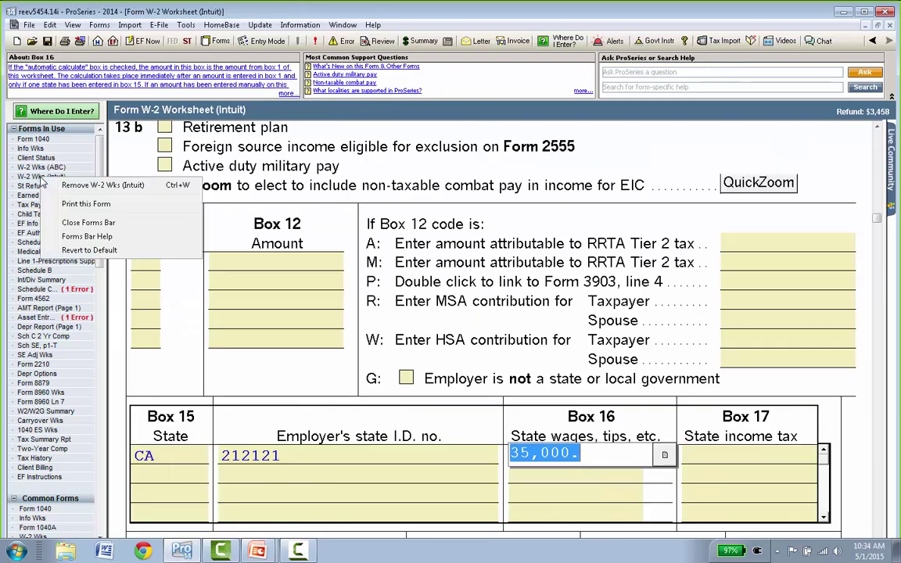
{"action": "left_click", "coordinate": [135, 188]}
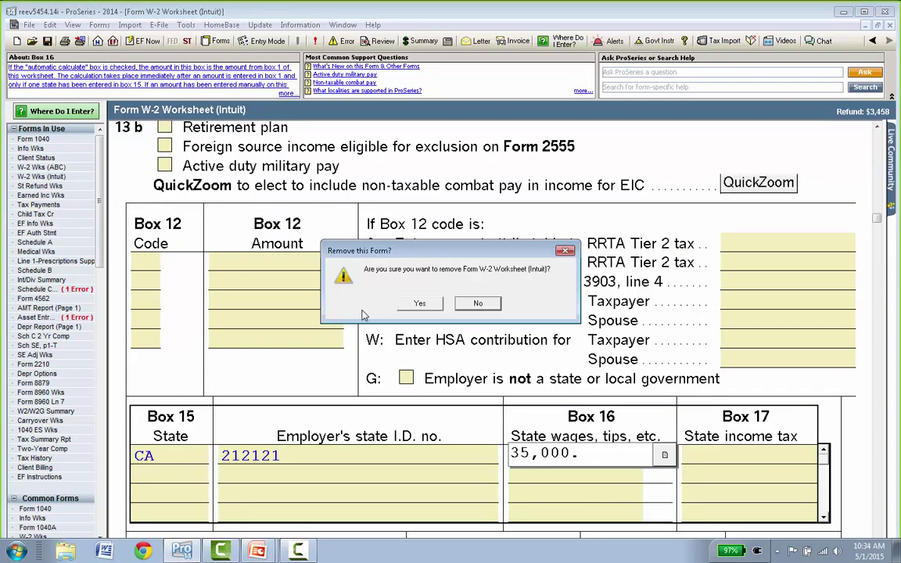
{"action": "left_click", "coordinate": [468, 299]}
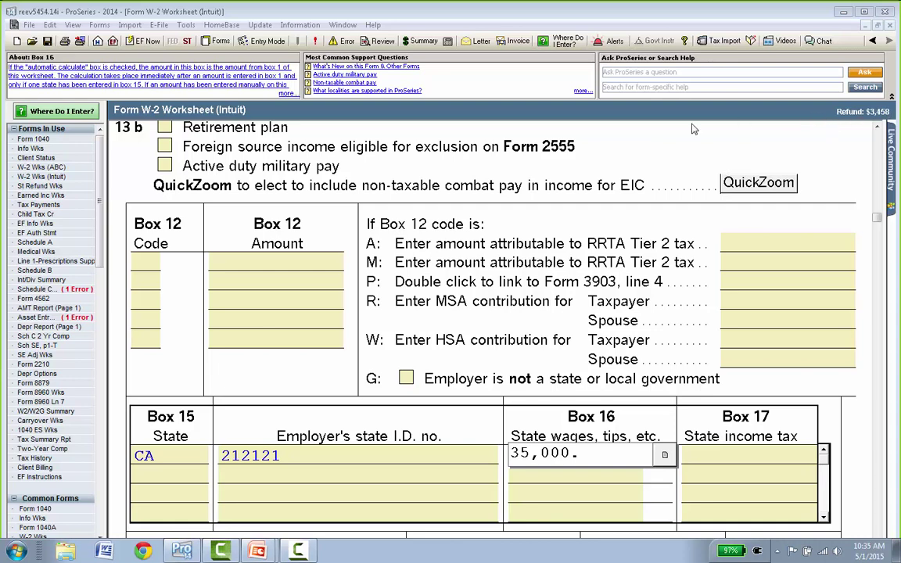
{"action": "left_click", "coordinate": [426, 43]}
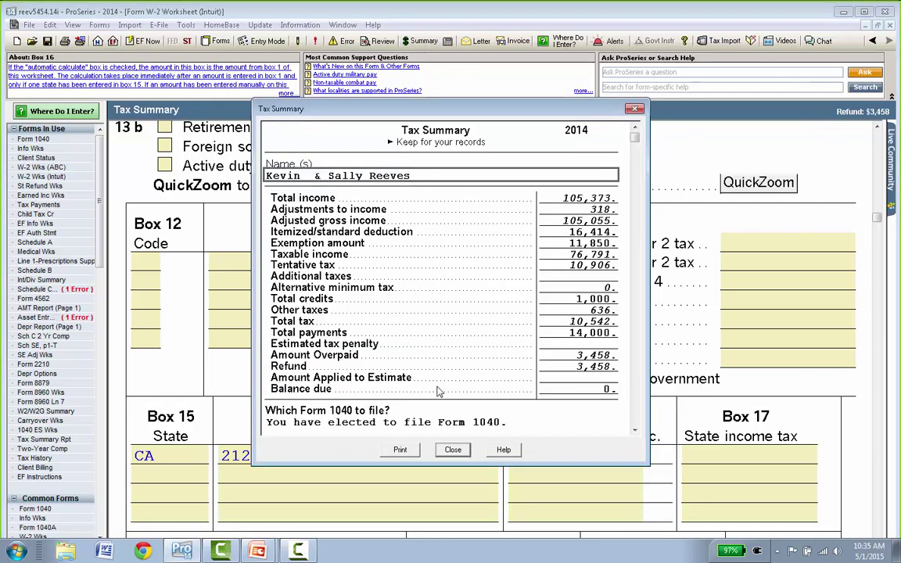
{"action": "left_click", "coordinate": [453, 450]}
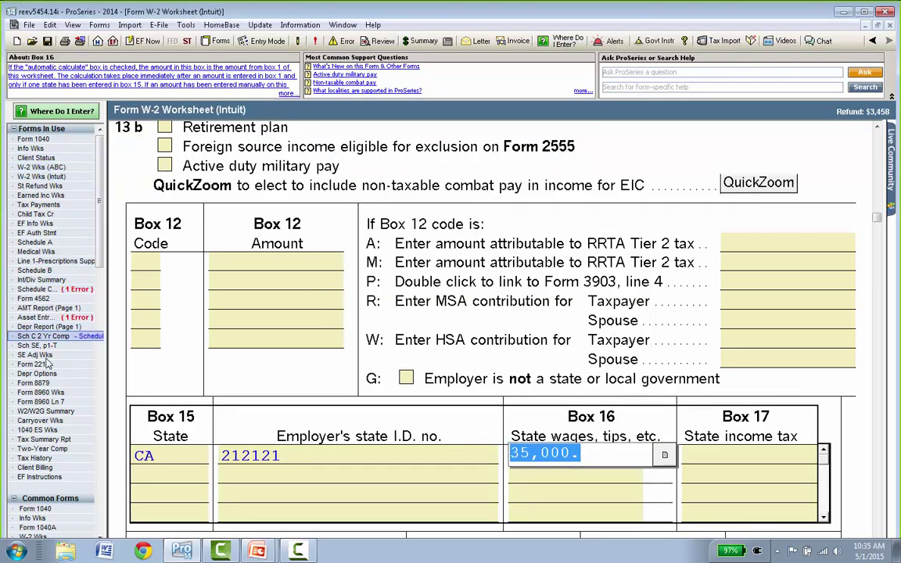
Step: Scroll through the Two-Year Comparison, then switch to the Tax History Report
{"action": "left_click", "coordinate": [43, 449]}
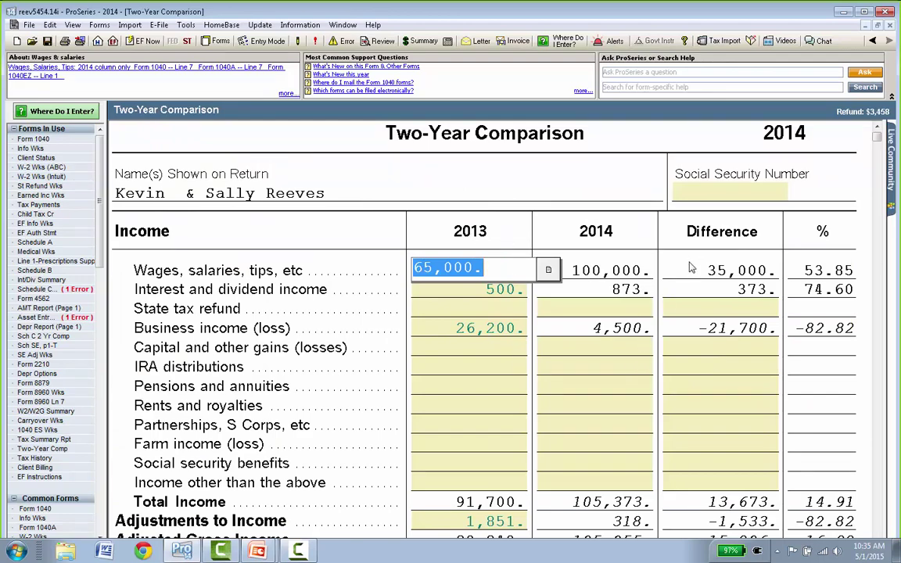
{"action": "scroll", "coordinate": [656, 237], "scroll_direction": "down", "scroll_amount": 10}
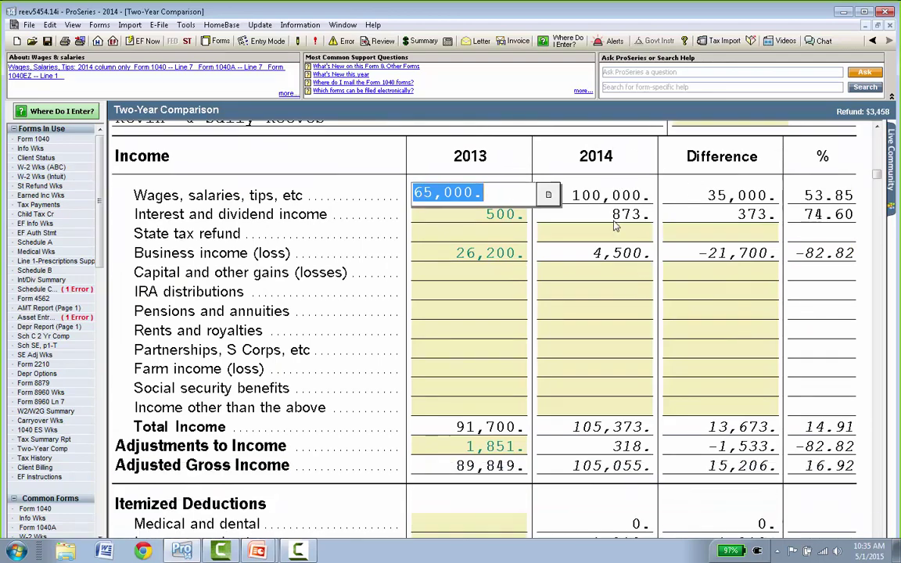
{"action": "scroll", "coordinate": [624, 231], "scroll_direction": "down", "scroll_amount": 6}
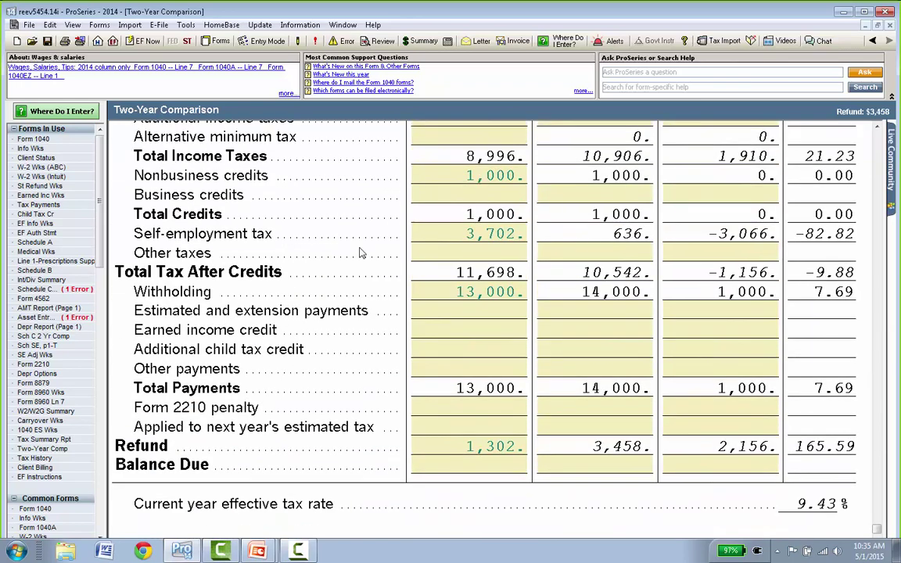
{"action": "left_click", "coordinate": [35, 459]}
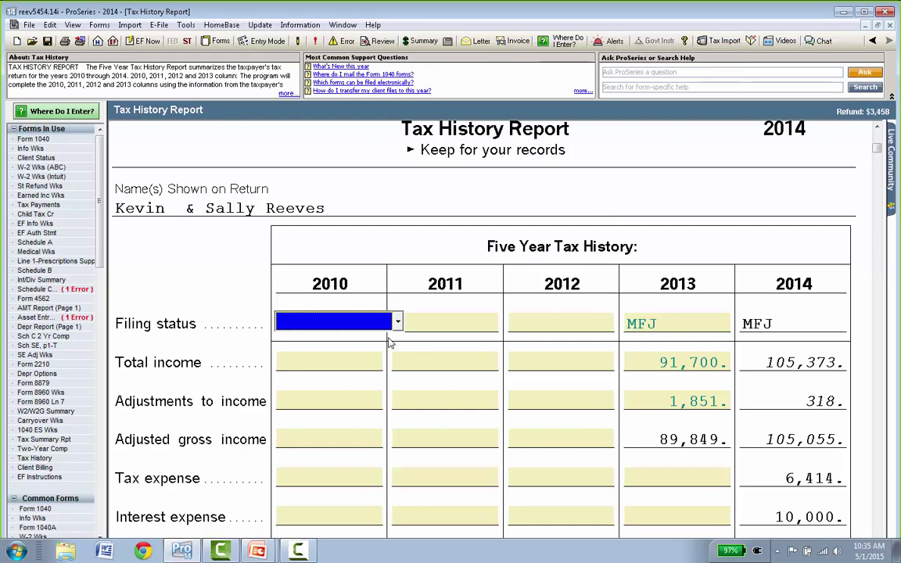
Step: Leave the Tax History Report's 2010 filing status entry and open the Federal Information Worksheet
{"action": "left_click", "coordinate": [329, 146]}
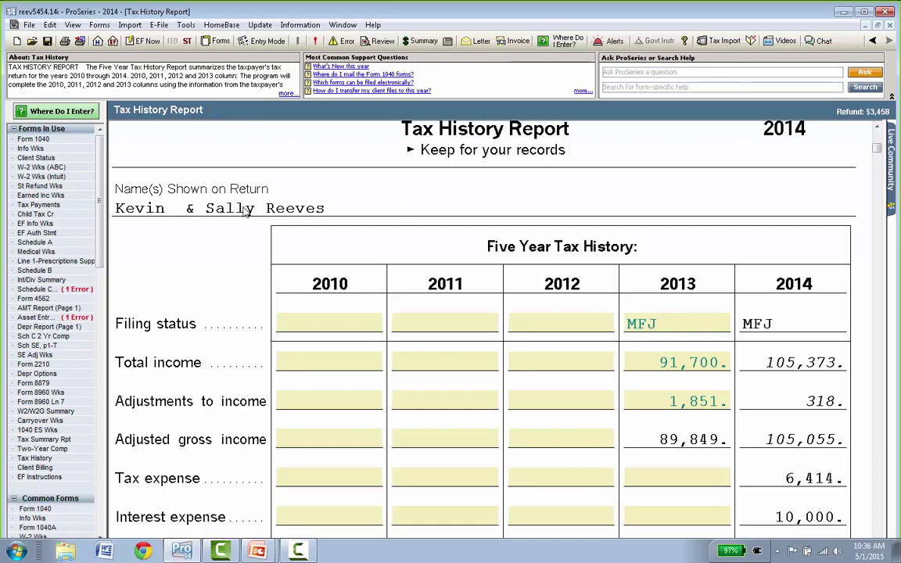
{"action": "left_click", "coordinate": [35, 149]}
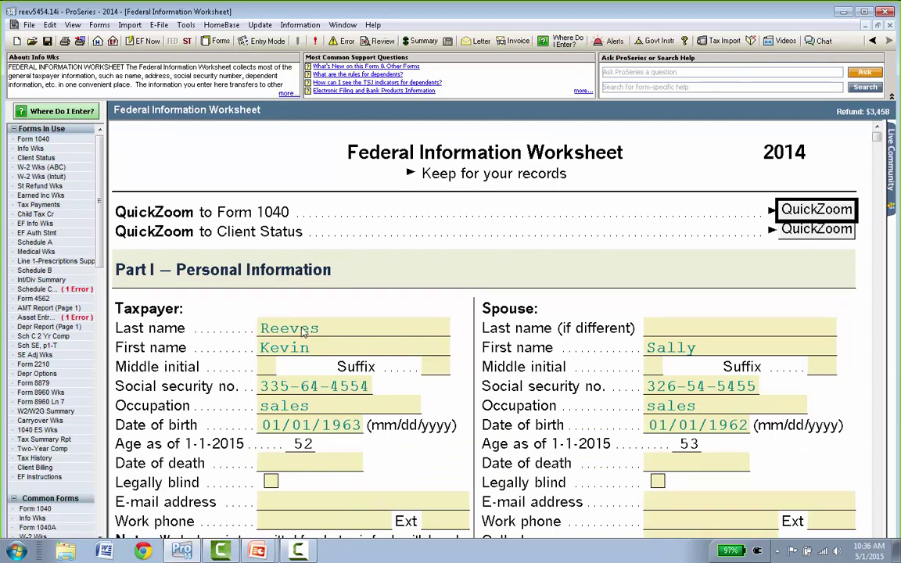
Step: Delete the taxpayer's social security number on the Federal Information Worksheet, then open the ABC W-2 Worksheet
{"action": "left_click", "coordinate": [310, 395]}
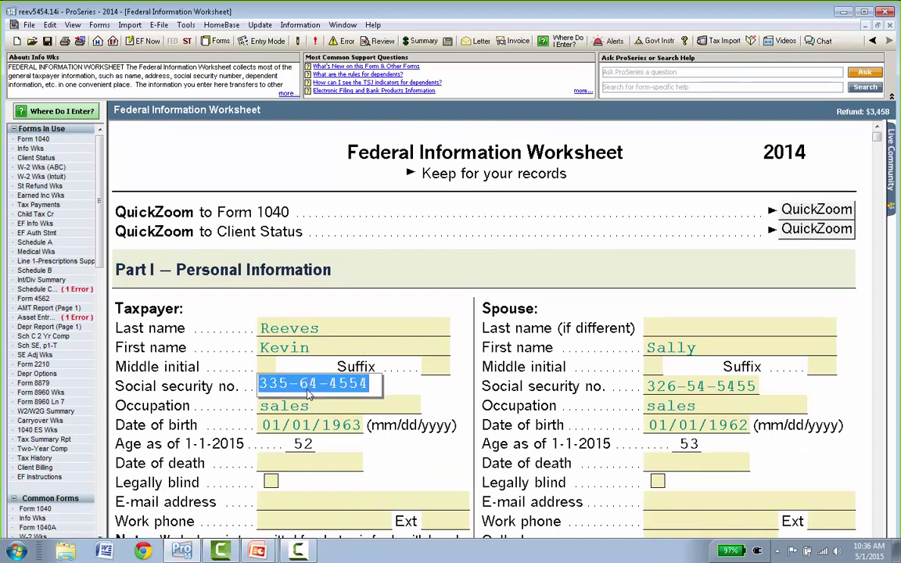
{"action": "key", "text": "Delete"}
{"action": "key", "text": "Tab"}
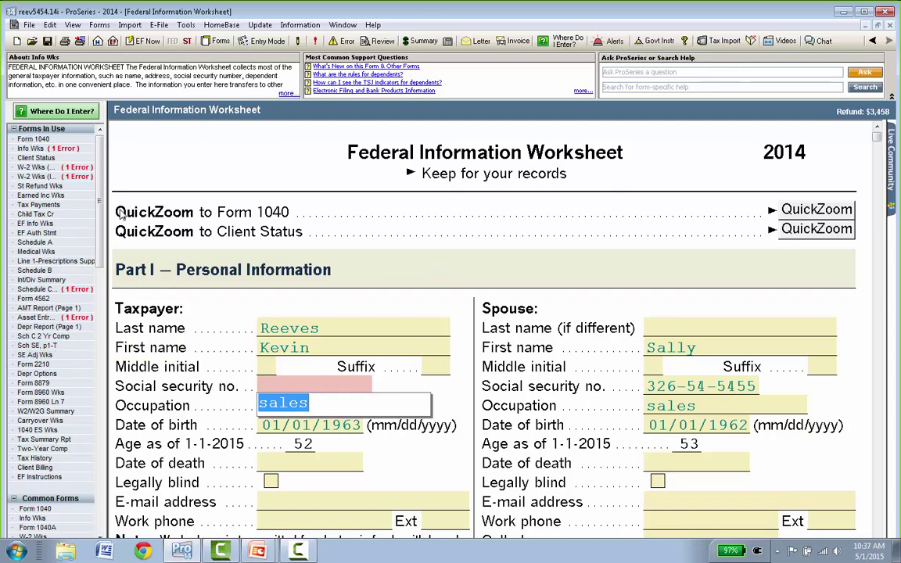
{"action": "left_click", "coordinate": [71, 169]}
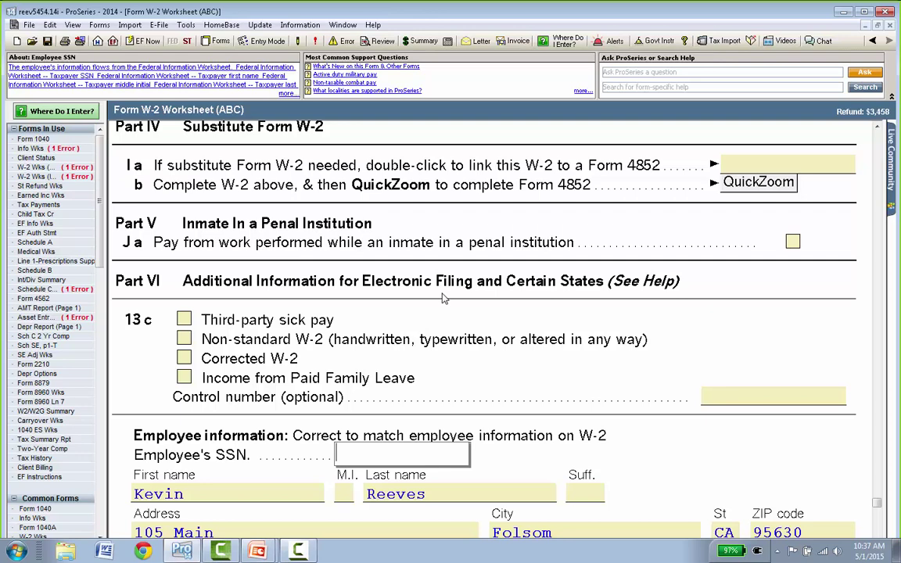
Step: Enter the employee's SSN on the ABC W-2, clear it after the mismatch alert, then open Schedule C (printer sales)
{"action": "key", "text": "Return"}
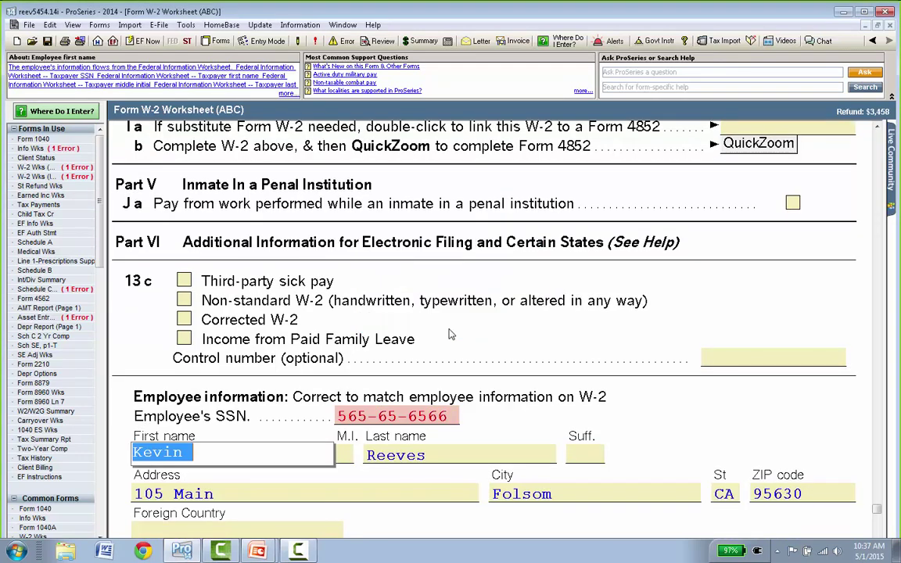
{"action": "left_click", "coordinate": [453, 322]}
{"action": "left_click", "coordinate": [408, 414]}
{"action": "key", "text": "Delete"}
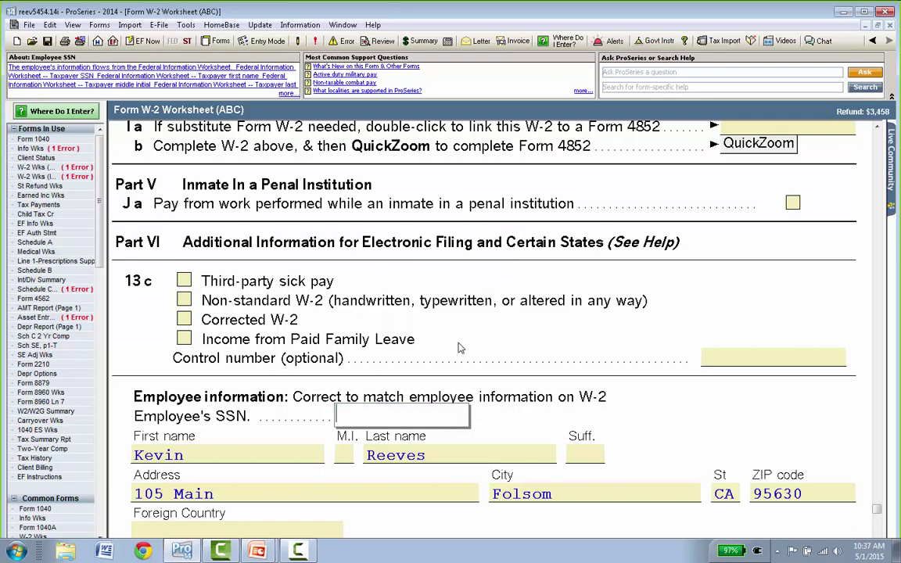
{"action": "left_click", "coordinate": [31, 176]}
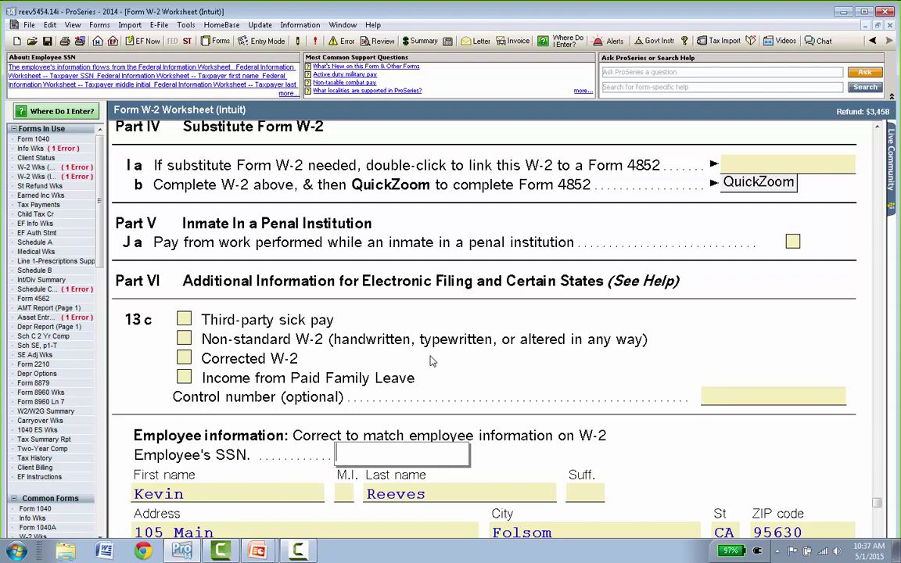
{"action": "left_click", "coordinate": [73, 290]}
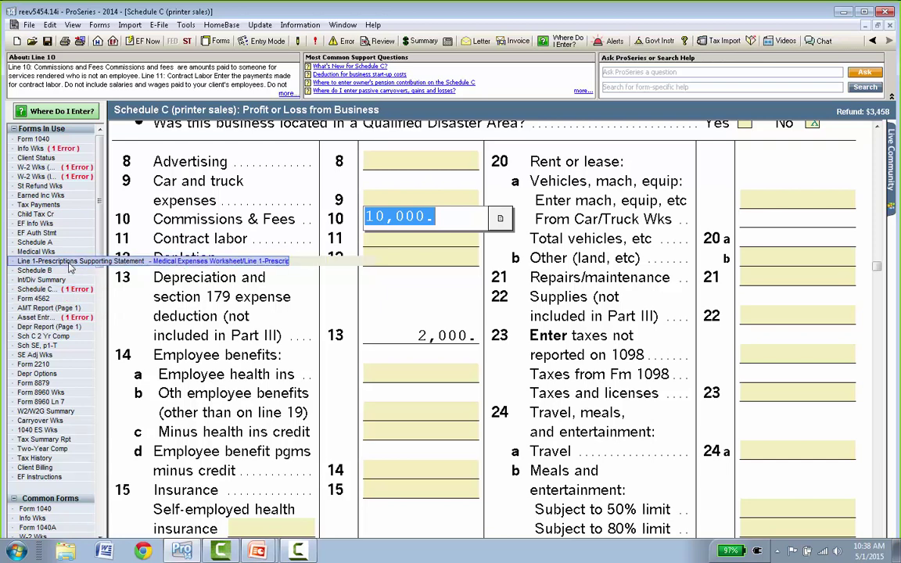
Step: Run a final review, dismiss the missing client information list, and go to the first error
{"action": "left_click", "coordinate": [382, 42]}
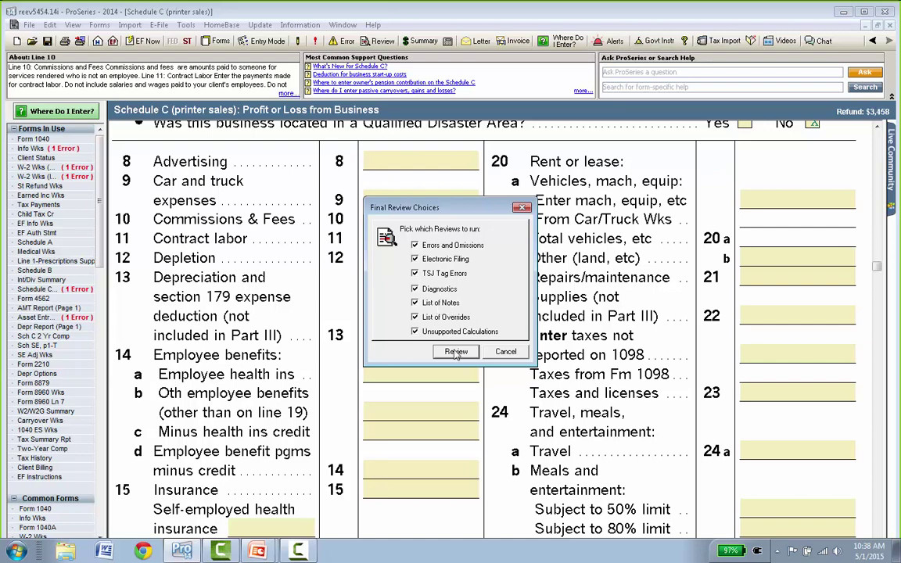
{"action": "left_click", "coordinate": [456, 352]}
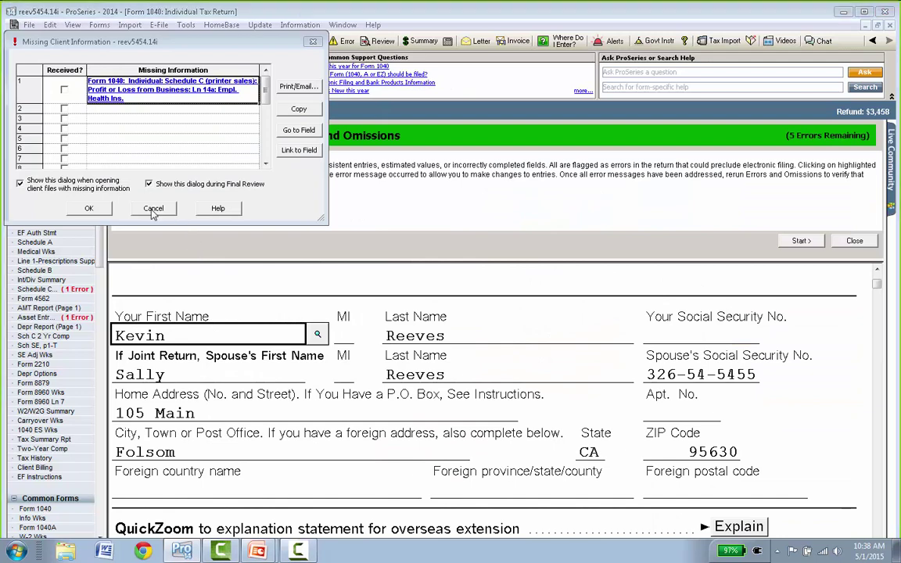
{"action": "left_click", "coordinate": [153, 209]}
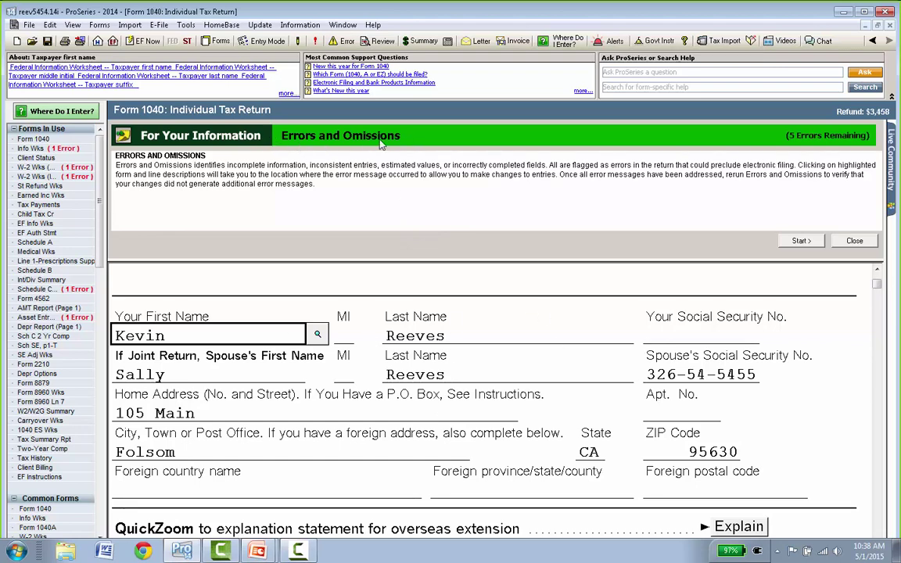
{"action": "left_click", "coordinate": [800, 241]}
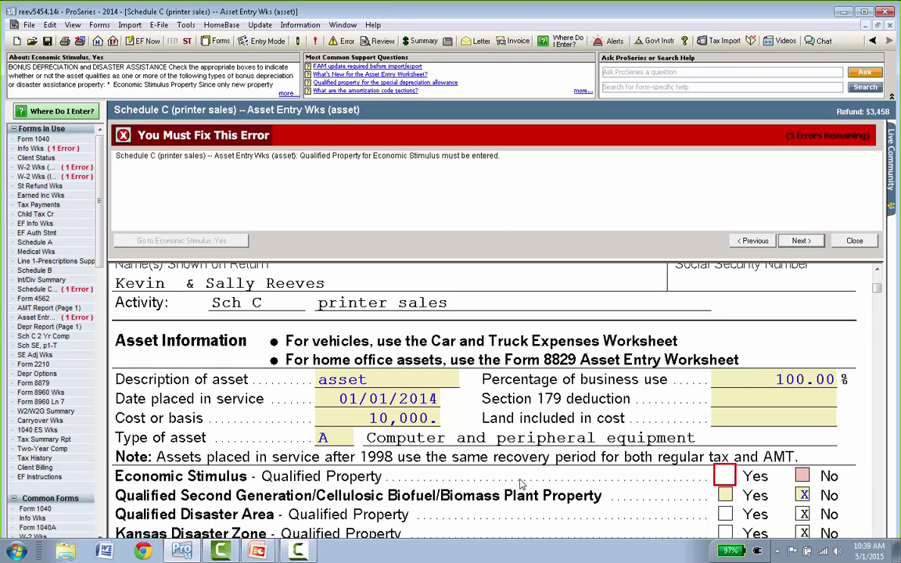
Step: Answer No to the asset's Economic Stimulus question, enter the taxpayer's SSN, and close the error panel
{"action": "left_click", "coordinate": [803, 476]}
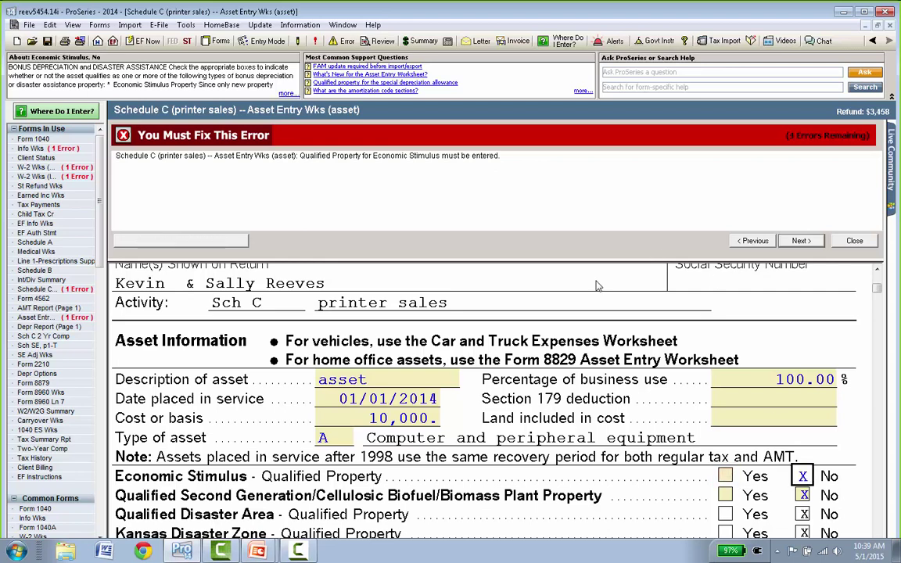
{"action": "left_click", "coordinate": [802, 241]}
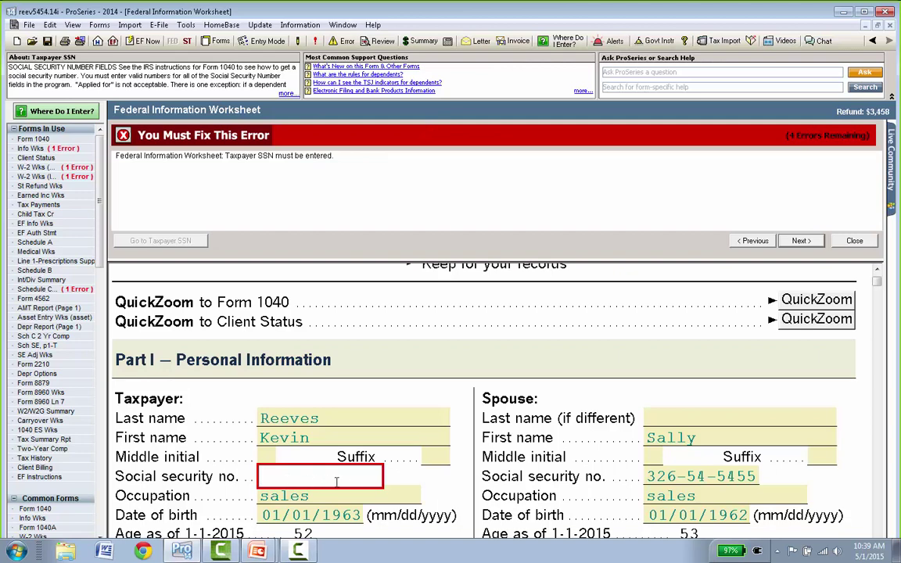
{"action": "key", "text": "Tab"}
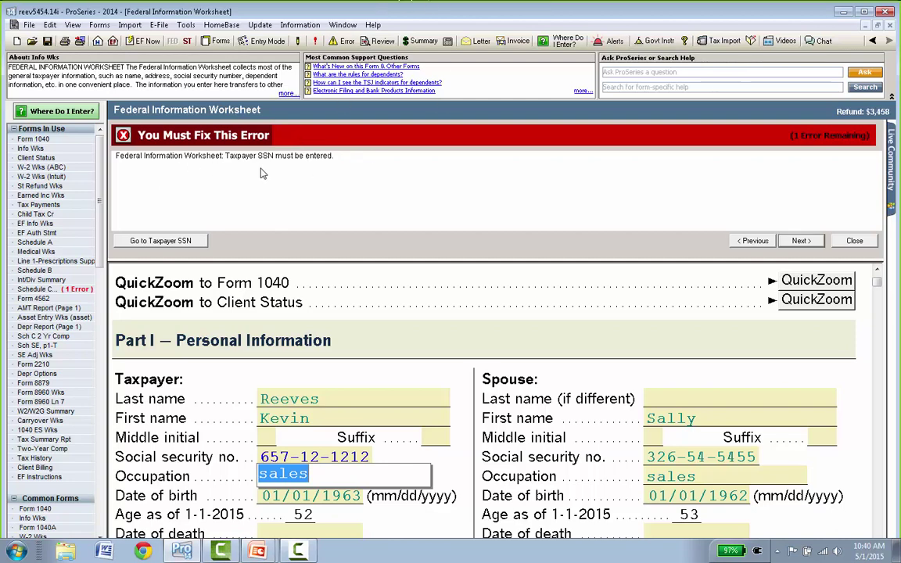
{"action": "left_click", "coordinate": [855, 240]}
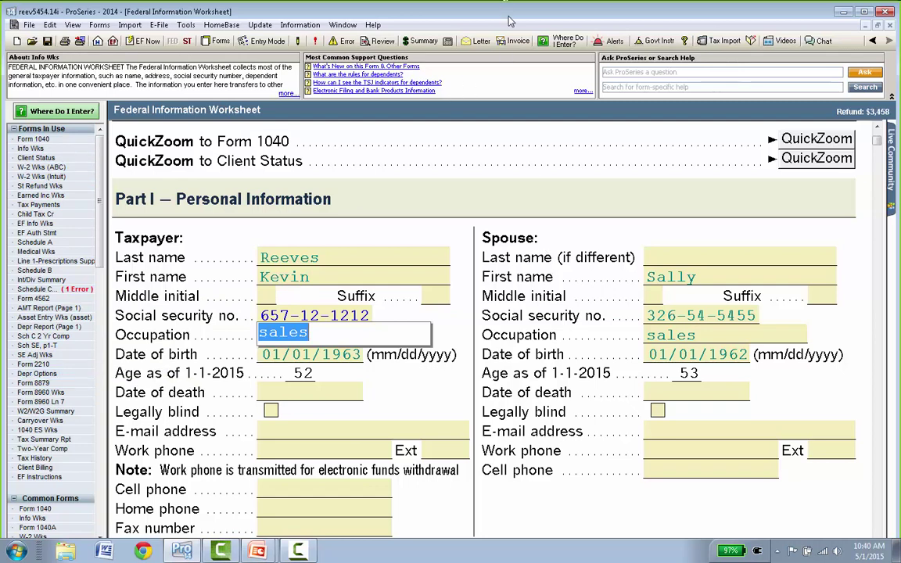
{"action": "left_click", "coordinate": [465, 201]}
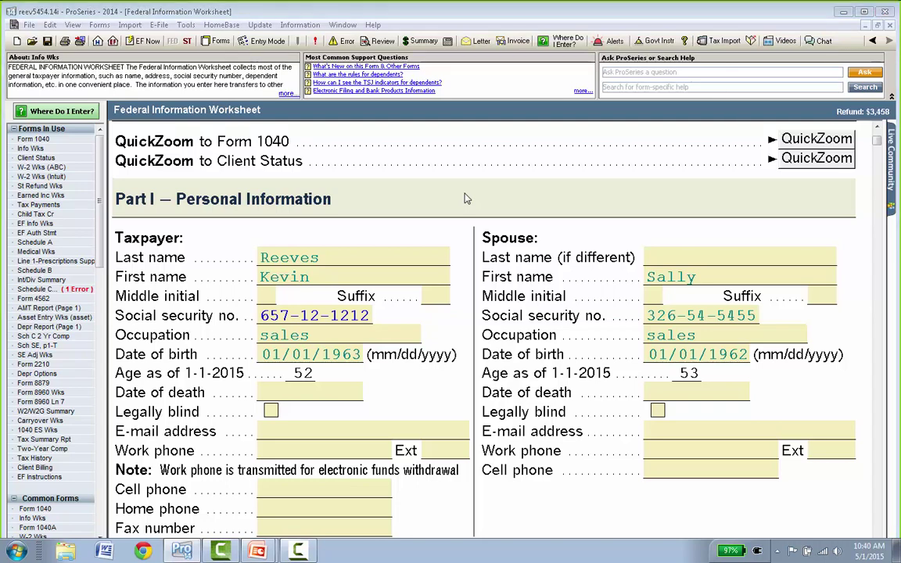
{"action": "key", "text": "ctrl+p"}
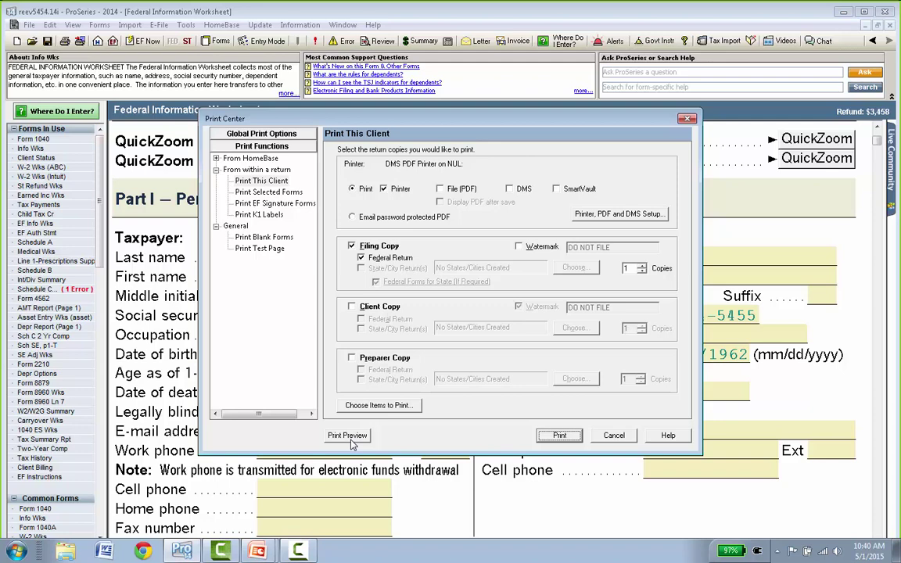
{"action": "left_click", "coordinate": [614, 436]}
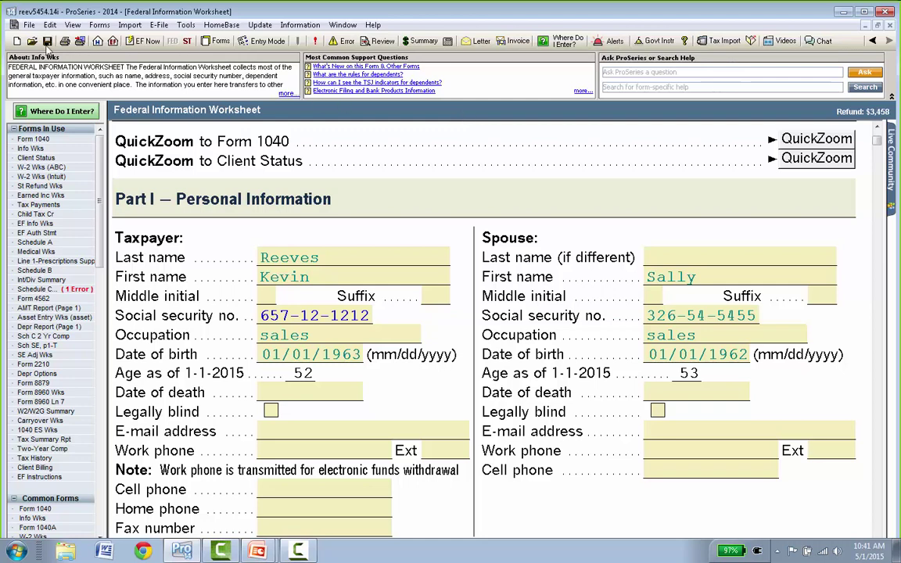
{"action": "left_click", "coordinate": [29, 25]}
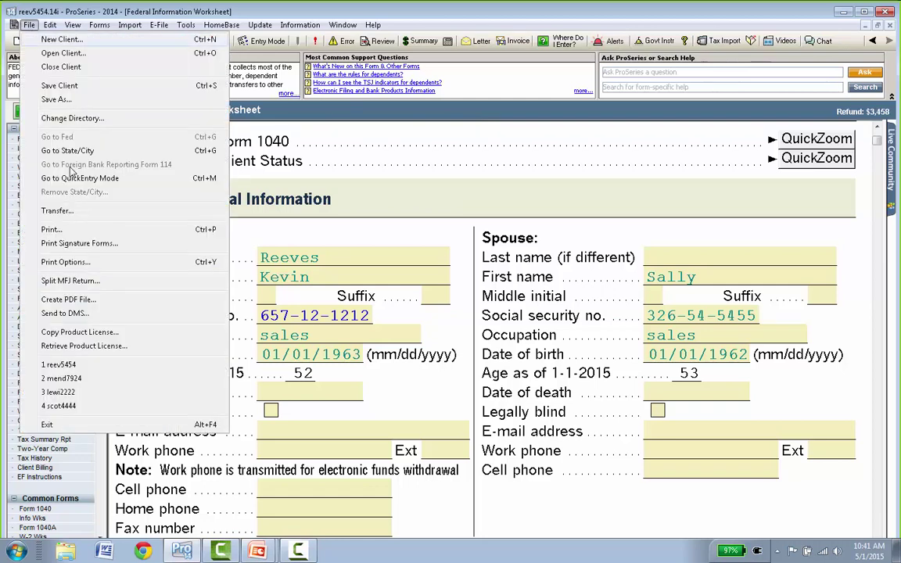
{"action": "left_click", "coordinate": [78, 266]}
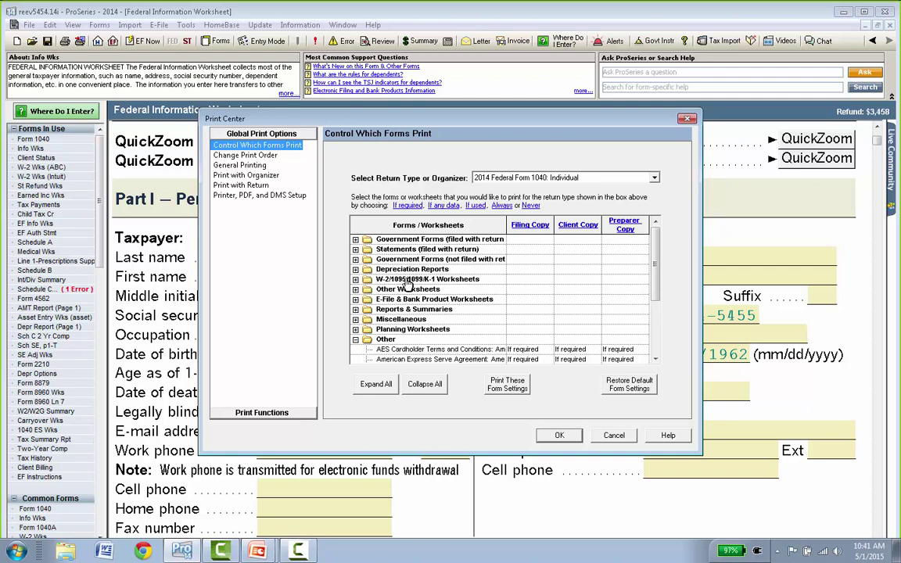
{"action": "left_click", "coordinate": [355, 279]}
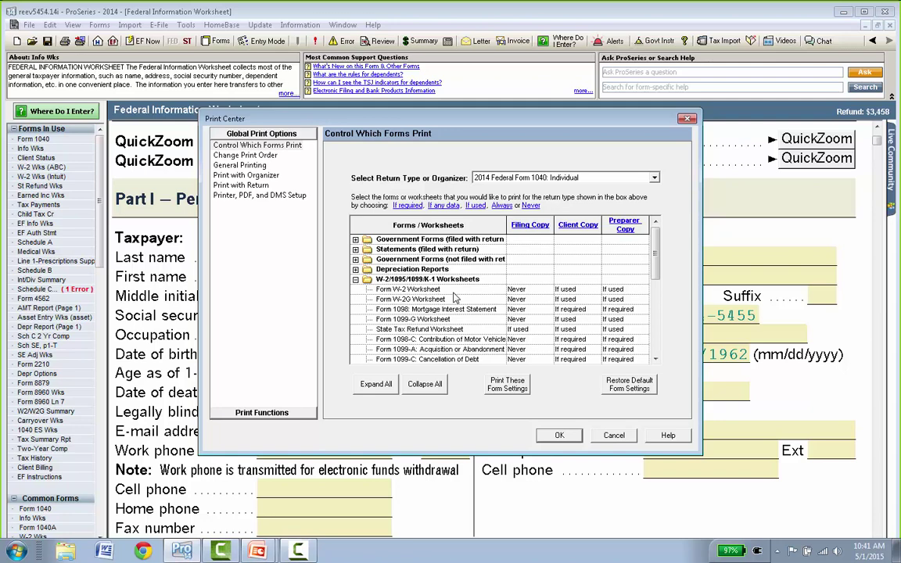
{"action": "left_click", "coordinate": [573, 290]}
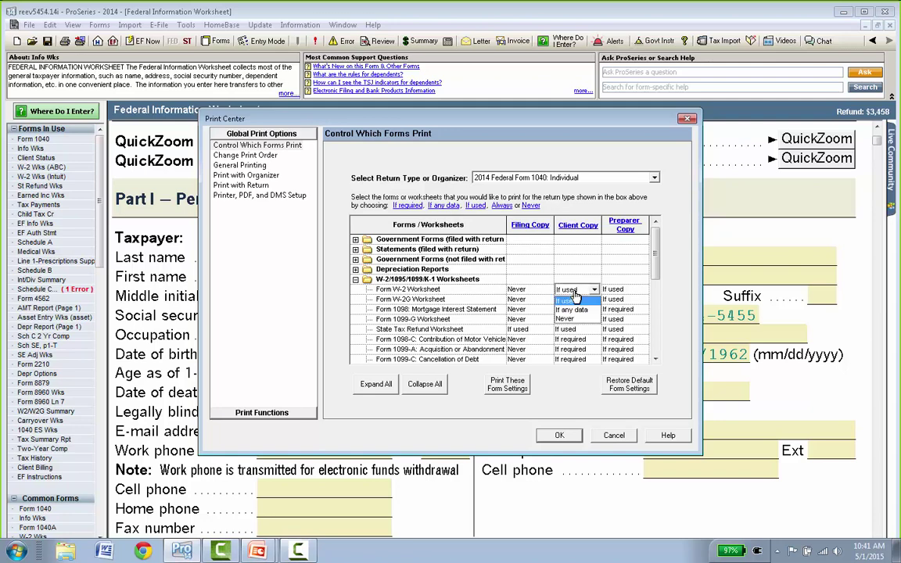
{"action": "left_click", "coordinate": [567, 333]}
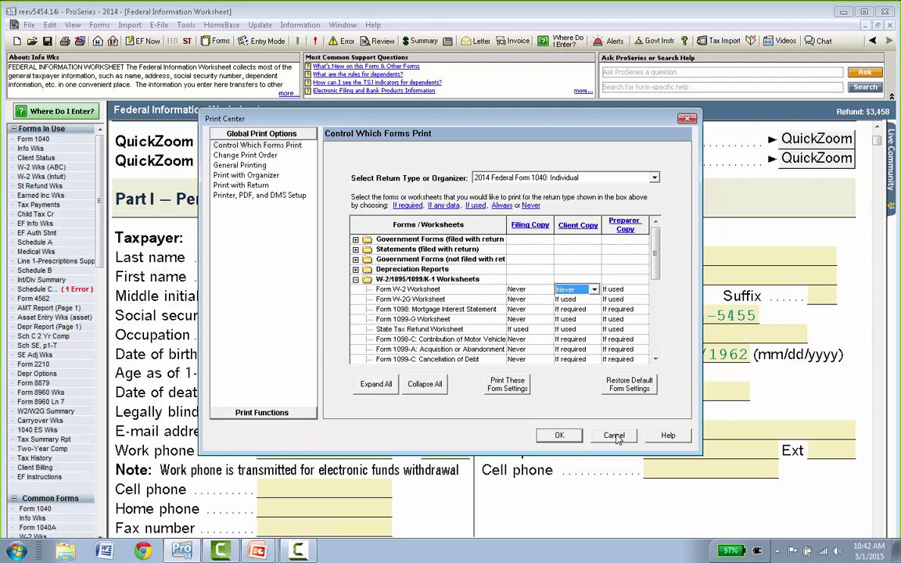
{"action": "left_click", "coordinate": [559, 435]}
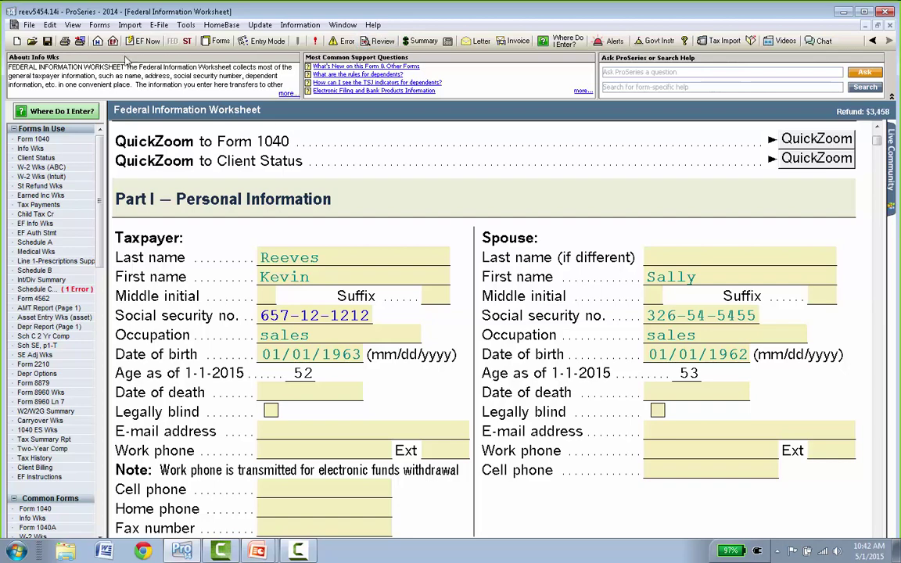
Step: Close the current return without saving and start a new 2014 US Form 1040 client file
{"action": "left_click", "coordinate": [97, 45]}
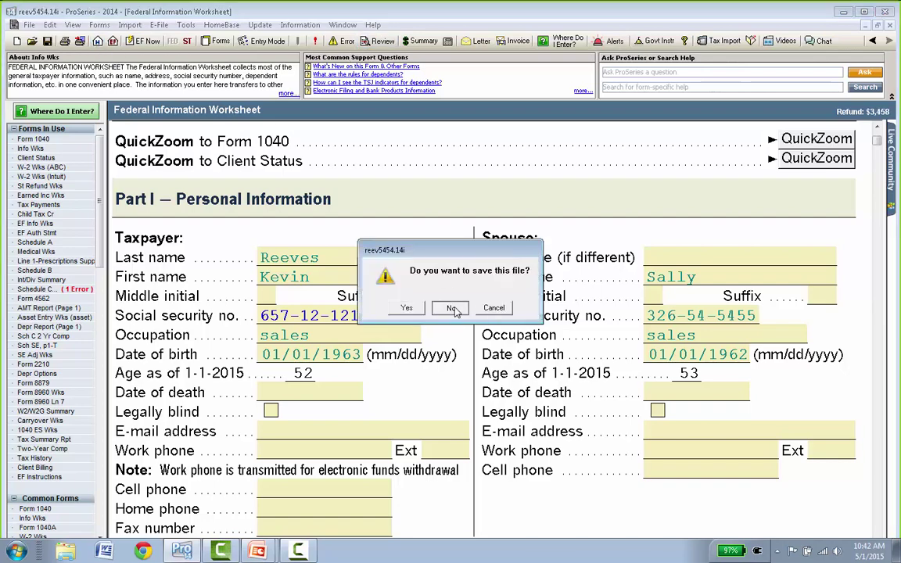
{"action": "left_click", "coordinate": [449, 306]}
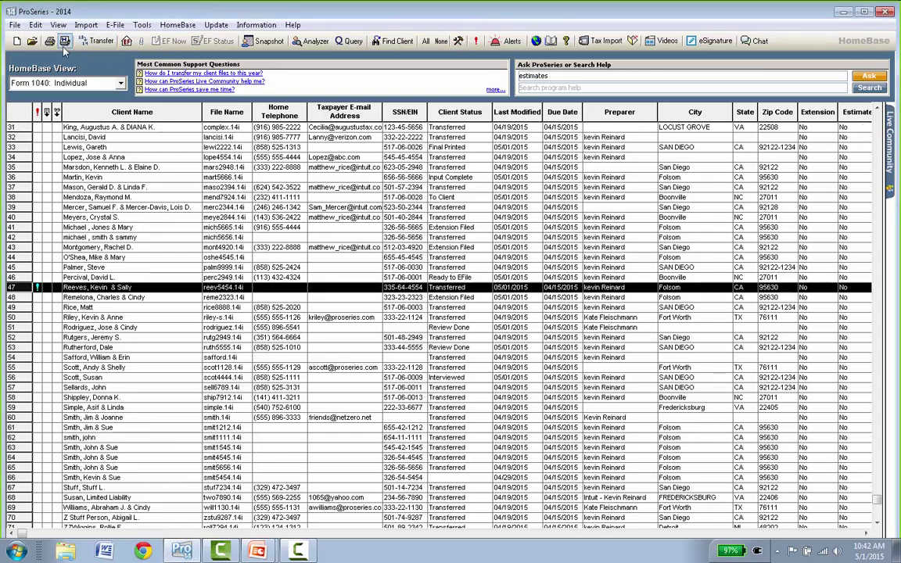
{"action": "left_click", "coordinate": [16, 41]}
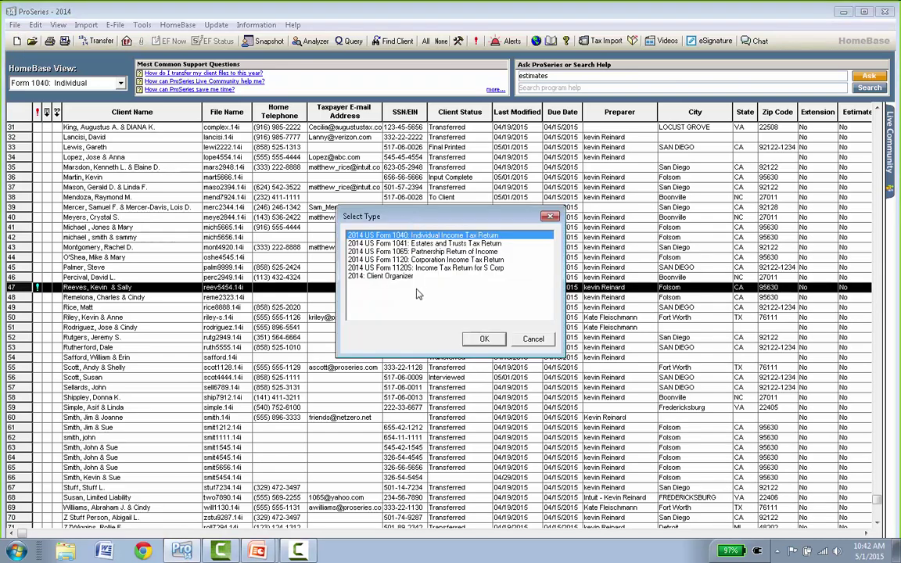
{"action": "double_click", "coordinate": [425, 236]}
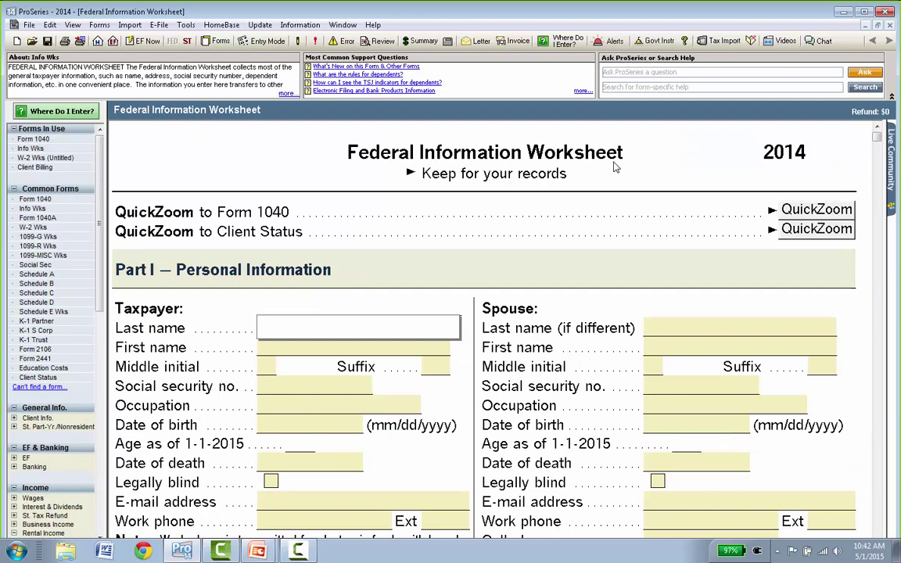
Step: Enter the taxpayer's last and first name, SSN, occupation 'sales' and birth date 01/01/1967
{"action": "key", "text": "Tab"}
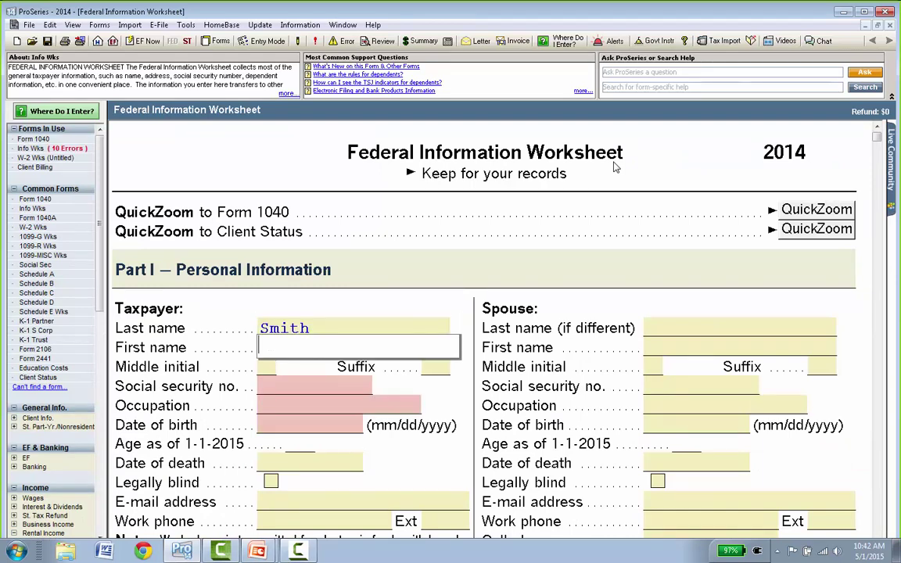
{"action": "key", "text": "Tab"}
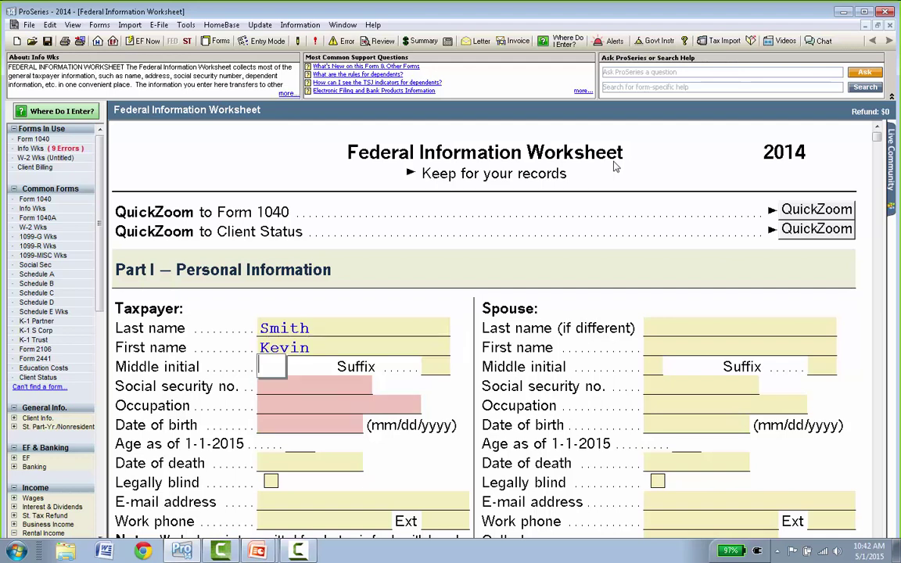
{"action": "key", "text": "Tab"}
{"action": "key", "text": "Tab"}
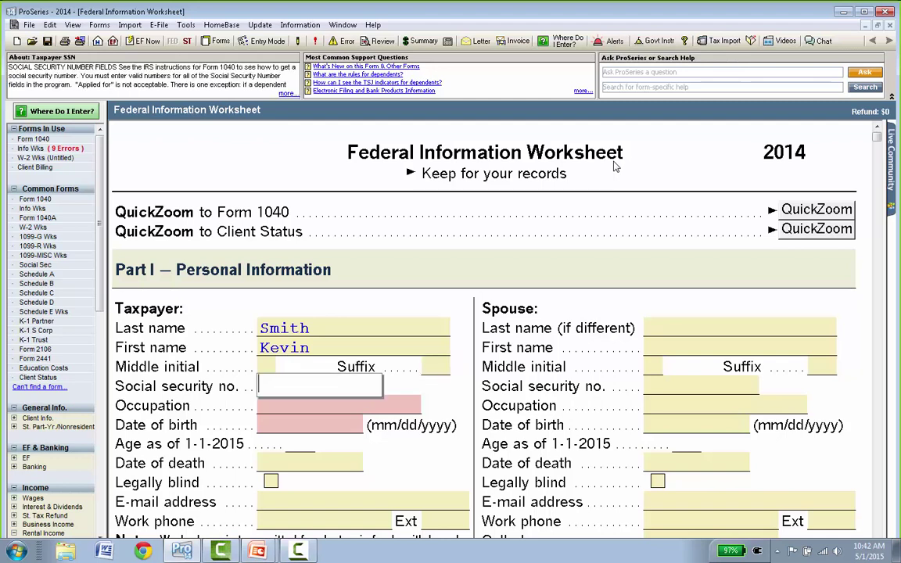
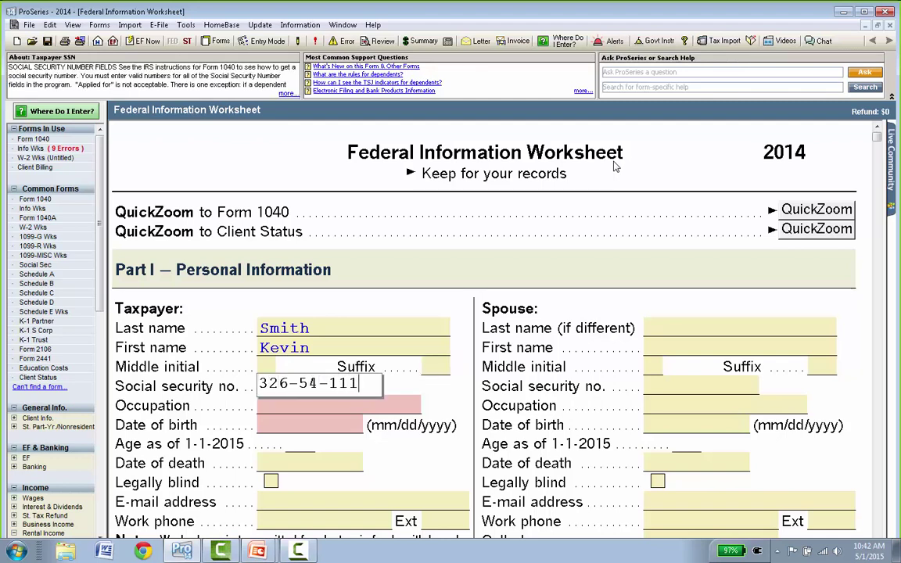
{"action": "key", "text": "Tab"}
{"action": "type", "text": "sales"}
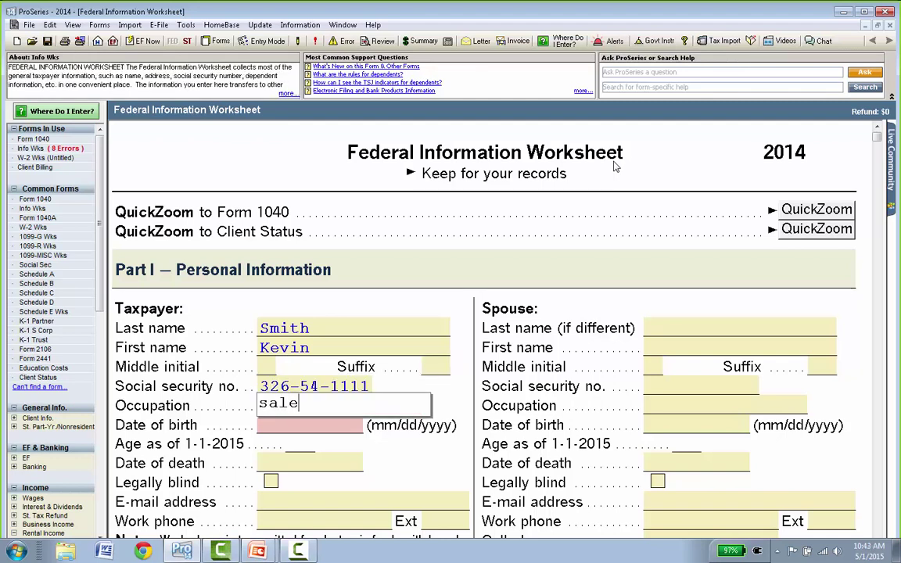
{"action": "key", "text": "Tab"}
{"action": "type", "text": "01011967"}
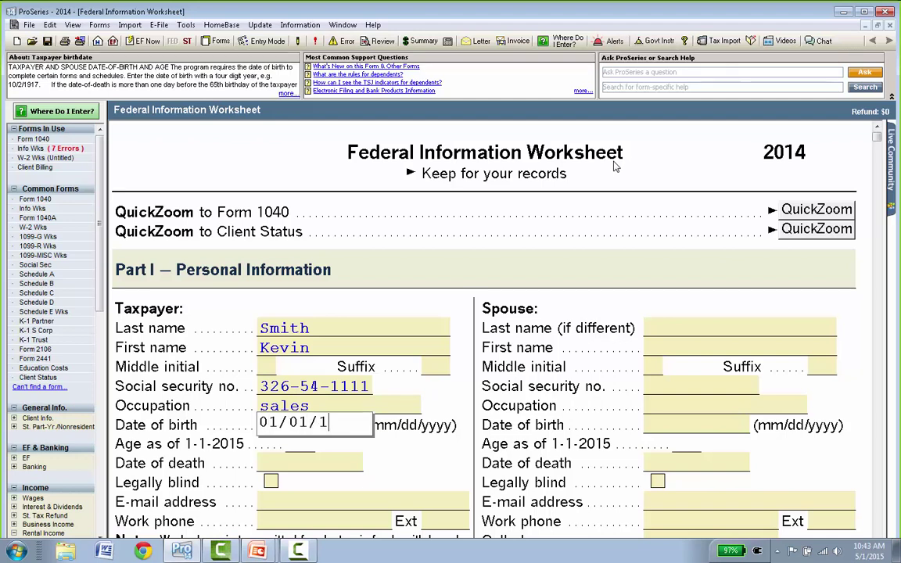
{"action": "key", "text": "Tab"}
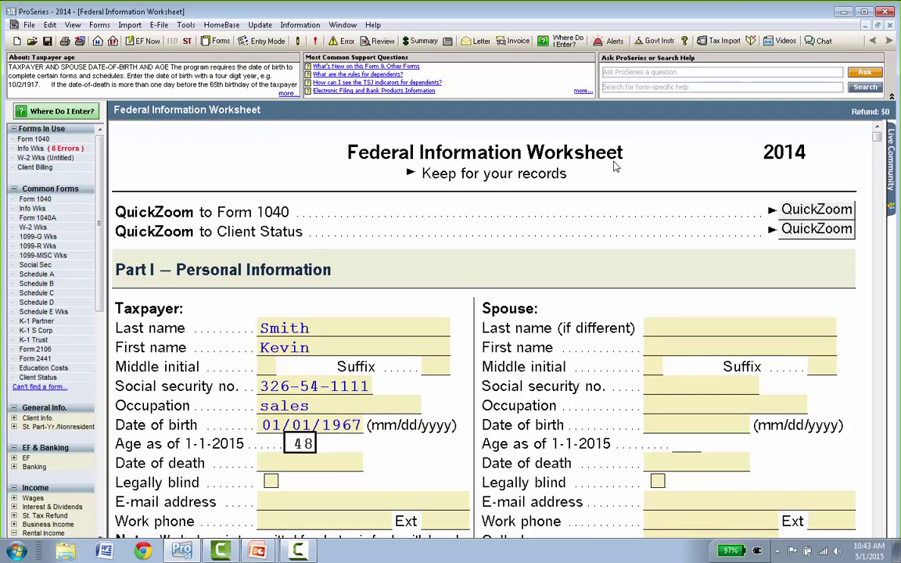
{"action": "key", "text": "Tab"}
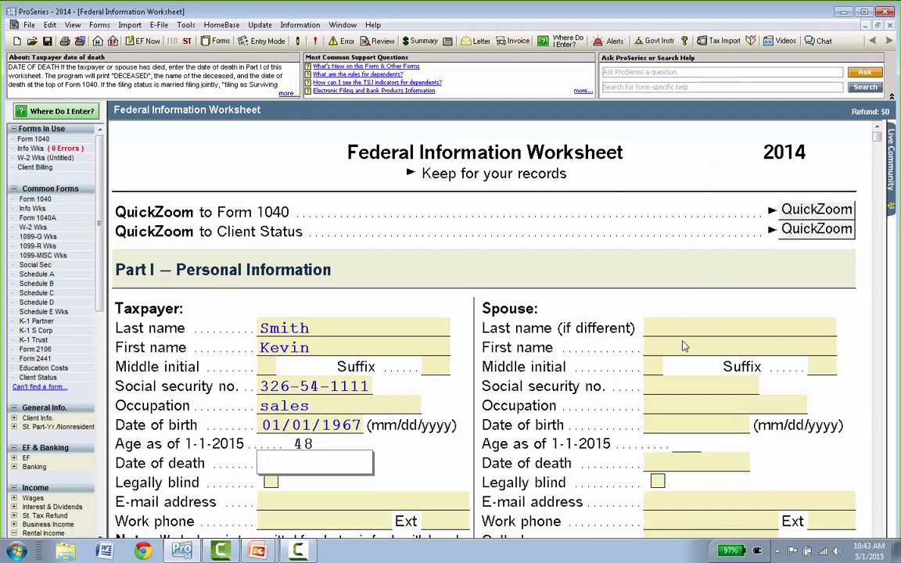
Step: Enter the spouse's first name, SSN, occupation 'sales' and birth date 01/01/1967
{"action": "left_click", "coordinate": [685, 344]}
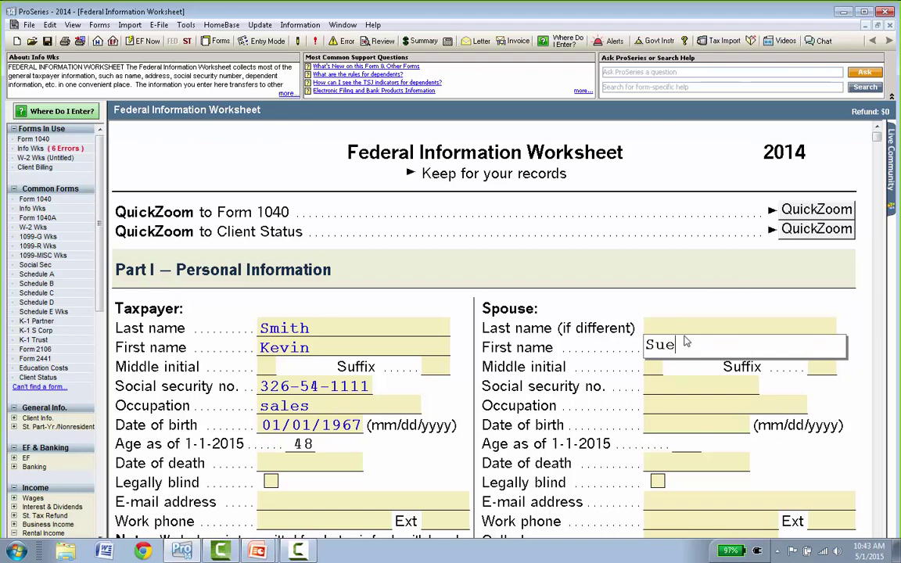
{"action": "key", "text": "Tab"}
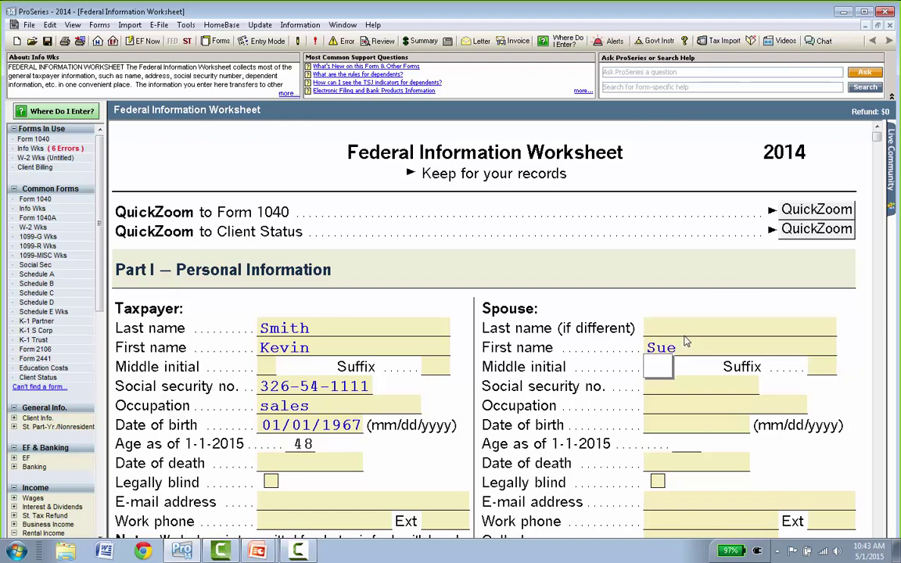
{"action": "key", "text": "Tab"}
{"action": "key", "text": "Tab"}
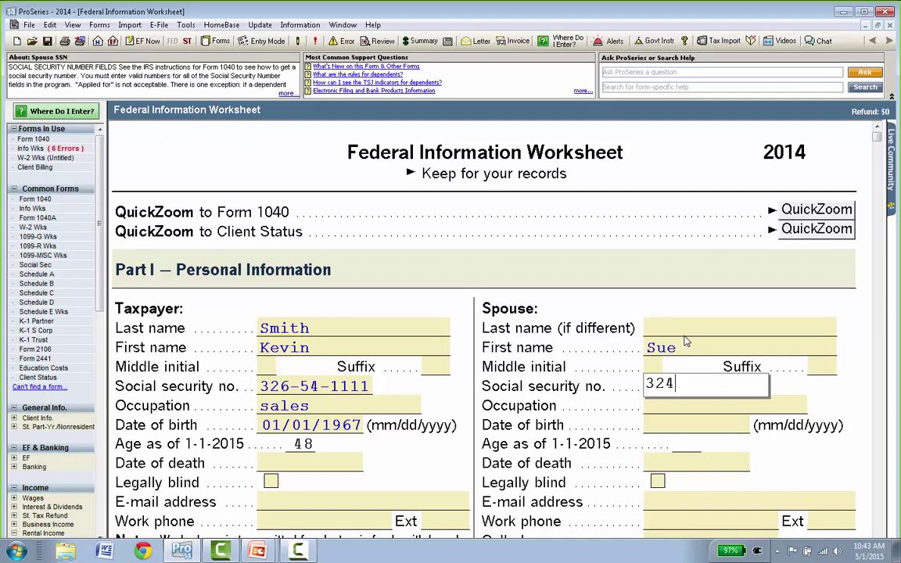
{"action": "key", "text": "Tab"}
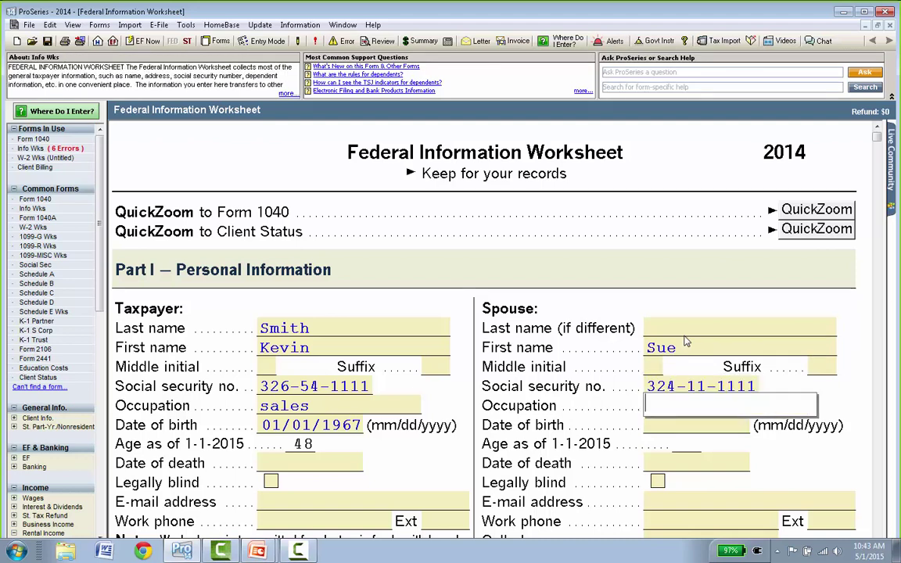
{"action": "key", "text": "Tab"}
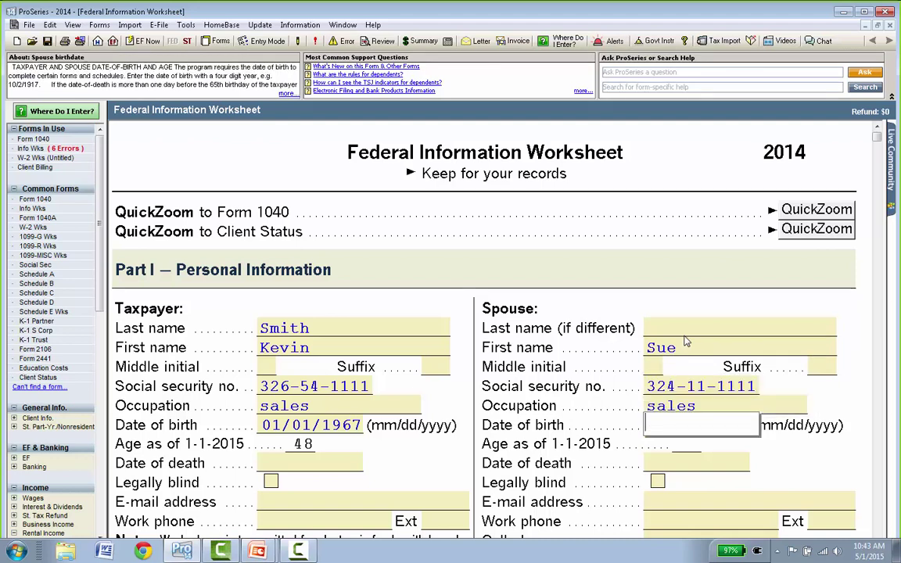
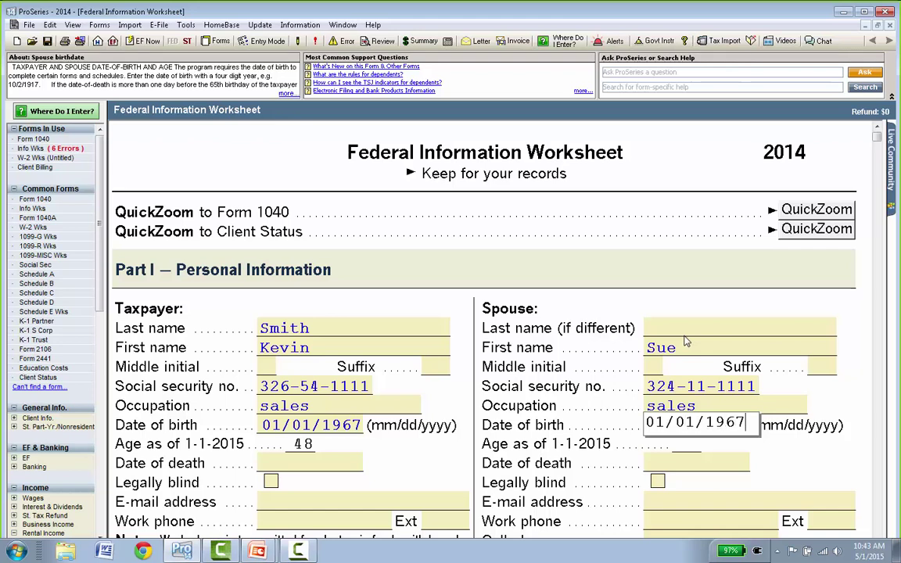
{"action": "key", "text": "Tab"}
{"action": "scroll", "coordinate": [704, 346], "scroll_direction": "down", "scroll_amount": 8}
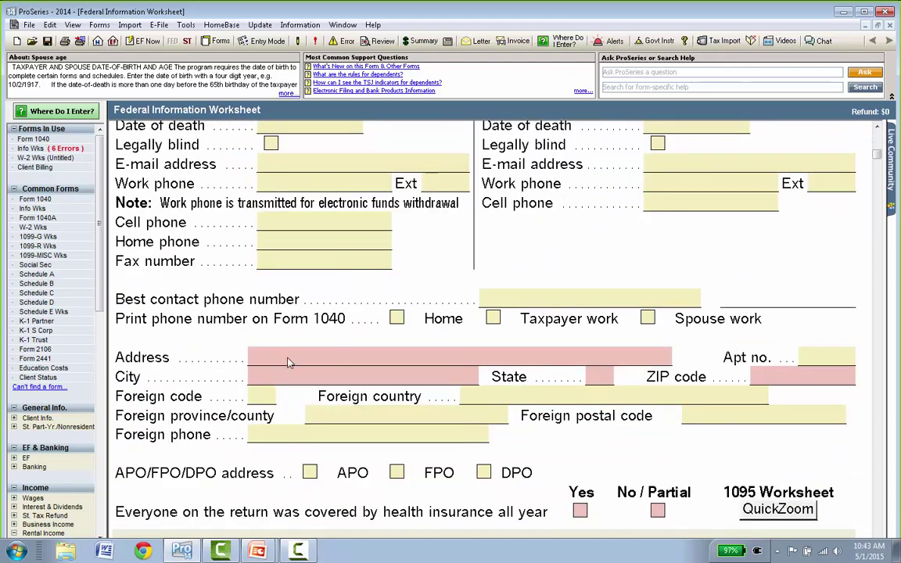
Step: Enter the home street address and ZIP code so city and state fill in
{"action": "left_click", "coordinate": [288, 362]}
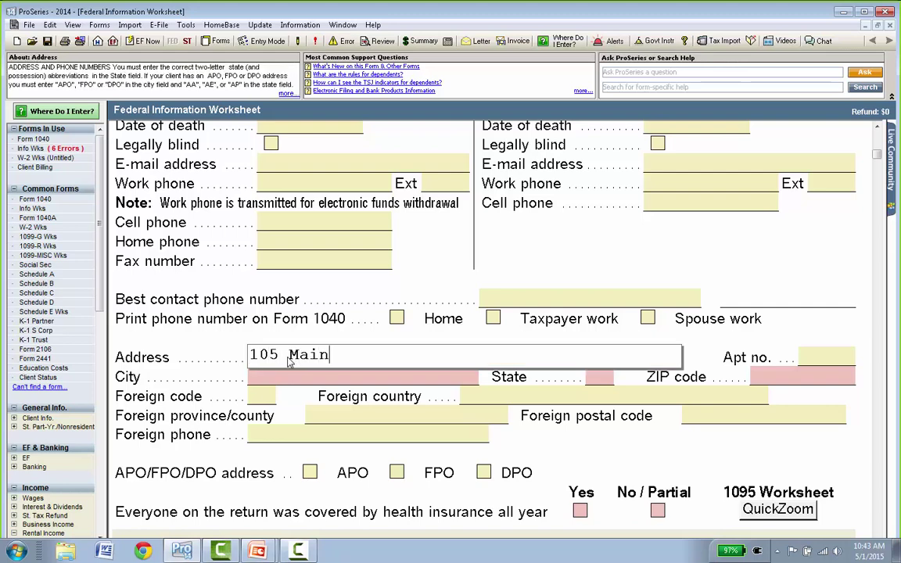
{"action": "key", "text": "Tab"}
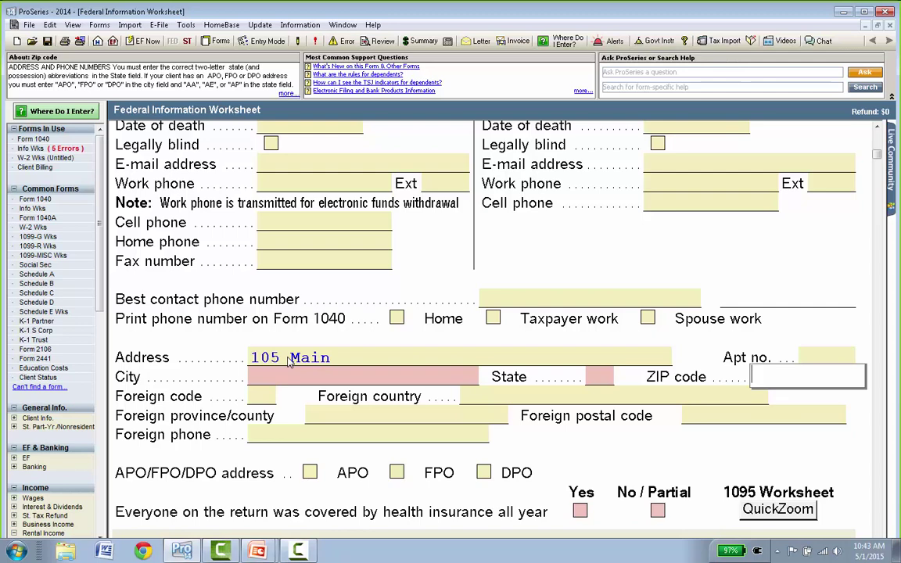
{"action": "type", "text": "95630"}
{"action": "key", "text": "Tab"}
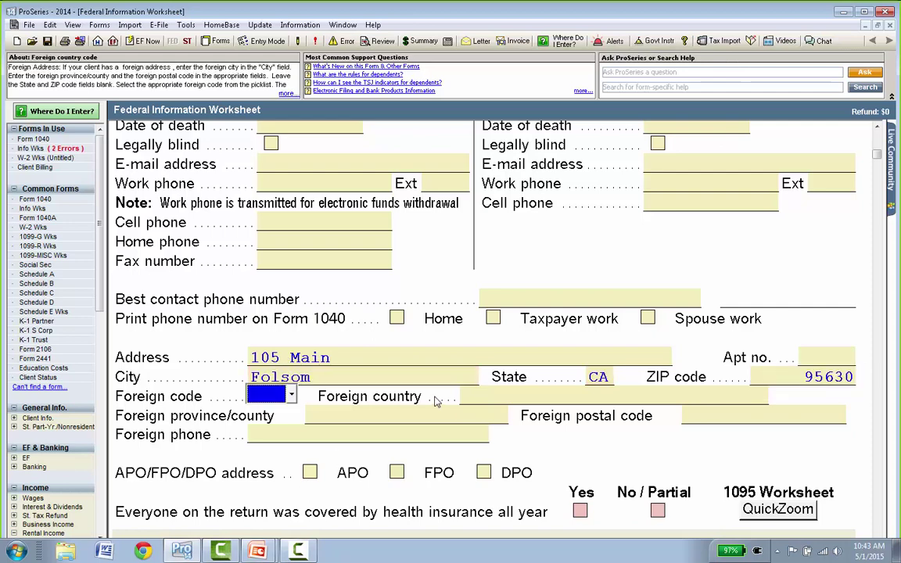
{"action": "key", "text": "Tab"}
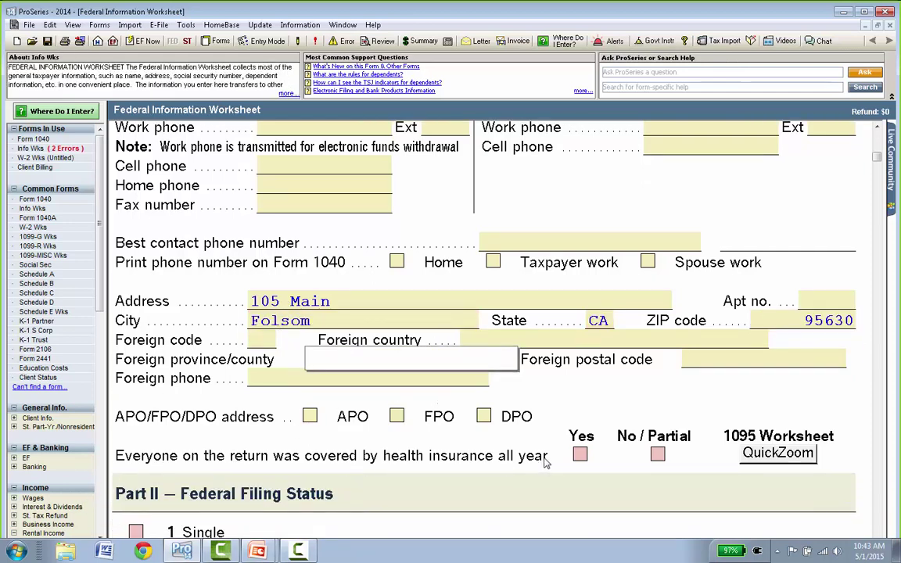
Step: Mark full-year health coverage for everyone and choose Married filing jointly
{"action": "left_click", "coordinate": [580, 455]}
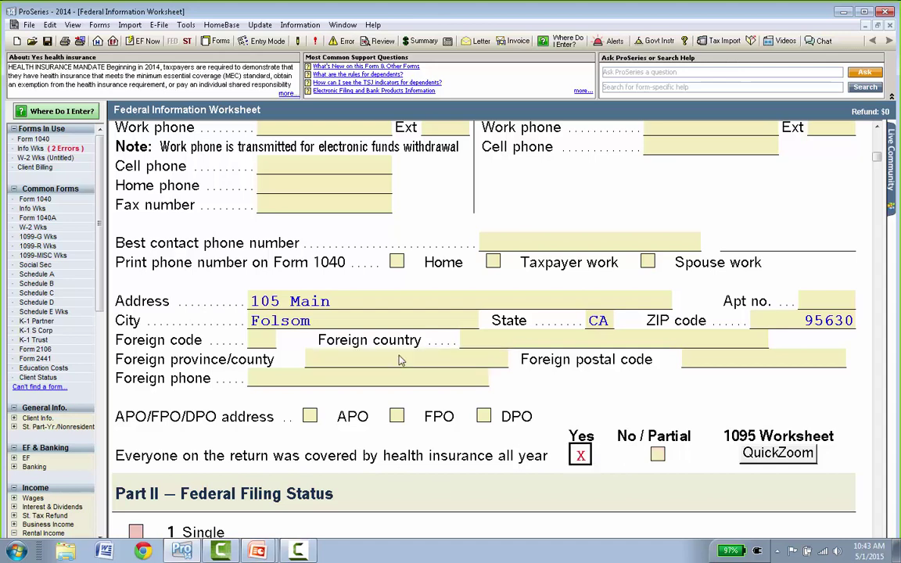
{"action": "scroll", "coordinate": [376, 337], "scroll_direction": "down", "scroll_amount": 2}
{"action": "scroll", "coordinate": [325, 321], "scroll_direction": "down", "scroll_amount": 3}
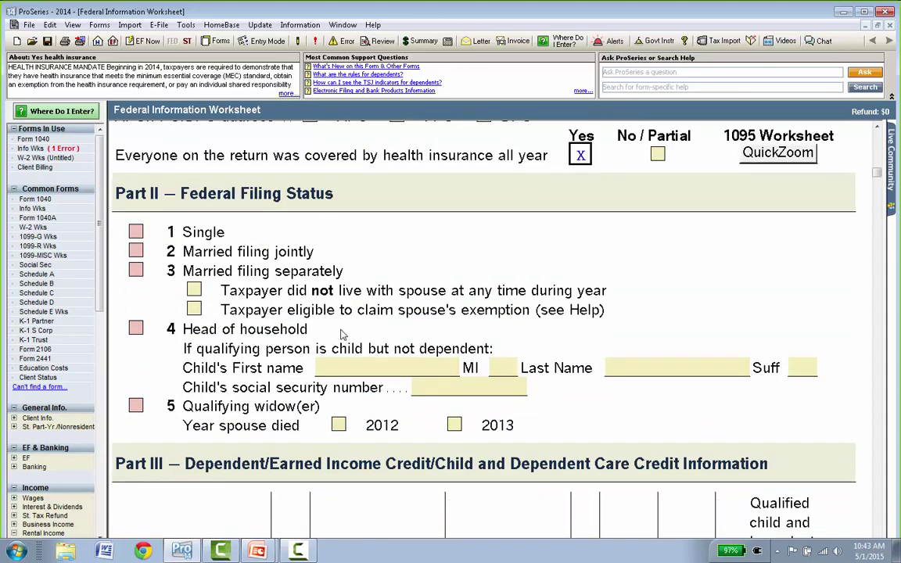
{"action": "left_click", "coordinate": [138, 253]}
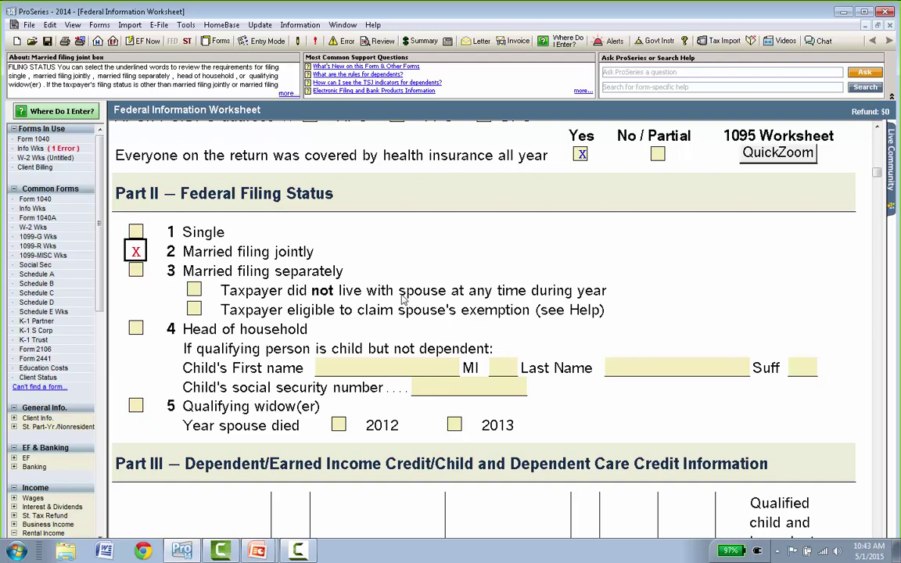
{"action": "scroll", "coordinate": [403, 295], "scroll_direction": "down", "scroll_amount": 5}
{"action": "left_click", "coordinate": [216, 377]}
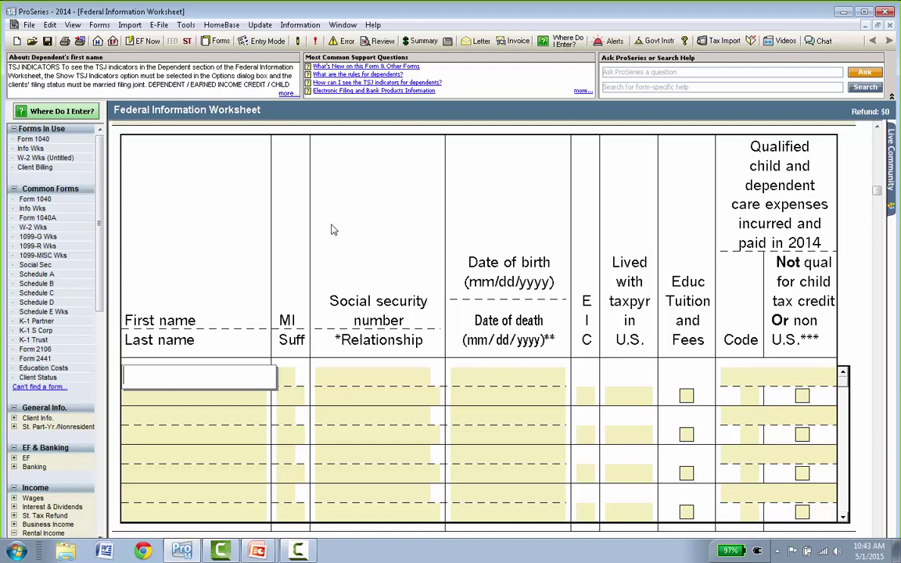
Step: Add the daughter dependent with her first name, SSN, relationship Daughter and birth date 01/01/2008
{"action": "key", "text": "Tab"}
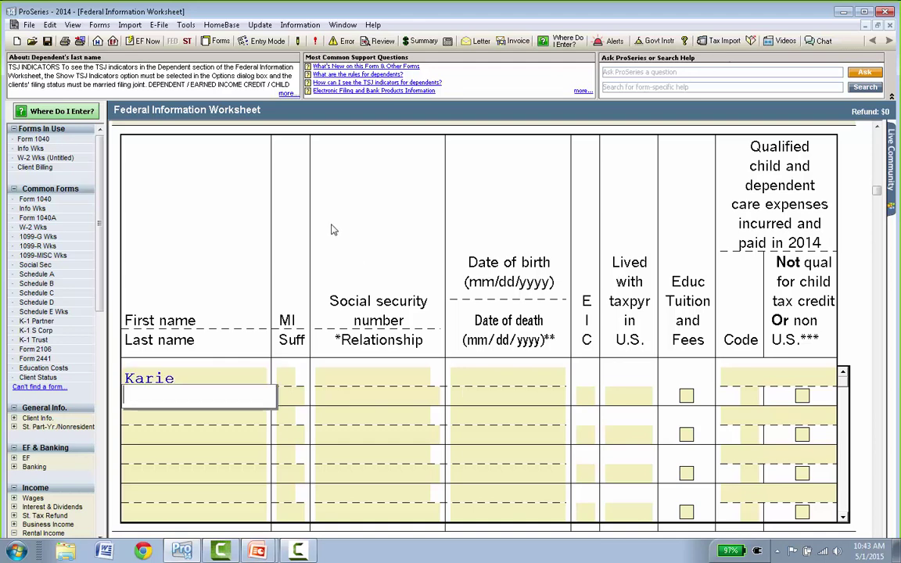
{"action": "key", "text": "shift+Tab"}
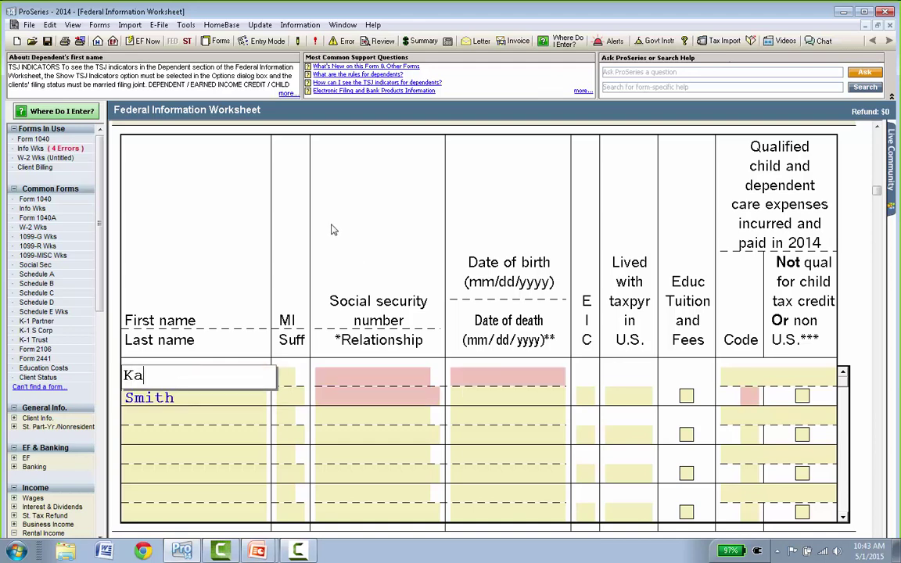
{"action": "key", "text": "Tab"}
{"action": "key", "text": "Tab"}
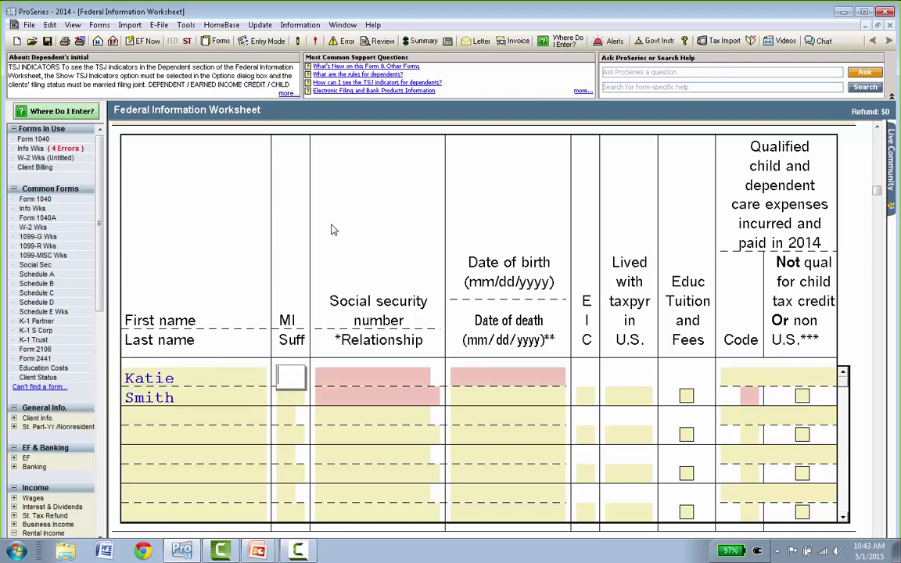
{"action": "key", "text": "Tab"}
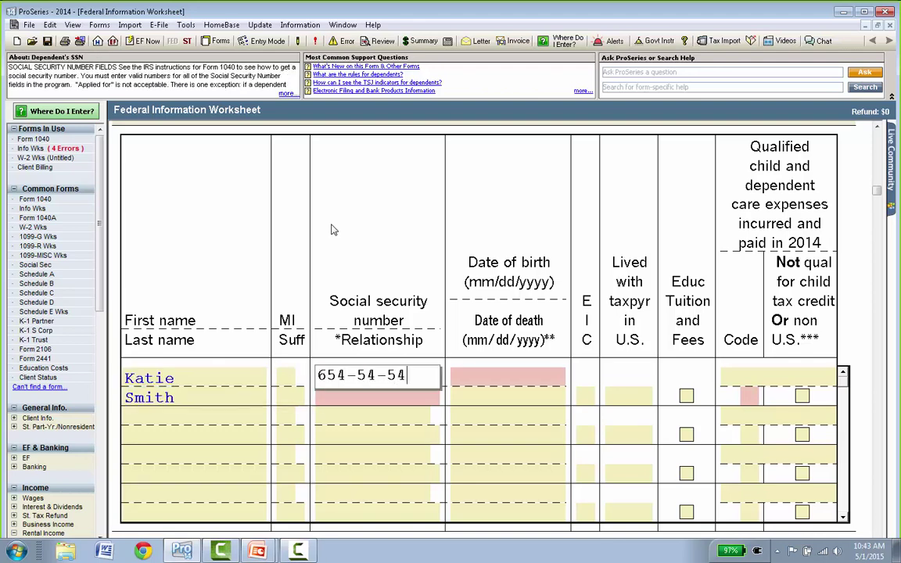
{"action": "key", "text": "Tab"}
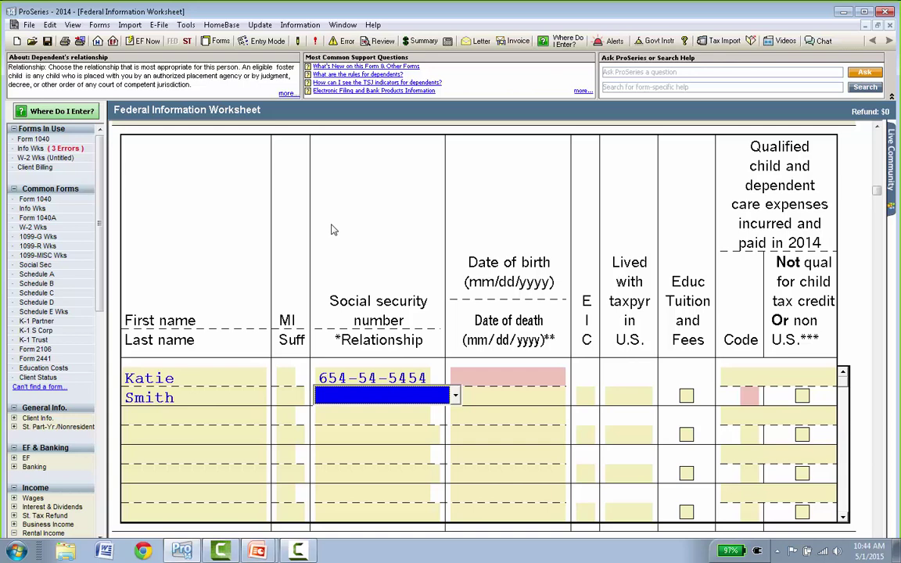
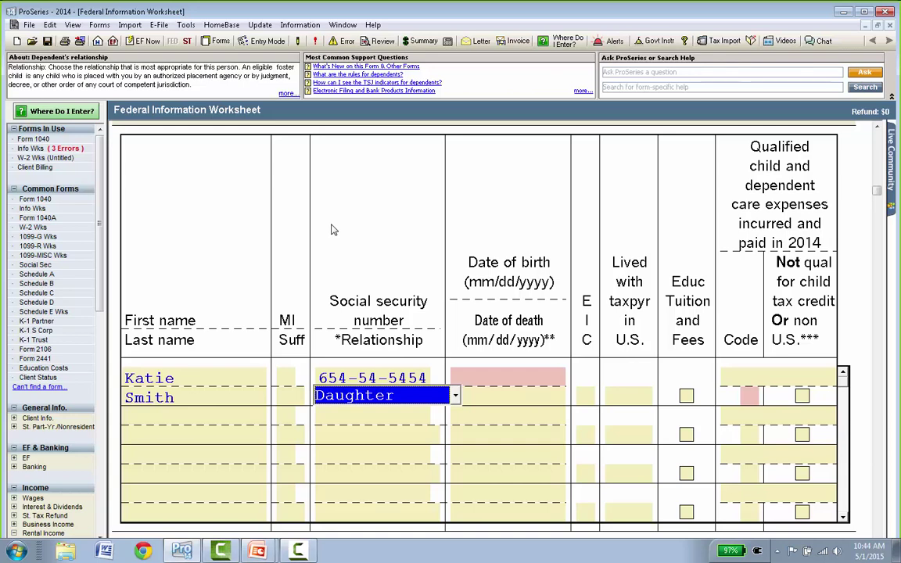
{"action": "key", "text": "Tab"}
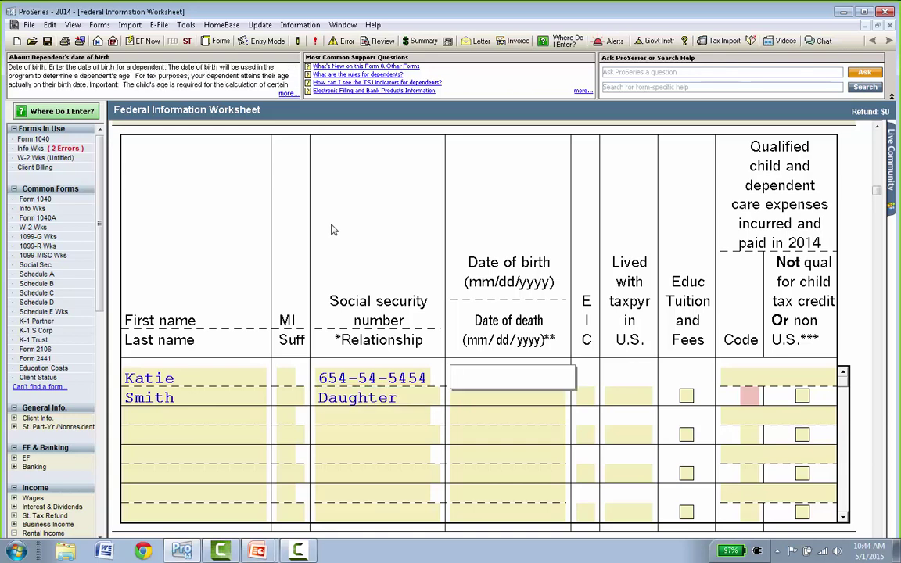
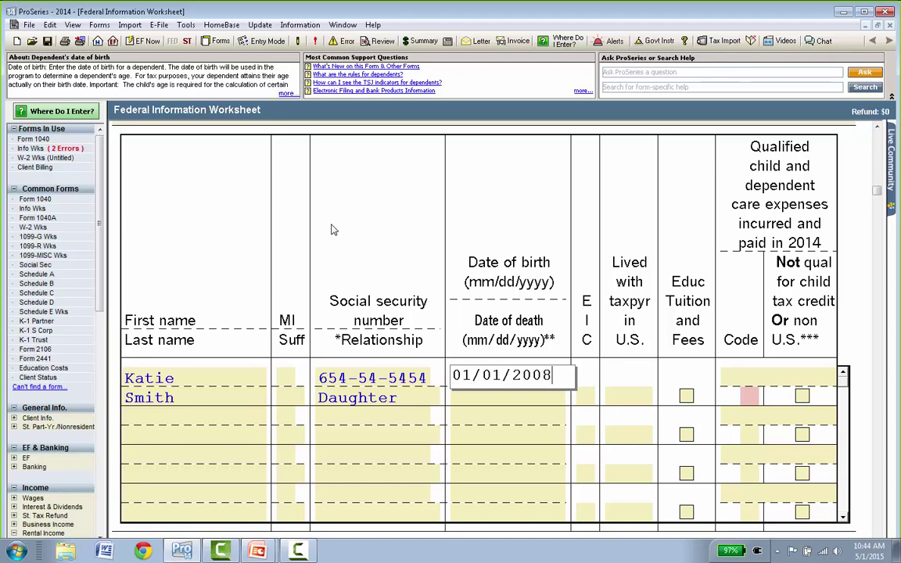
{"action": "key", "text": "Tab"}
{"action": "key", "text": "Tab"}
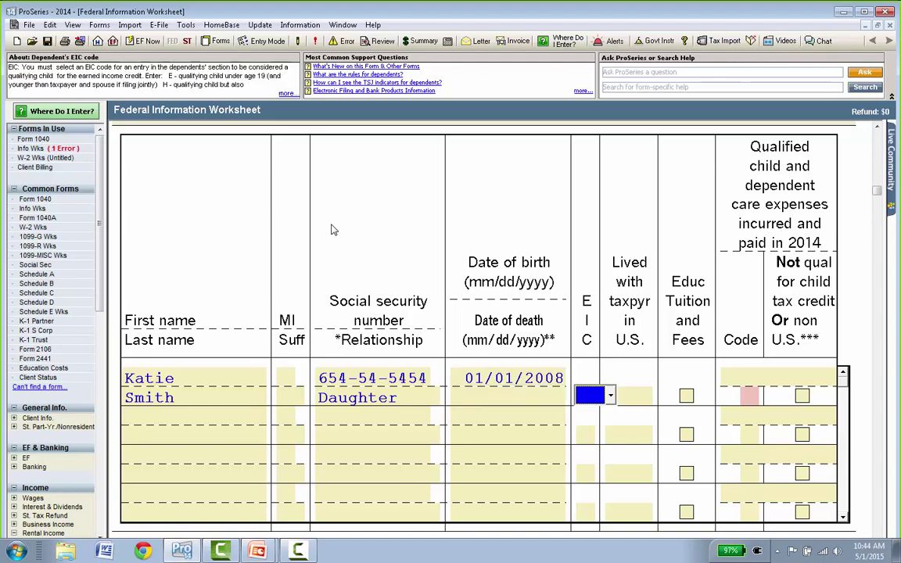
Step: Set her EIC code to Qualifying child, 12 months lived with taxpayer, and dependent code L
{"action": "key", "text": "alt+Down"}
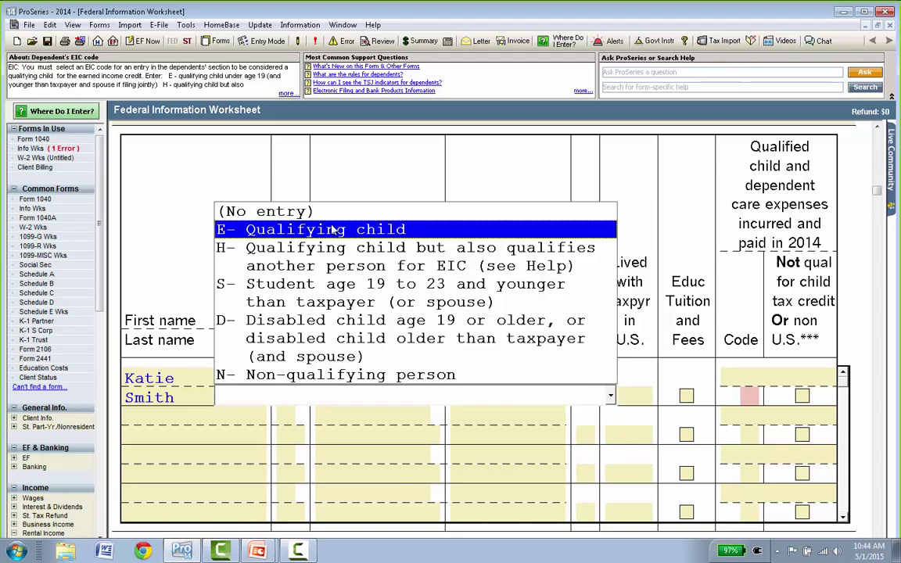
{"action": "key", "text": "Return"}
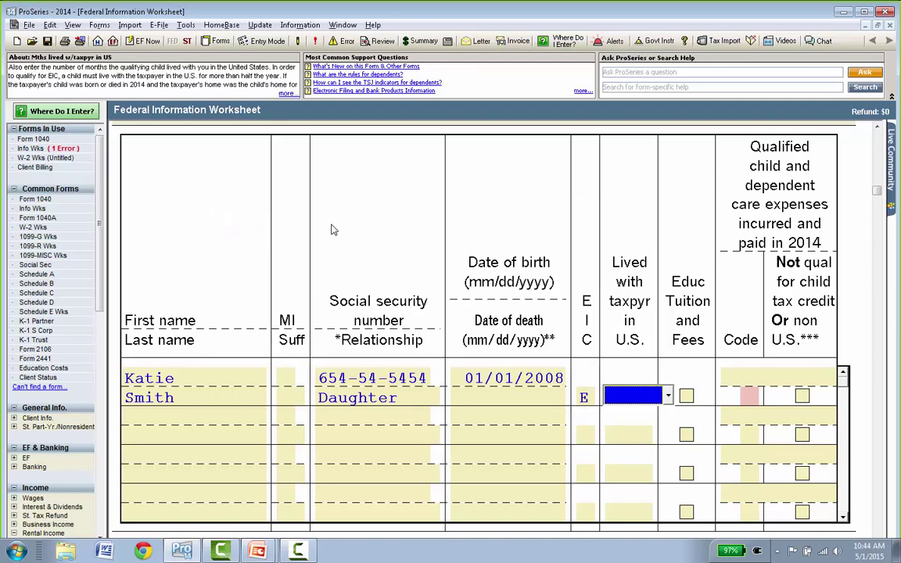
{"action": "key", "text": "alt+Down"}
{"action": "key", "text": "Down"}
{"action": "key", "text": "Return"}
{"action": "key", "text": "Return"}
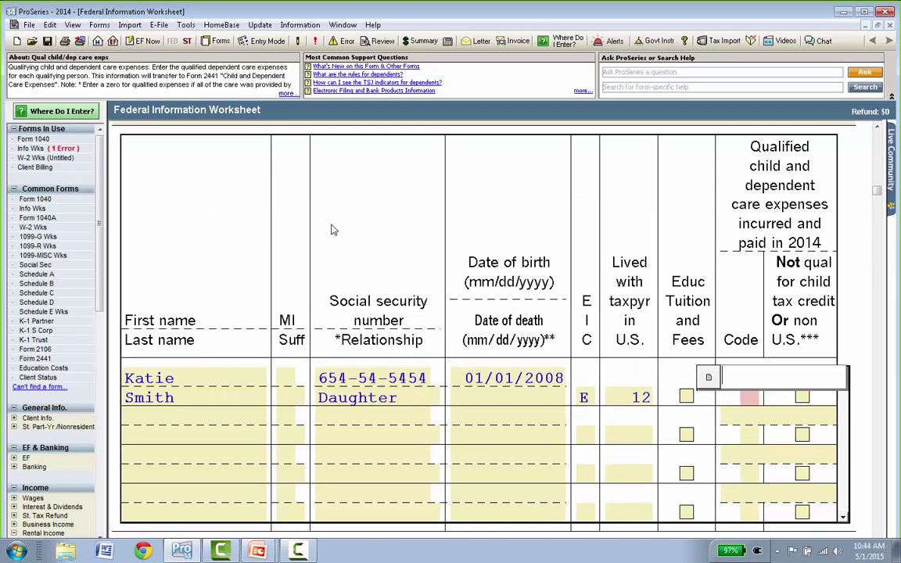
{"action": "key", "text": "alt+Down"}
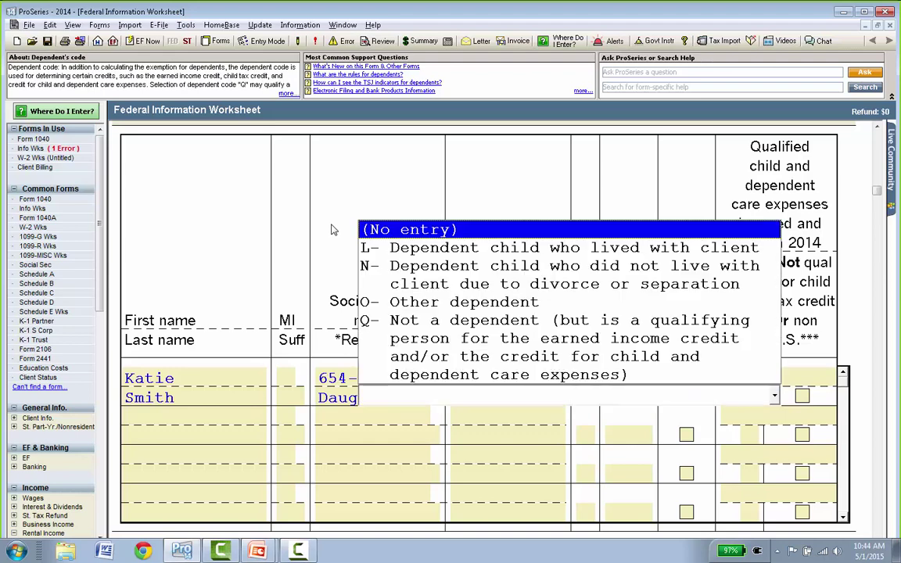
{"action": "key", "text": "Down"}
{"action": "key", "text": "Return"}
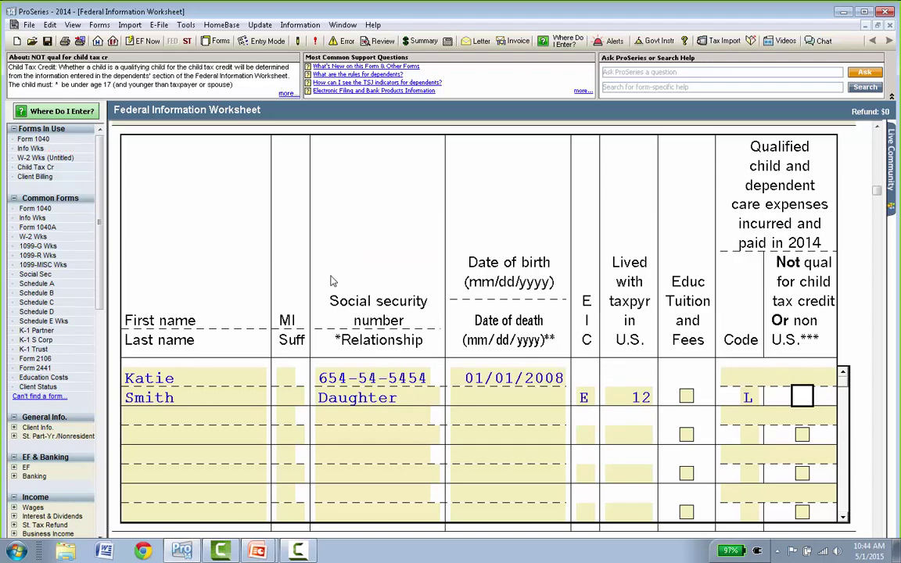
Step: Answer No to the EIC qualifying-child question and Yes to living in the U.S., then check preparer code 1
{"action": "scroll", "coordinate": [331, 279], "scroll_direction": "down", "scroll_amount": 8}
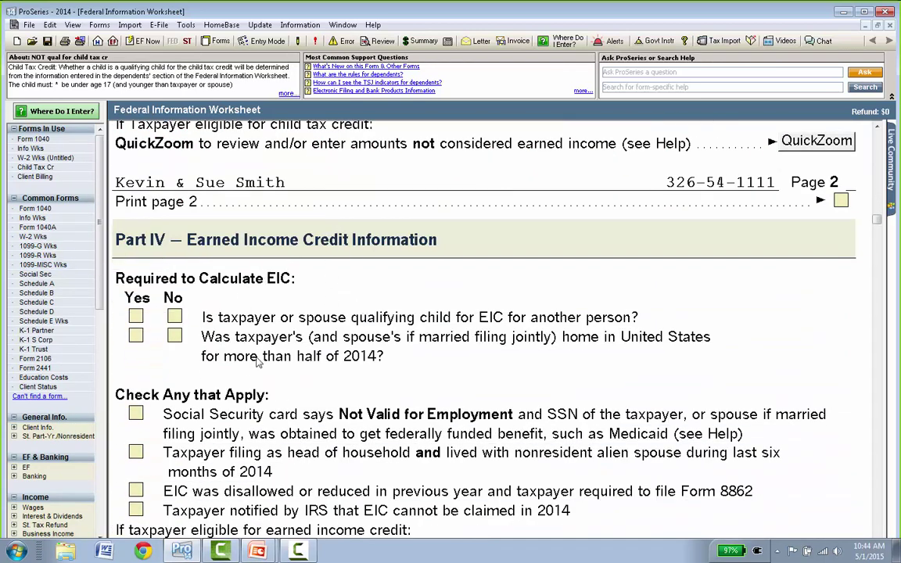
{"action": "left_click", "coordinate": [175, 316]}
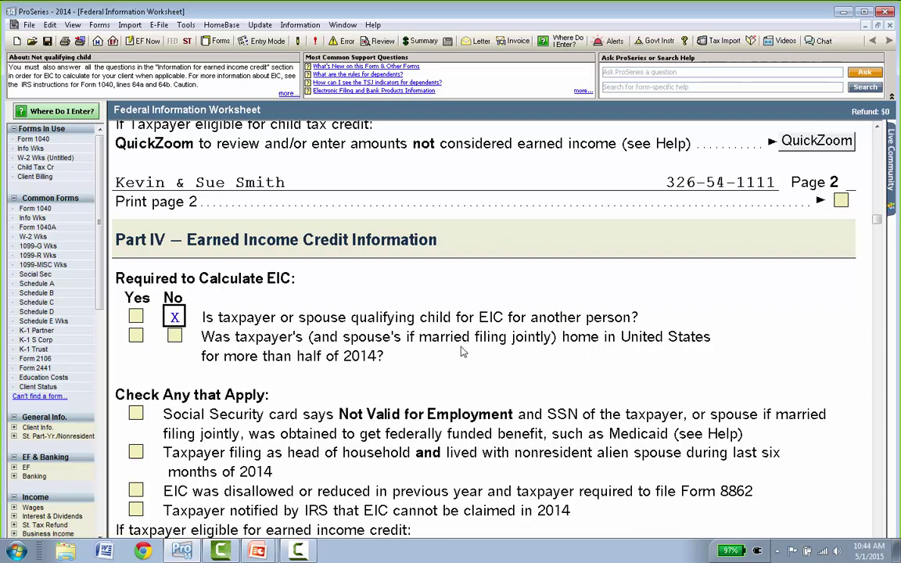
{"action": "left_click", "coordinate": [135, 336]}
{"action": "scroll", "coordinate": [295, 331], "scroll_direction": "down", "scroll_amount": 4}
{"action": "scroll", "coordinate": [296, 331], "scroll_direction": "down", "scroll_amount": 2}
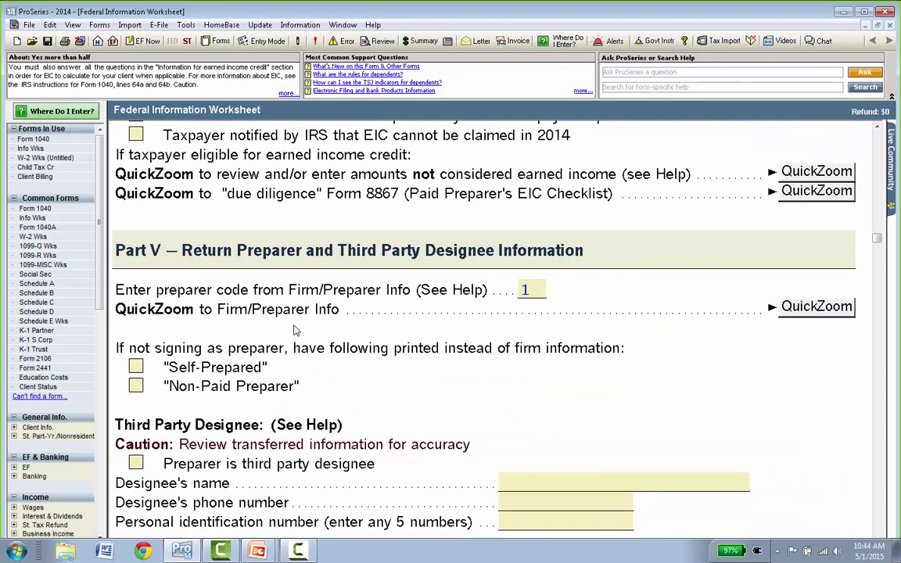
{"action": "left_click", "coordinate": [532, 289]}
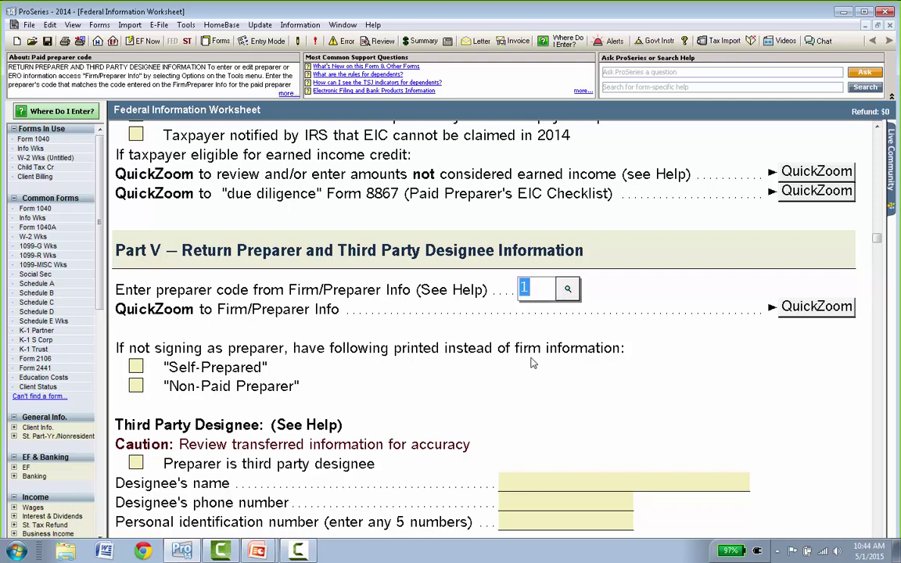
{"action": "scroll", "coordinate": [481, 401], "scroll_direction": "down", "scroll_amount": 3}
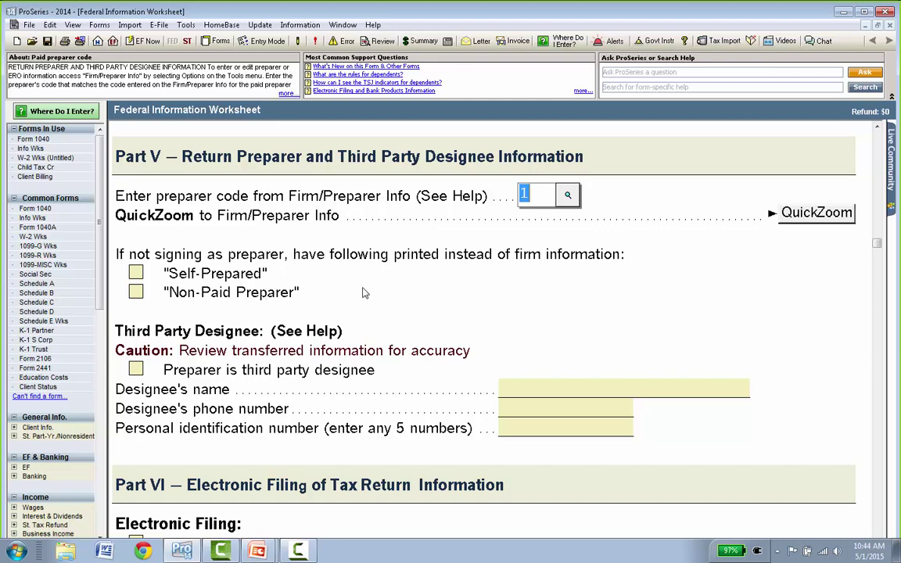
Step: Check both the federal and state/city electronic filing boxes, with California as the e-file state
{"action": "scroll", "coordinate": [364, 288], "scroll_direction": "down", "scroll_amount": 5}
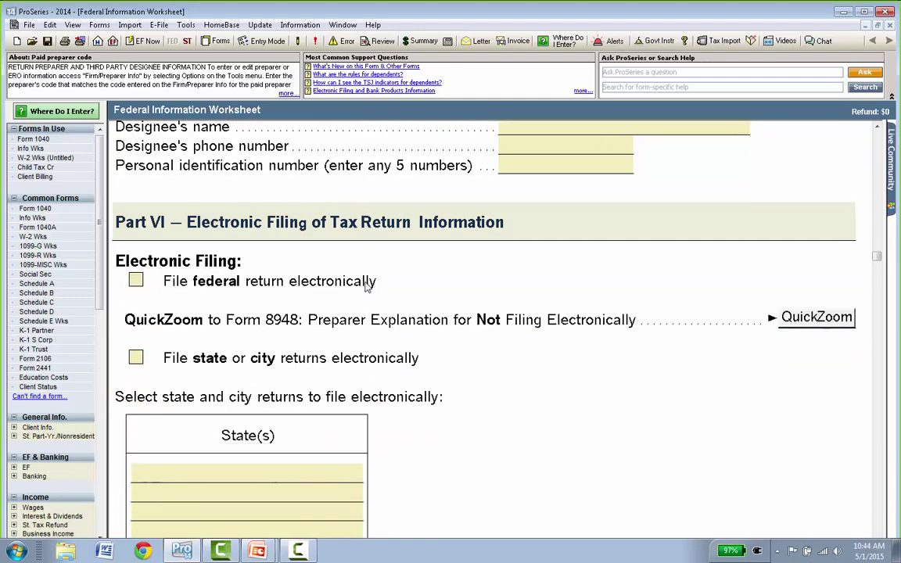
{"action": "left_click", "coordinate": [135, 262]}
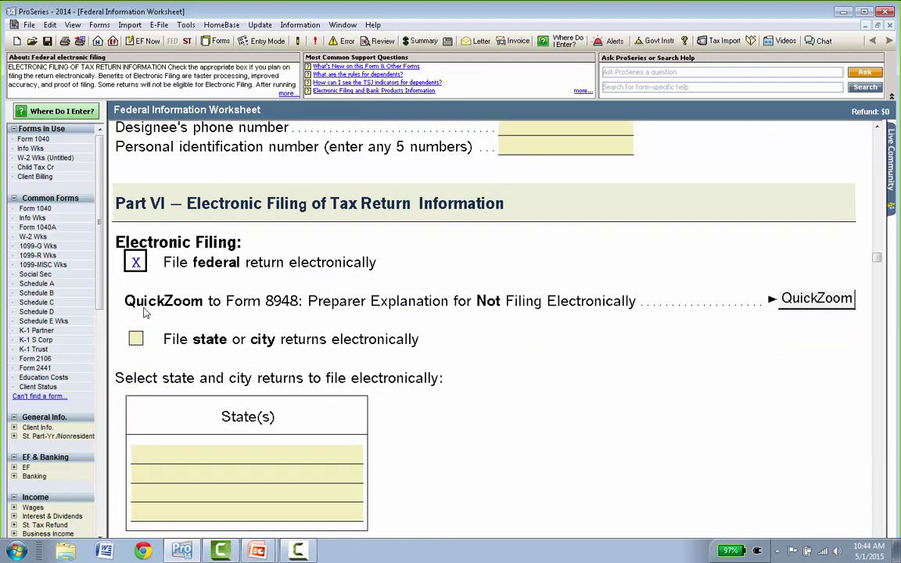
{"action": "left_click", "coordinate": [135, 338]}
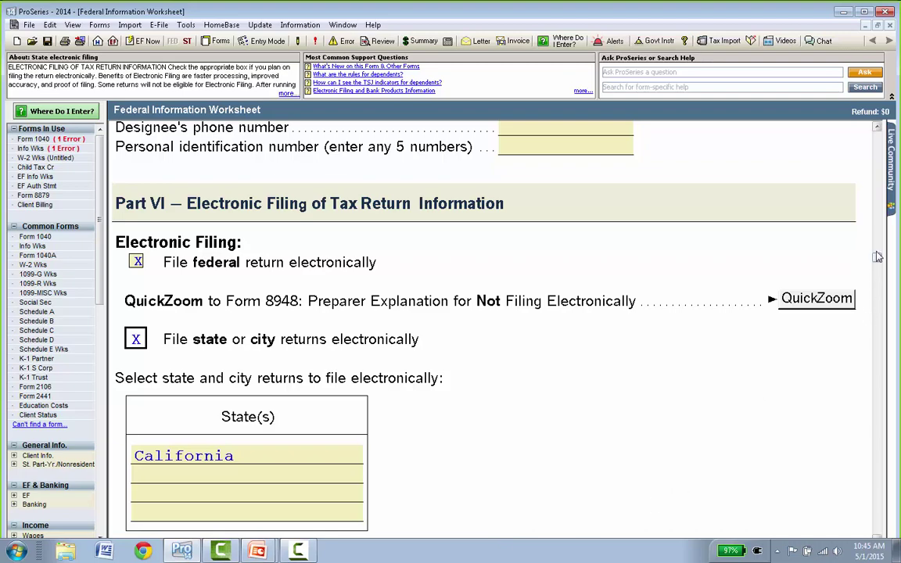
{"action": "scroll", "coordinate": [790, 235], "scroll_direction": "up", "scroll_amount": 15}
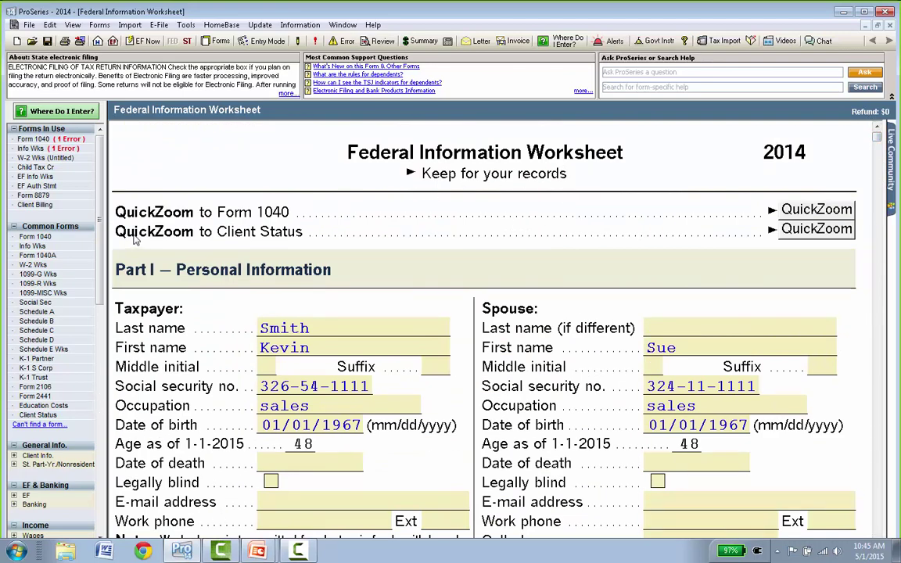
Step: Jump to Form 1040 and bring up the W-2 worksheet choices behind line 7 wages
{"action": "left_click", "coordinate": [816, 210]}
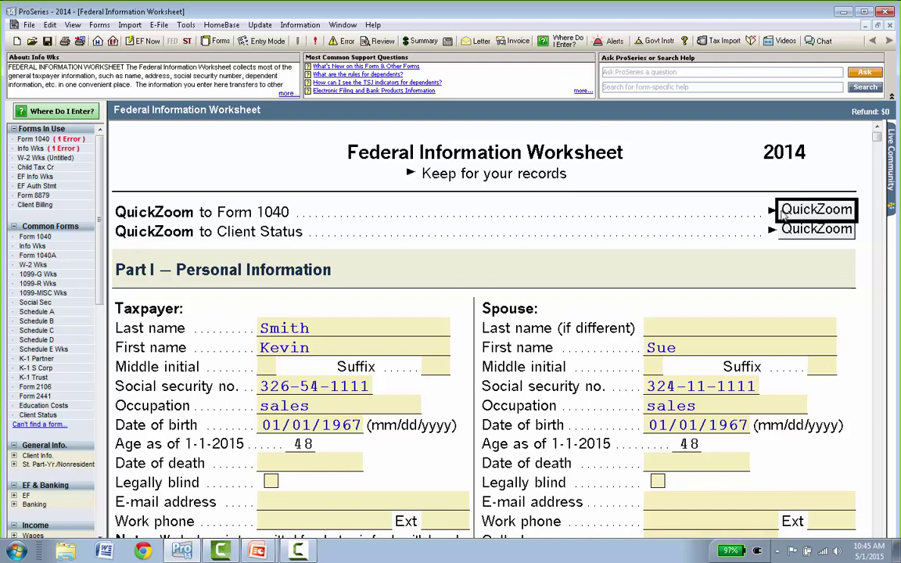
{"action": "scroll", "coordinate": [421, 419], "scroll_direction": "down", "scroll_amount": 15}
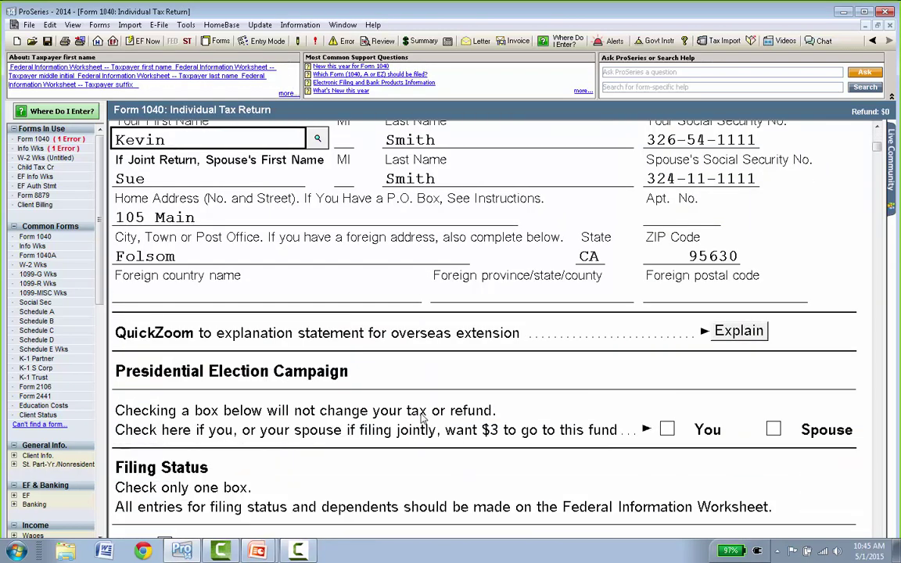
{"action": "scroll", "coordinate": [421, 419], "scroll_direction": "down", "scroll_amount": 10}
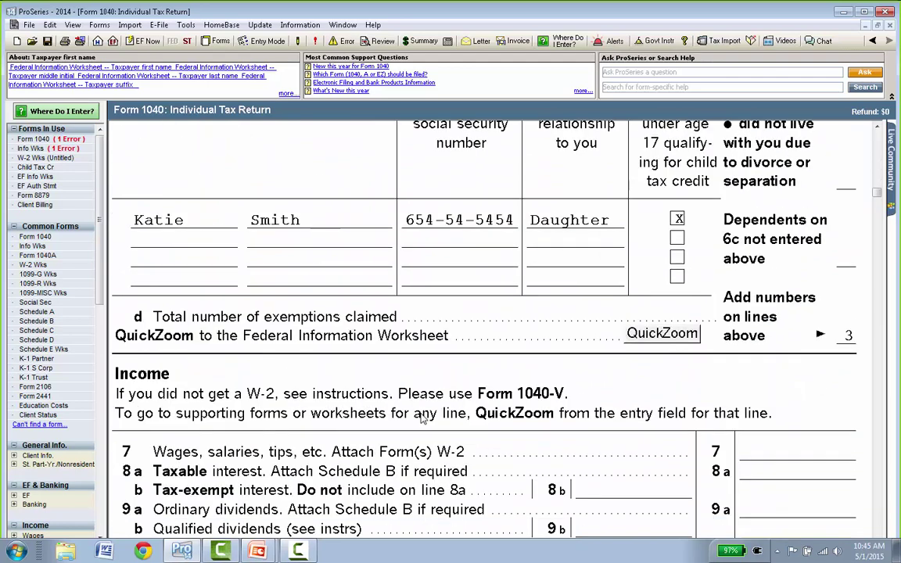
{"action": "left_click", "coordinate": [757, 247]}
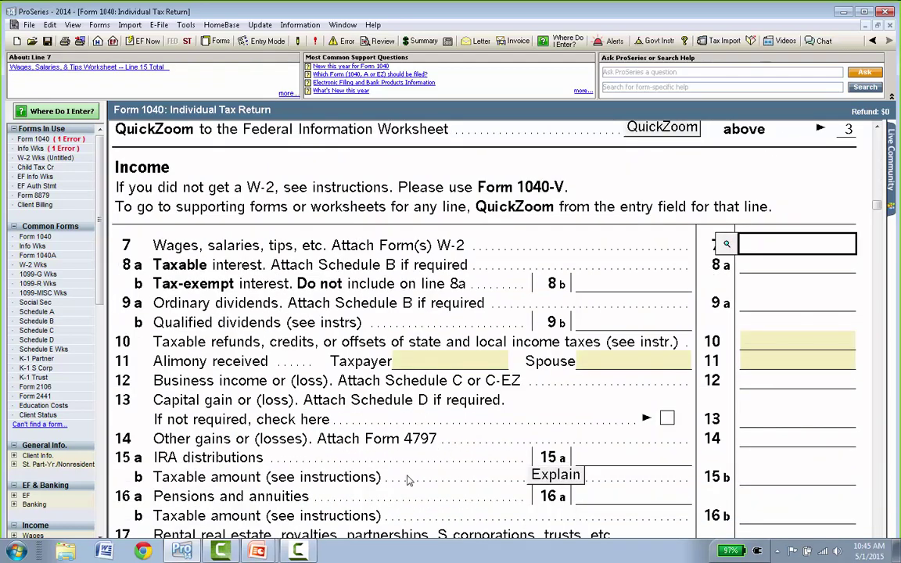
{"action": "left_click", "coordinate": [727, 246]}
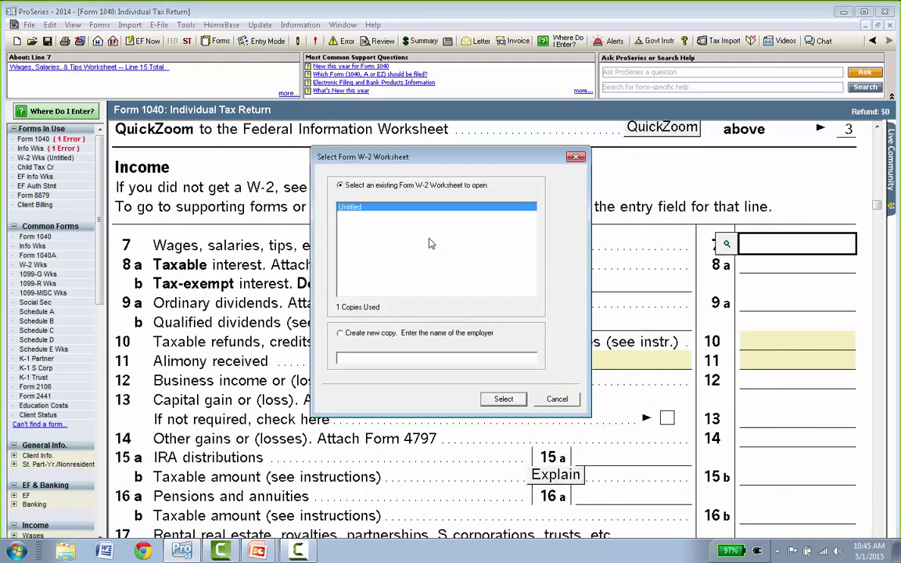
Step: Create a new W-2 worksheet for employer 'intuit', enter its EIN, and turn on automatic calculation
{"action": "left_click", "coordinate": [342, 358]}
{"action": "type", "text": "intuit"}
{"action": "key", "text": "Return"}
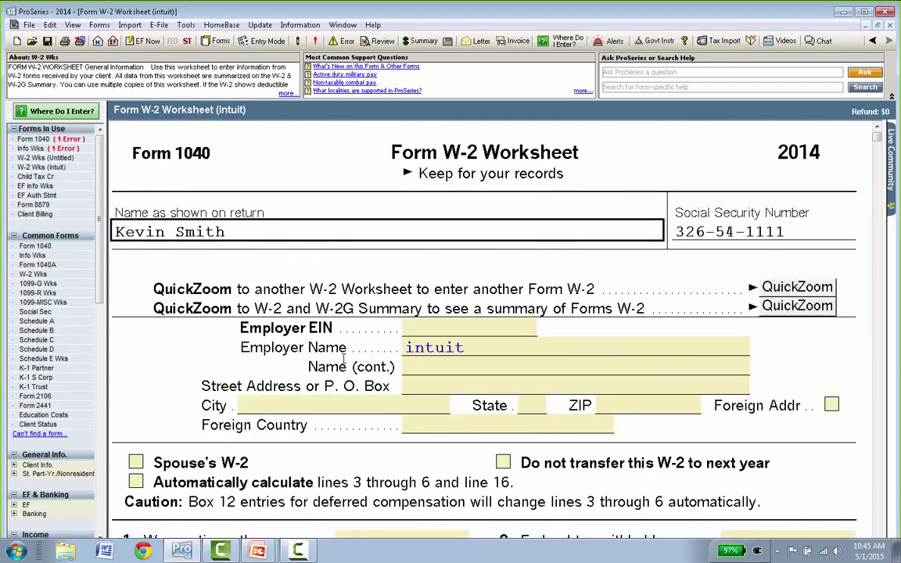
{"action": "left_click", "coordinate": [442, 330]}
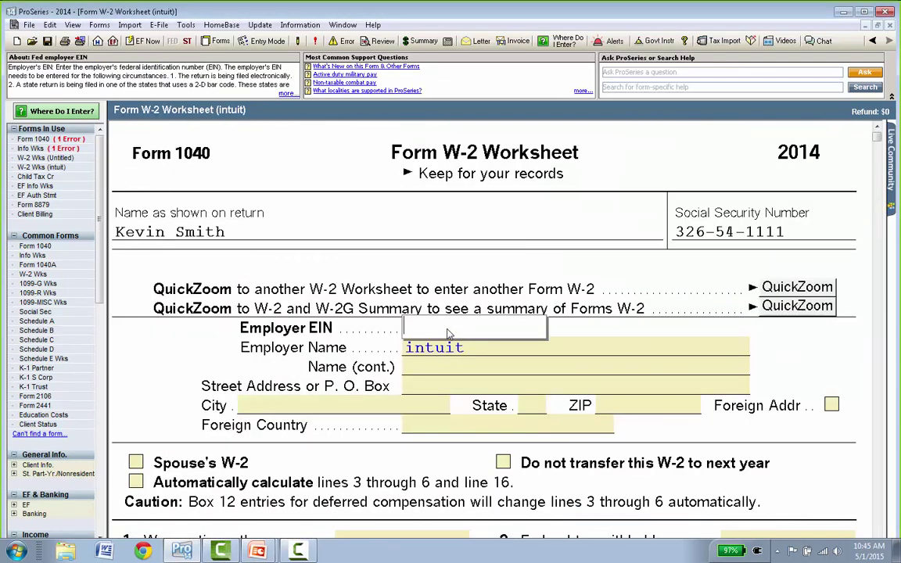
{"action": "type", "text": "12-3456789"}
{"action": "key", "text": "Return"}
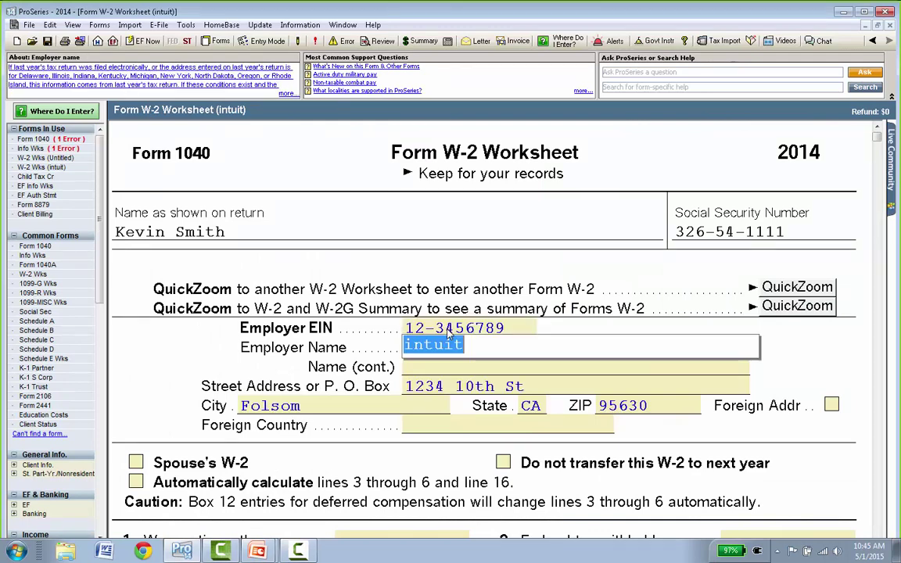
{"action": "scroll", "coordinate": [454, 336], "scroll_direction": "down", "scroll_amount": 3}
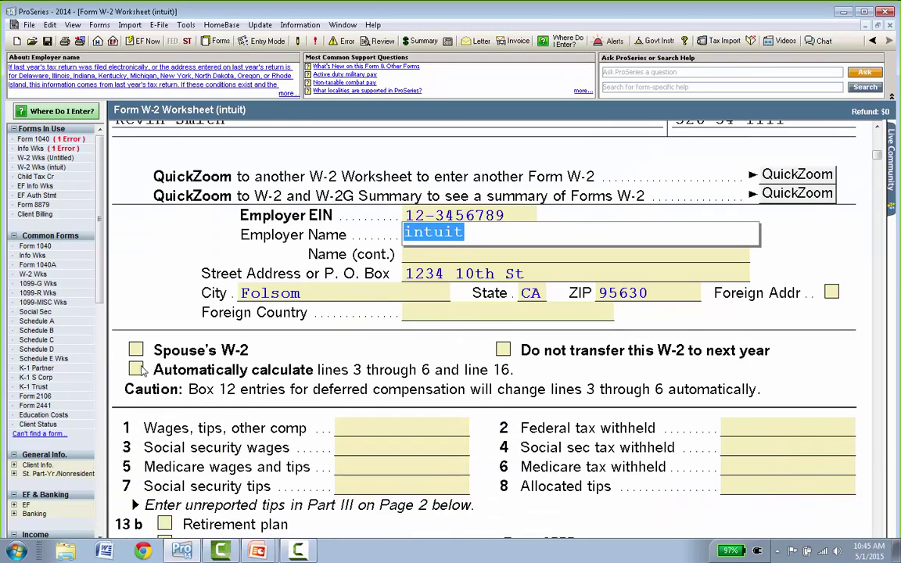
{"action": "left_click", "coordinate": [138, 370]}
Step: Enter Box 1 wages of 75,000 and Box 2 federal tax withheld of 12,000
{"action": "left_click", "coordinate": [347, 429]}
{"action": "type", "text": "75000"}
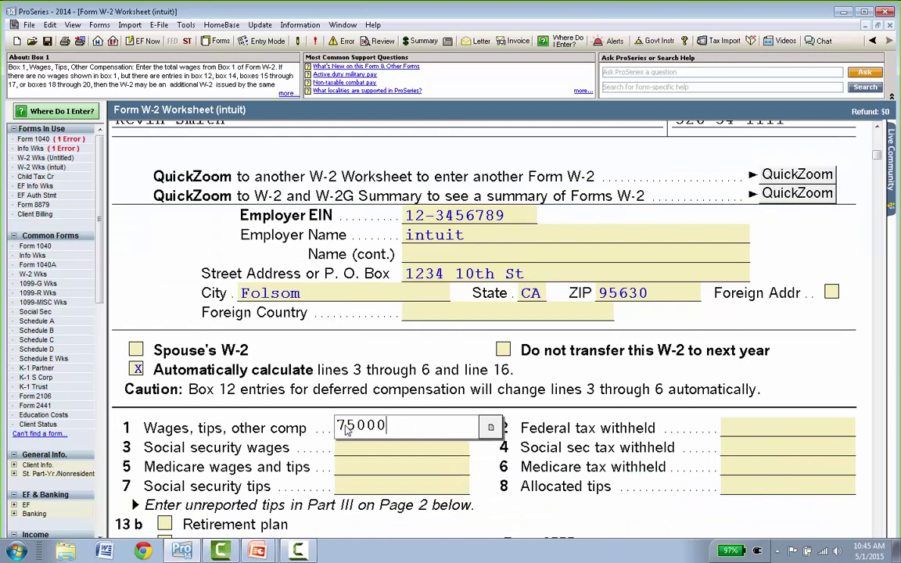
{"action": "key", "text": "Return"}
{"action": "type", "text": "12,000"}
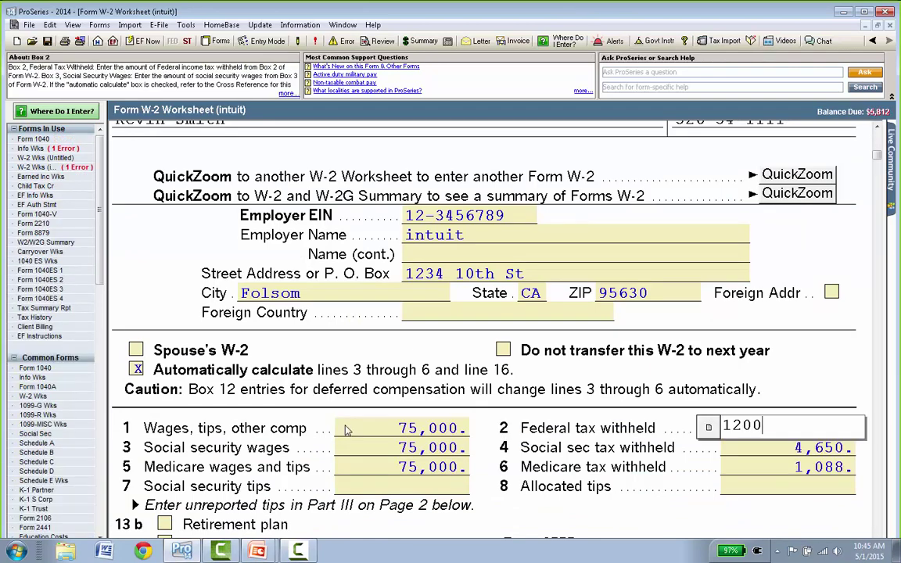
{"action": "key", "text": "Return"}
{"action": "scroll", "coordinate": [408, 407], "scroll_direction": "down", "scroll_amount": 5}
{"action": "scroll", "coordinate": [360, 438], "scroll_direction": "down", "scroll_amount": 2}
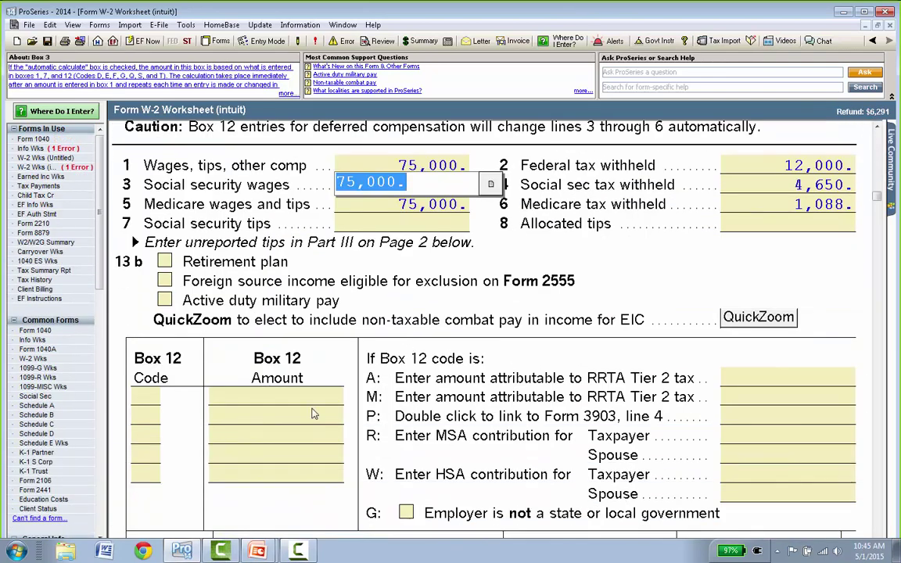
{"action": "scroll", "coordinate": [328, 466], "scroll_direction": "down", "scroll_amount": 4}
Step: Enter the employer's state ID number and return to Form 1040 line 7
{"action": "left_click", "coordinate": [328, 403]}
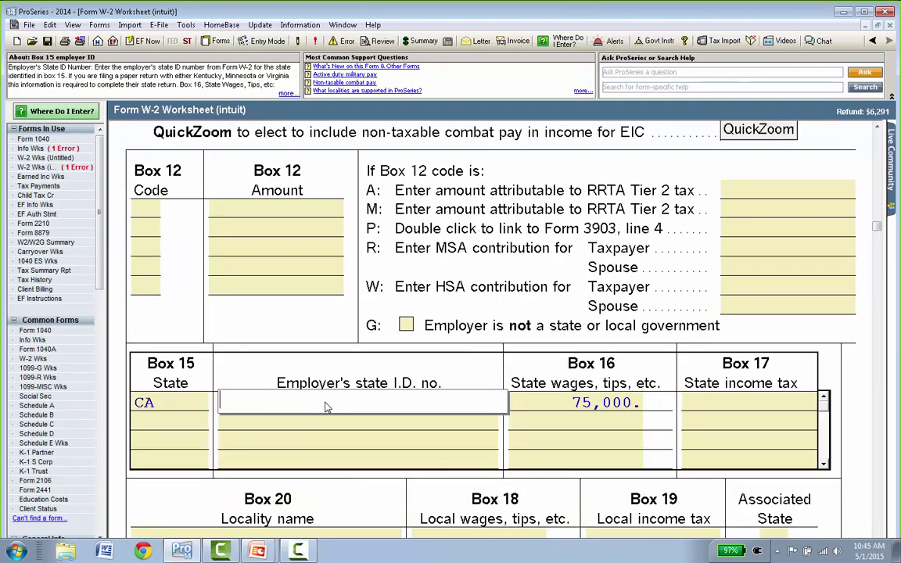
{"action": "type", "text": "65656565"}
{"action": "key", "text": "Return"}
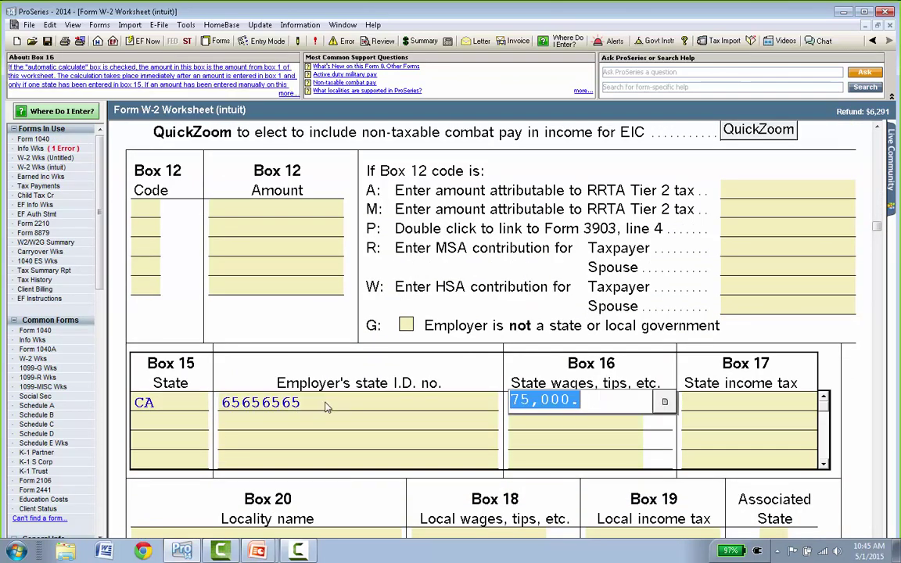
{"action": "scroll", "coordinate": [362, 225], "scroll_direction": "up", "scroll_amount": 12}
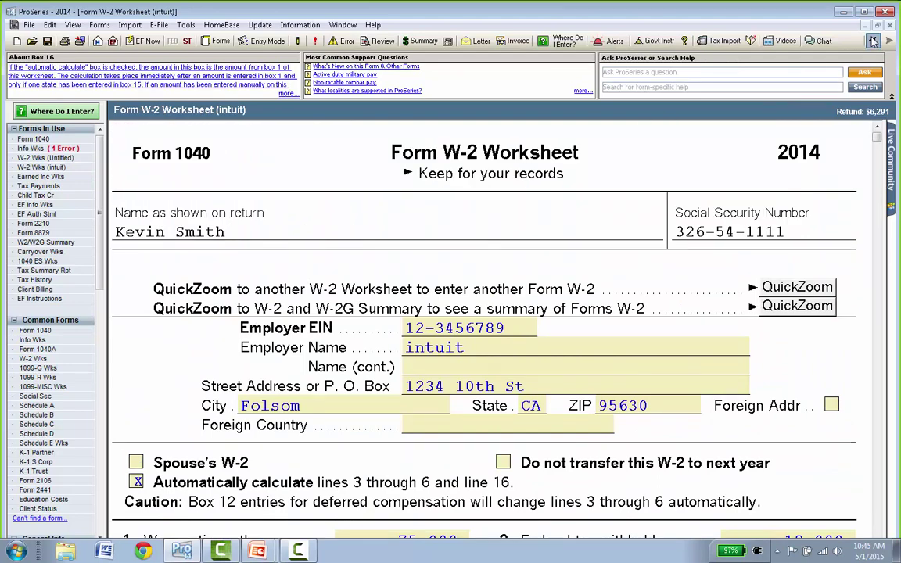
{"action": "key", "text": "alt+Left"}
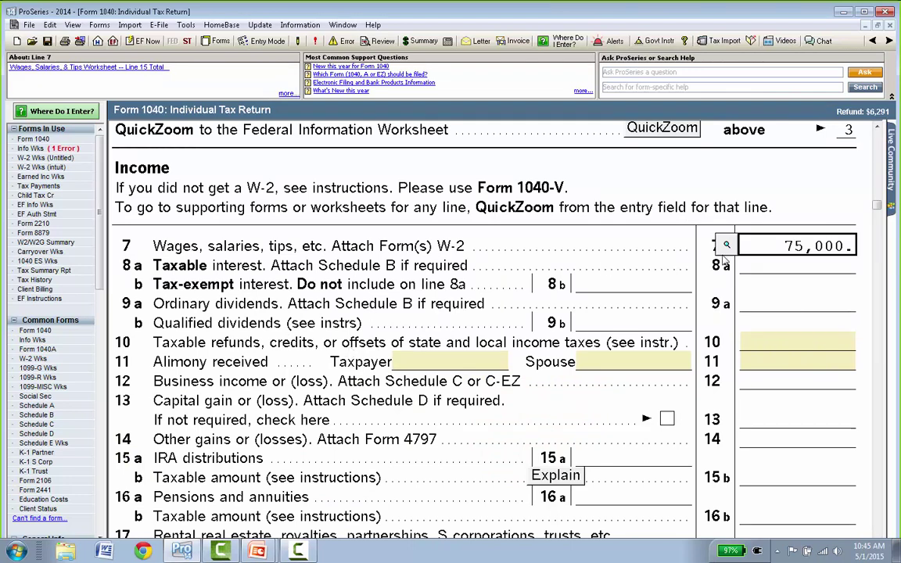
Step: From line 8a, go to the Schedule B interest worksheet and enter Bank of America with 150 interest
{"action": "key", "text": "Tab"}
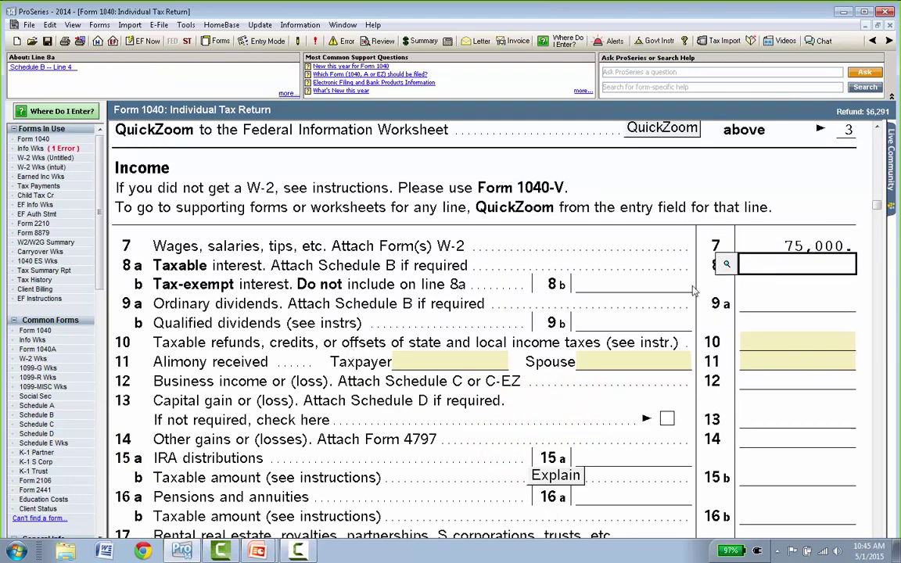
{"action": "key", "text": "F9"}
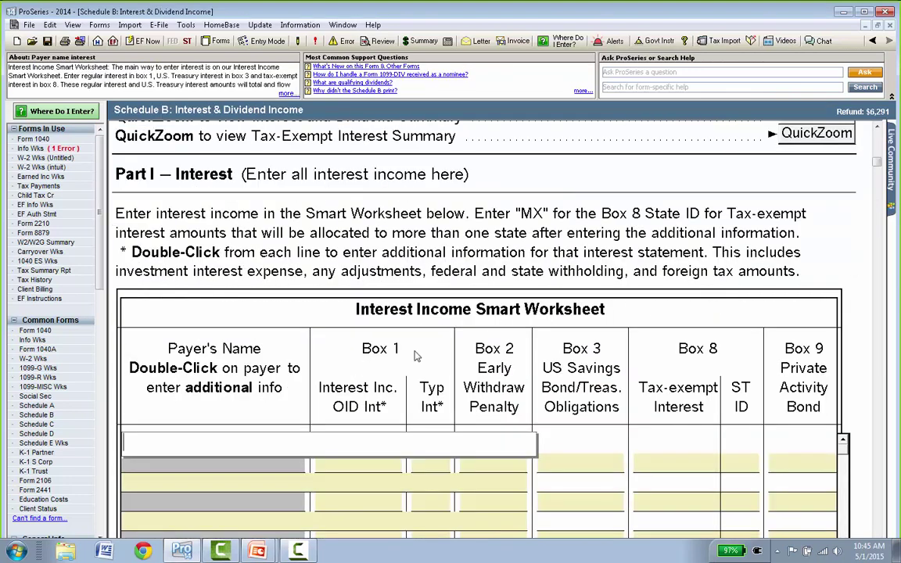
{"action": "type", "text": "bank of america"}
{"action": "key", "text": "Tab"}
{"action": "type", "text": "15"}
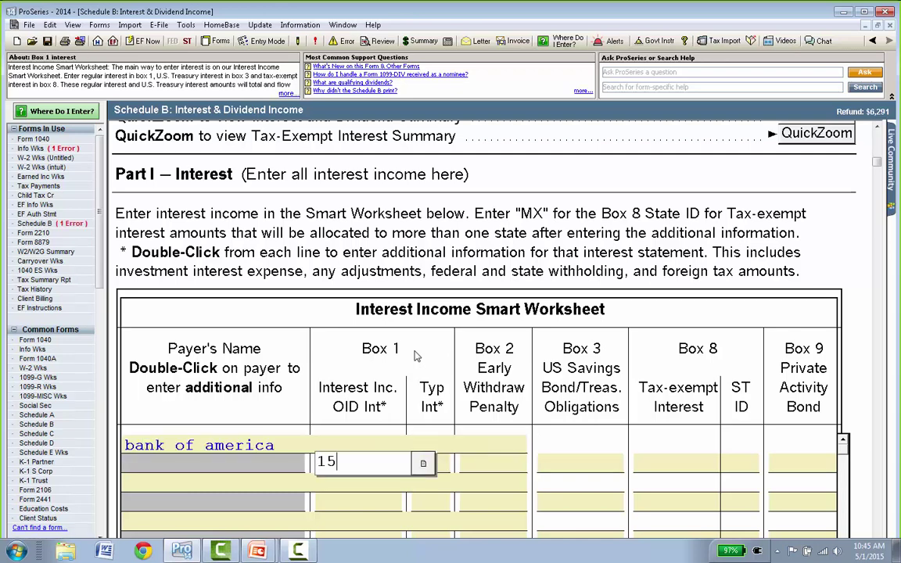
{"action": "type", "text": "0"}
{"action": "key", "text": "Return"}
Step: Add Alliant with 250 interest, return to Form 1040 for the 400 total, and view the Tax Summary
{"action": "type", "text": "alliant"}
{"action": "key", "text": "Tab"}
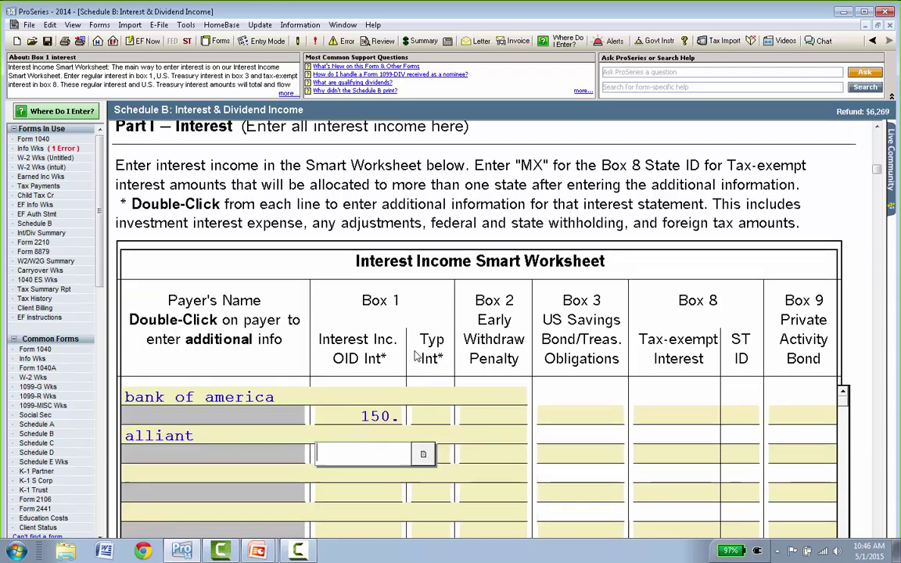
{"action": "type", "text": "250"}
{"action": "key", "text": "Tab"}
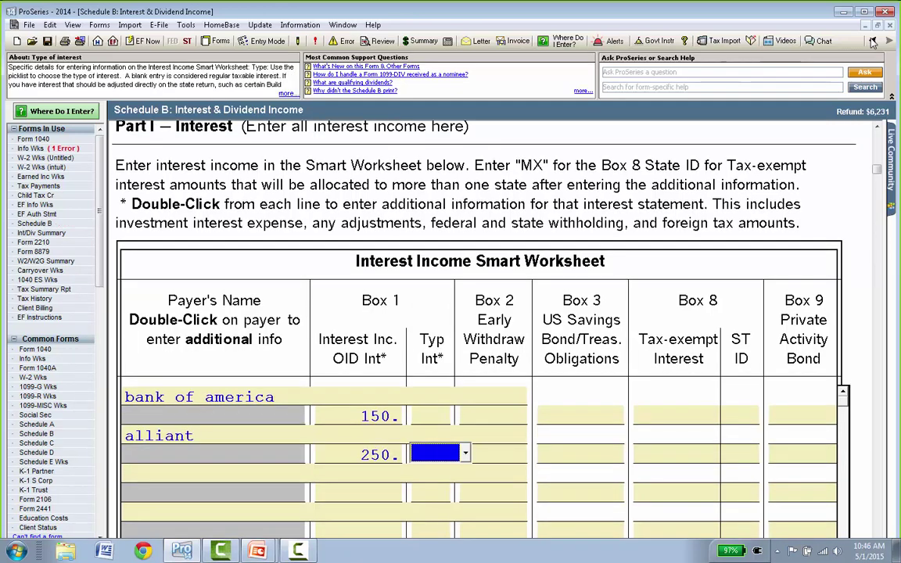
{"action": "key", "text": "F9"}
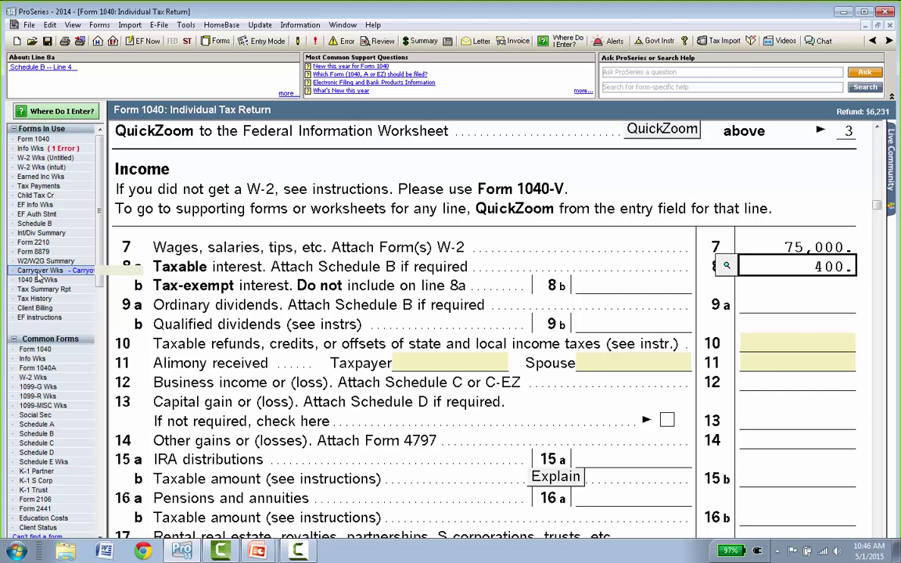
{"action": "left_click", "coordinate": [43, 289]}
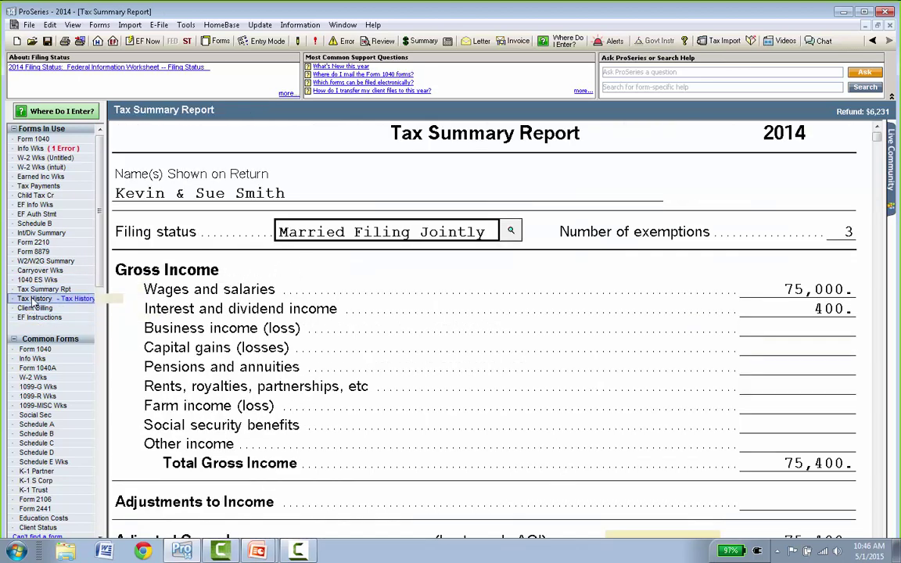
Step: View the Tax History Report, then go to the Federal Information Worksheet's Practitioner PIN section
{"action": "left_click", "coordinate": [35, 298]}
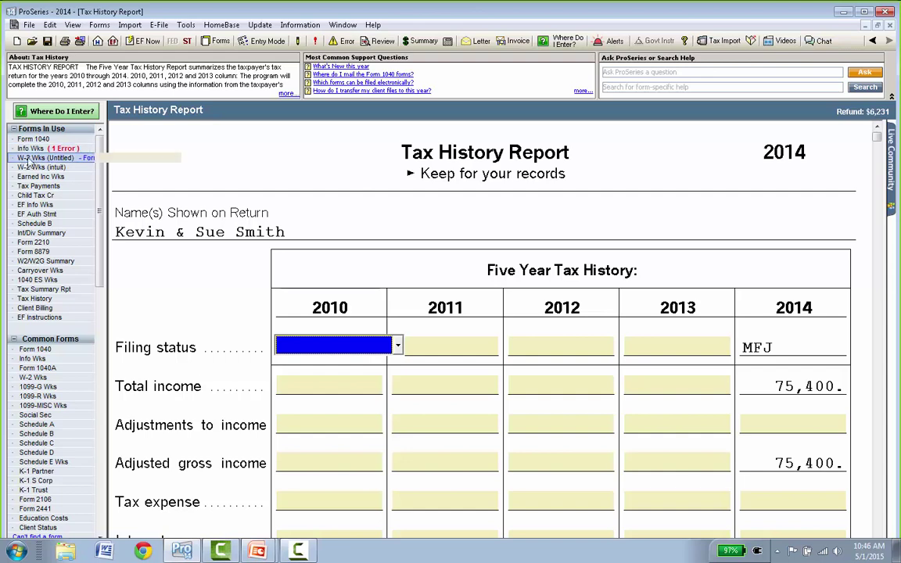
{"action": "left_click", "coordinate": [68, 150]}
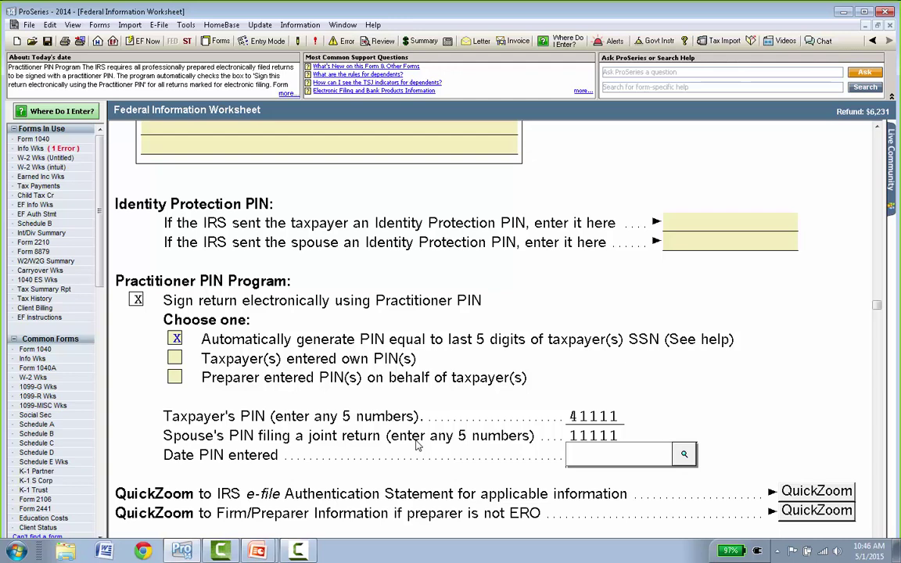
Step: Enter 04/14/2015 as the PIN entry date and check the summary's $6,231 refund
{"action": "type", "text": "04/14/2015"}
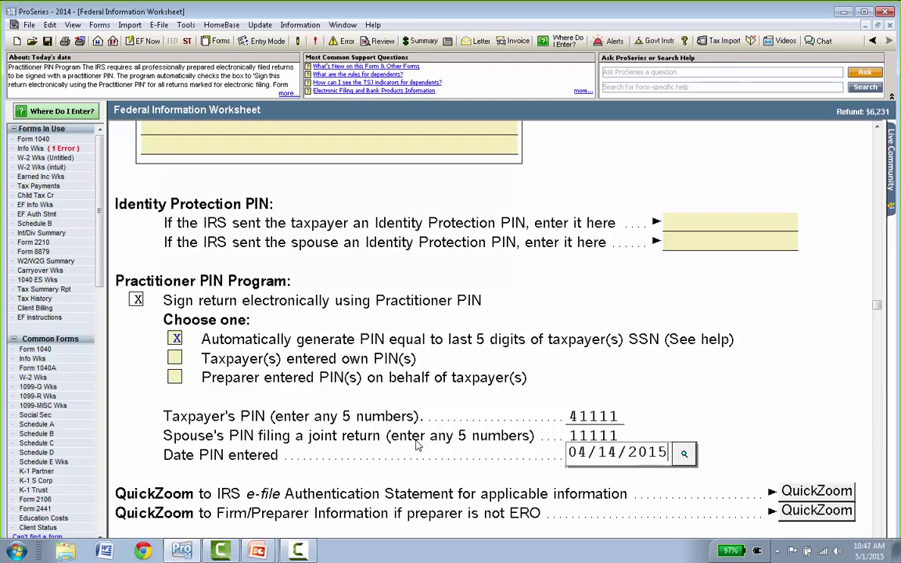
{"action": "key", "text": "Return"}
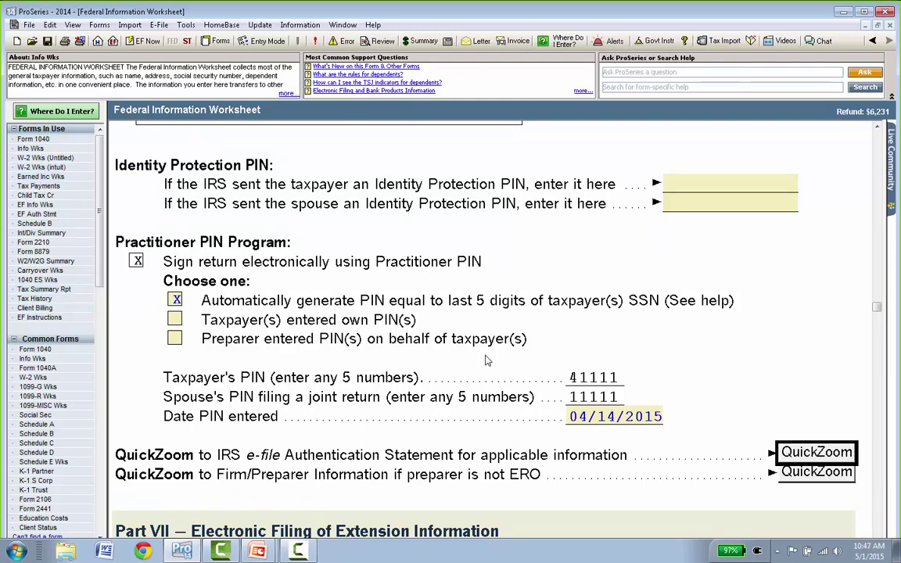
{"action": "scroll", "coordinate": [485, 360], "scroll_direction": "up", "scroll_amount": 3}
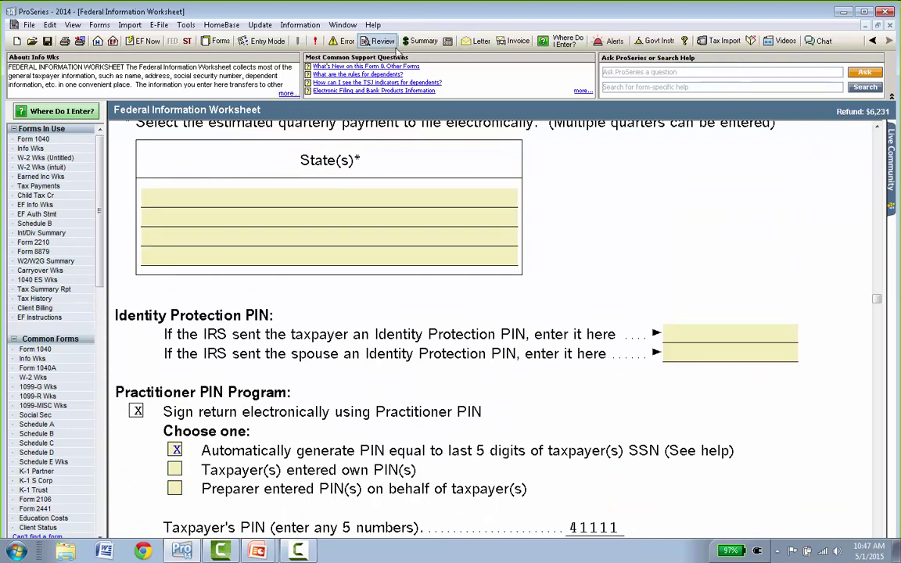
{"action": "left_click", "coordinate": [422, 41]}
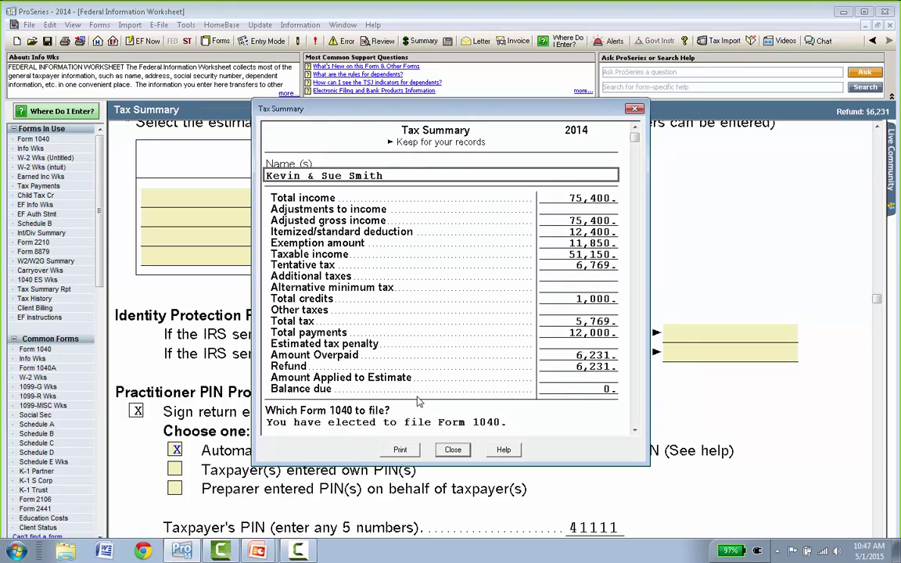
{"action": "key", "text": "Escape"}
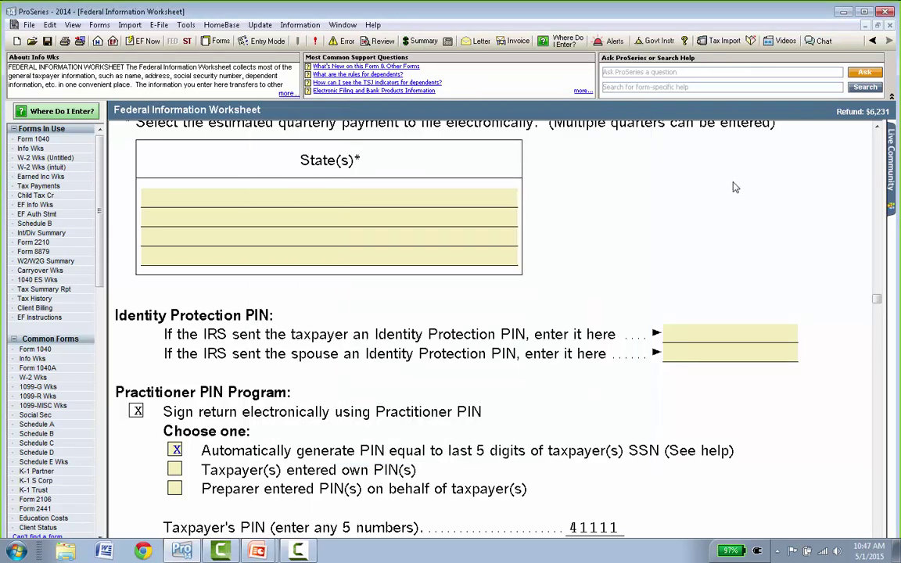
Step: Save the return under its suggested name, replacing the existing file, and go to HomeBase
{"action": "left_click", "coordinate": [98, 41]}
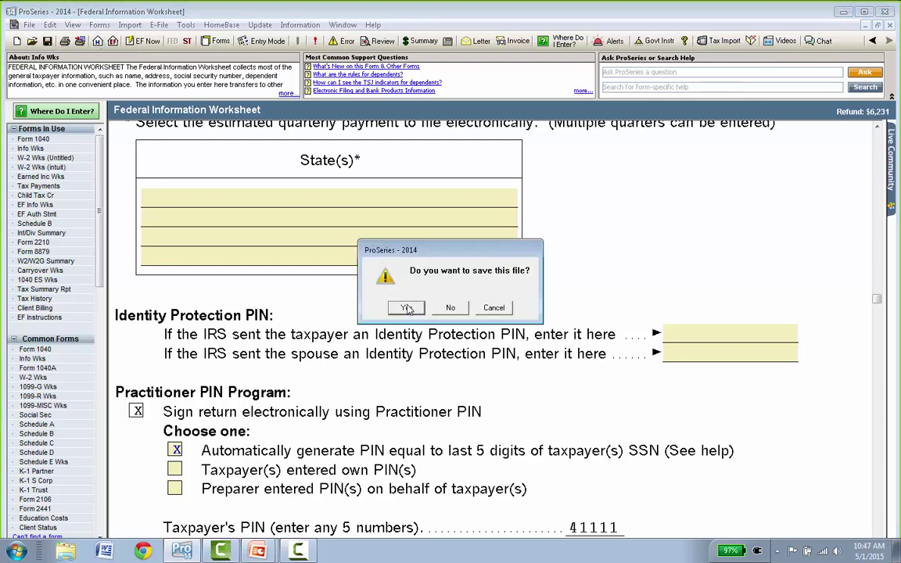
{"action": "left_click", "coordinate": [407, 308]}
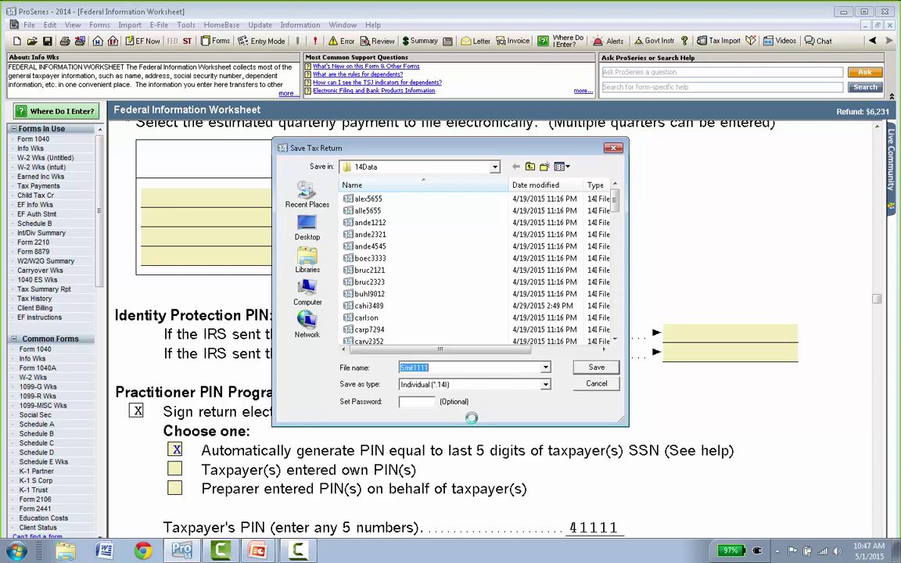
{"action": "key", "text": "Return"}
{"action": "left_click", "coordinate": [434, 249]}
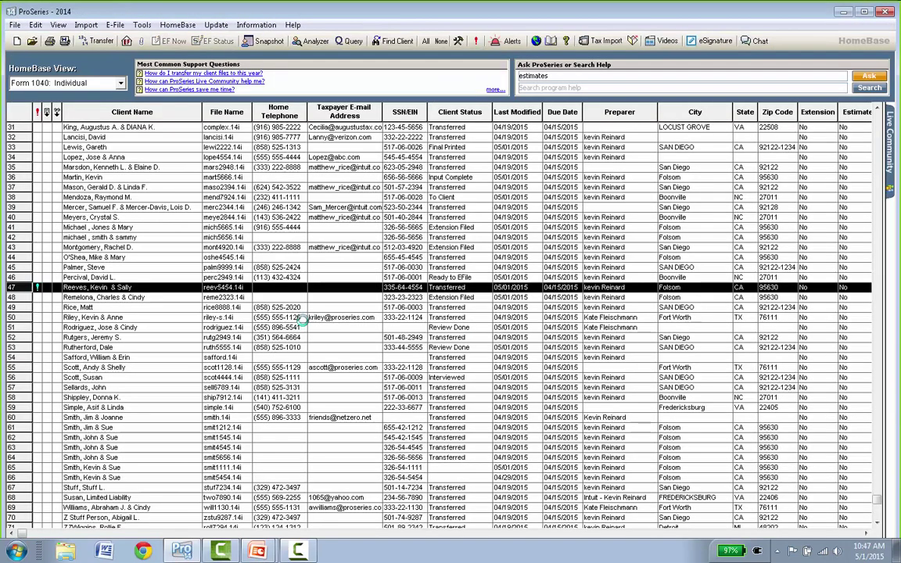
{"action": "left_click", "coordinate": [117, 84]}
{"action": "left_click", "coordinate": [47, 176]}
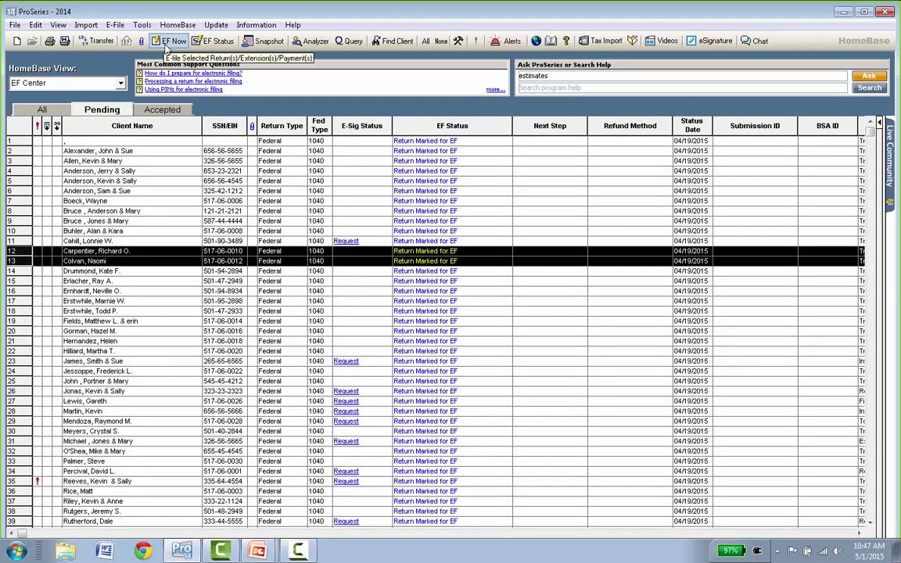
{"action": "left_click", "coordinate": [125, 391]}
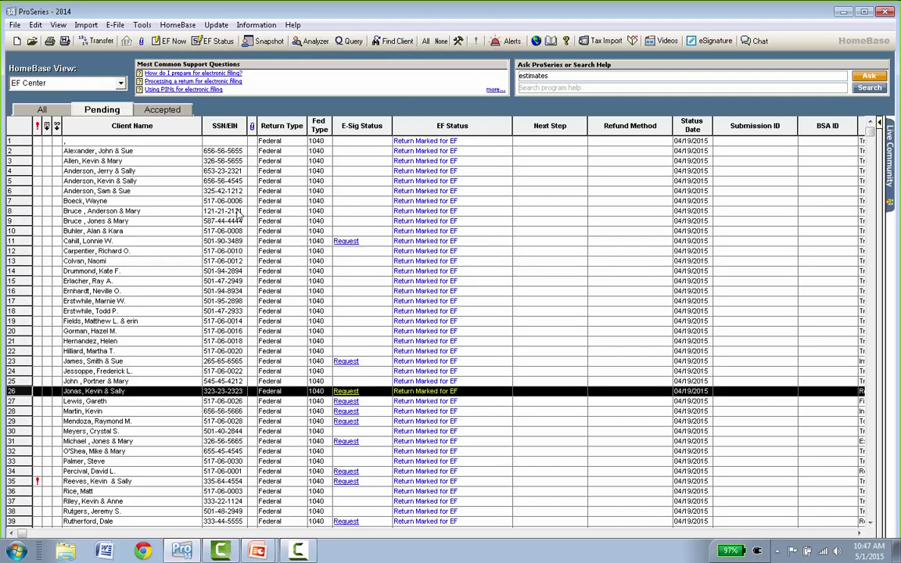
{"action": "left_click", "coordinate": [121, 83]}
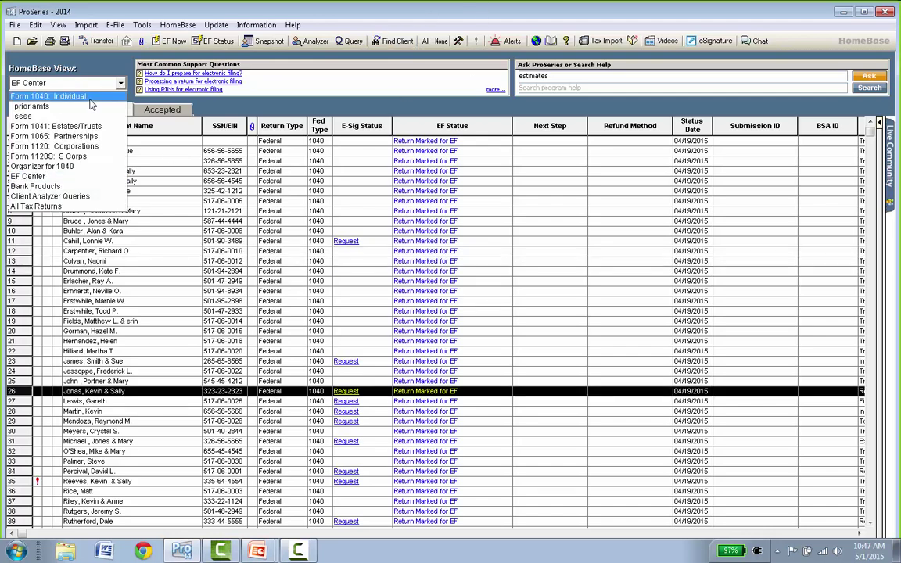
{"action": "left_click", "coordinate": [55, 95]}
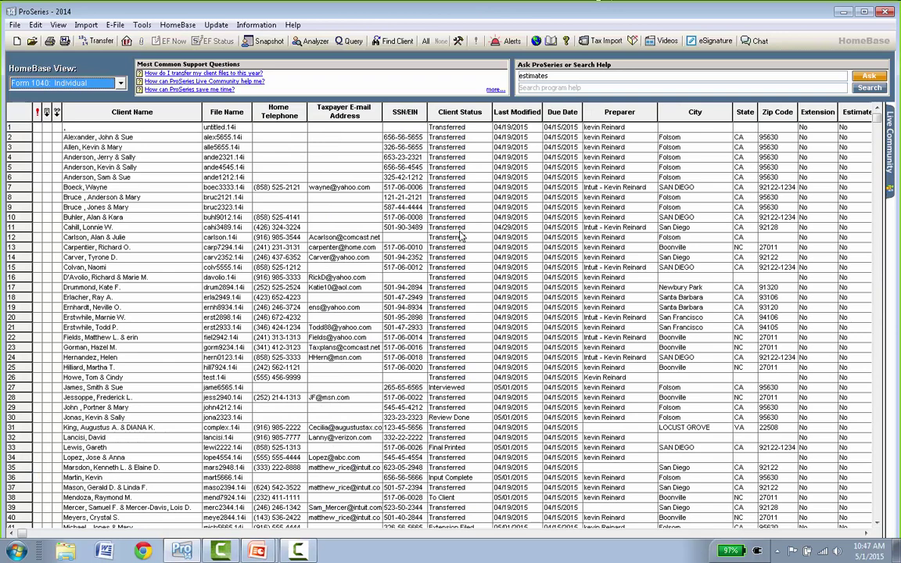